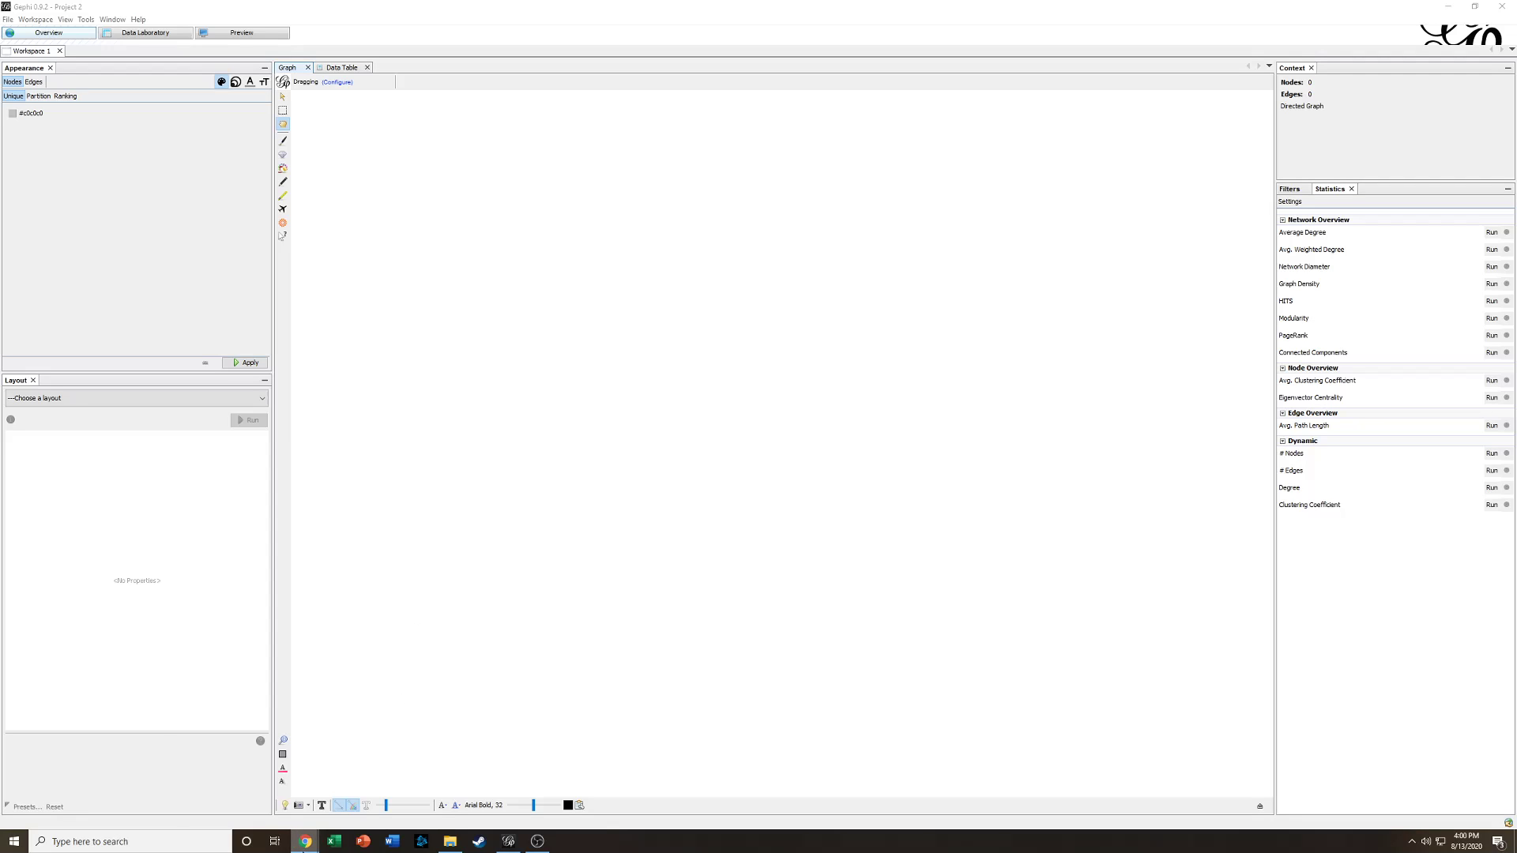
- Rename the new blank spreadsheet to nodes
{"action": "left_click", "coordinate": [1446, 10]}
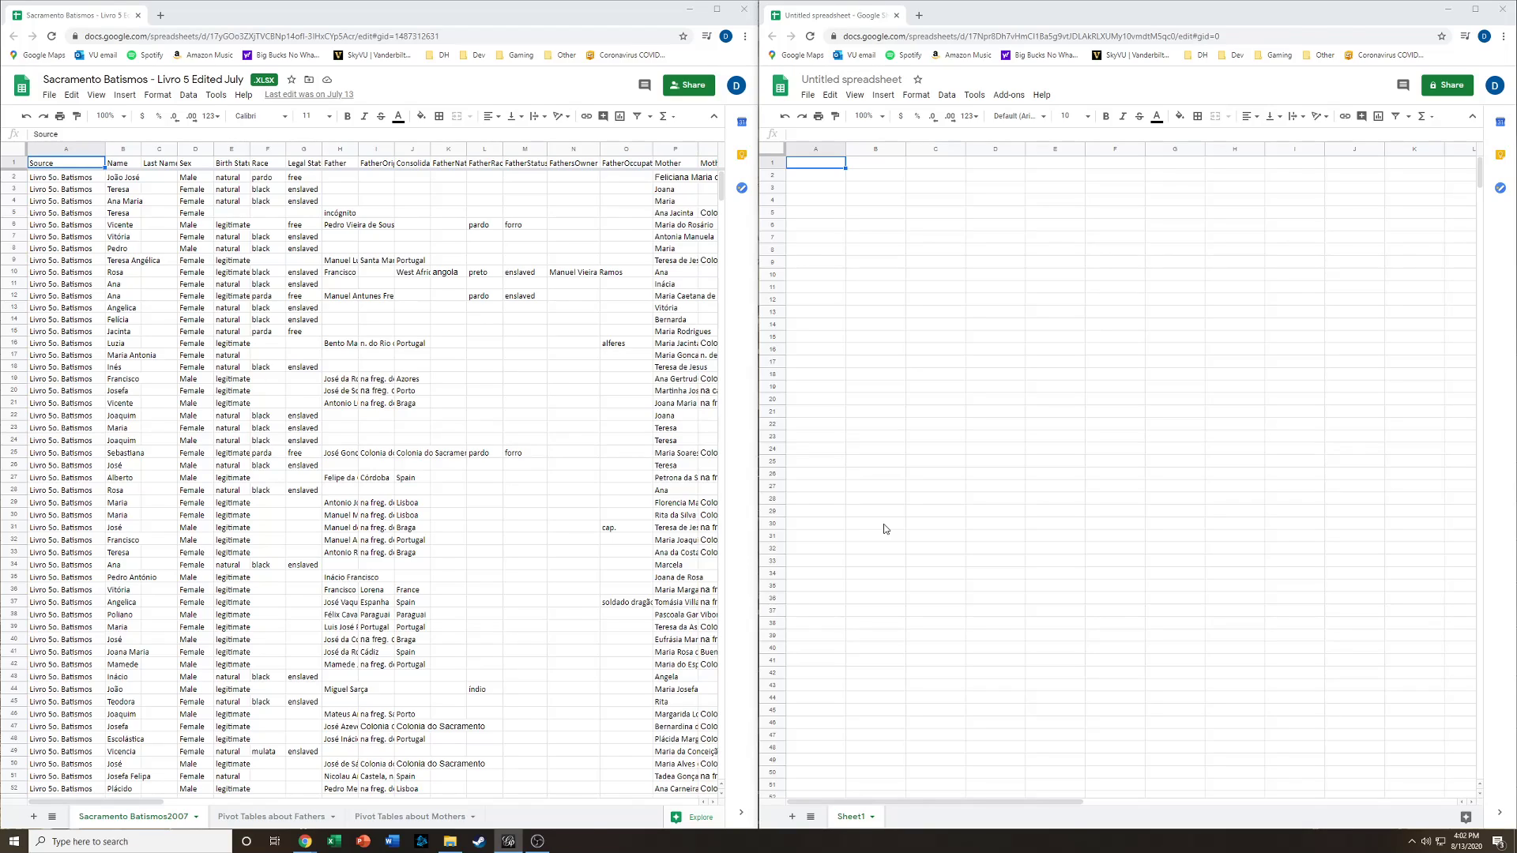
{"action": "left_click", "coordinate": [822, 174]}
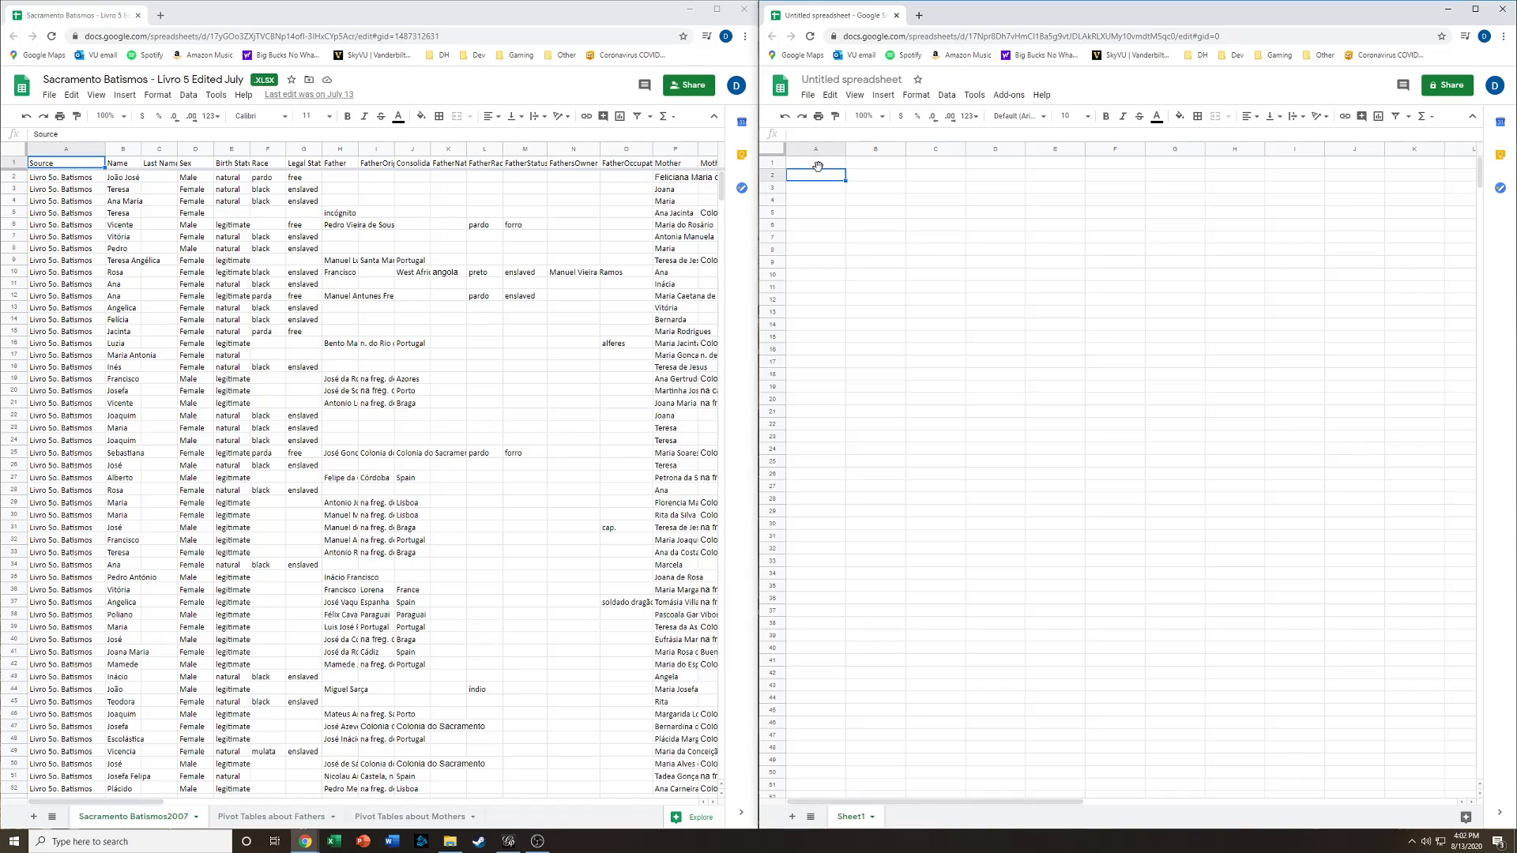
{"action": "left_click", "coordinate": [847, 81]}
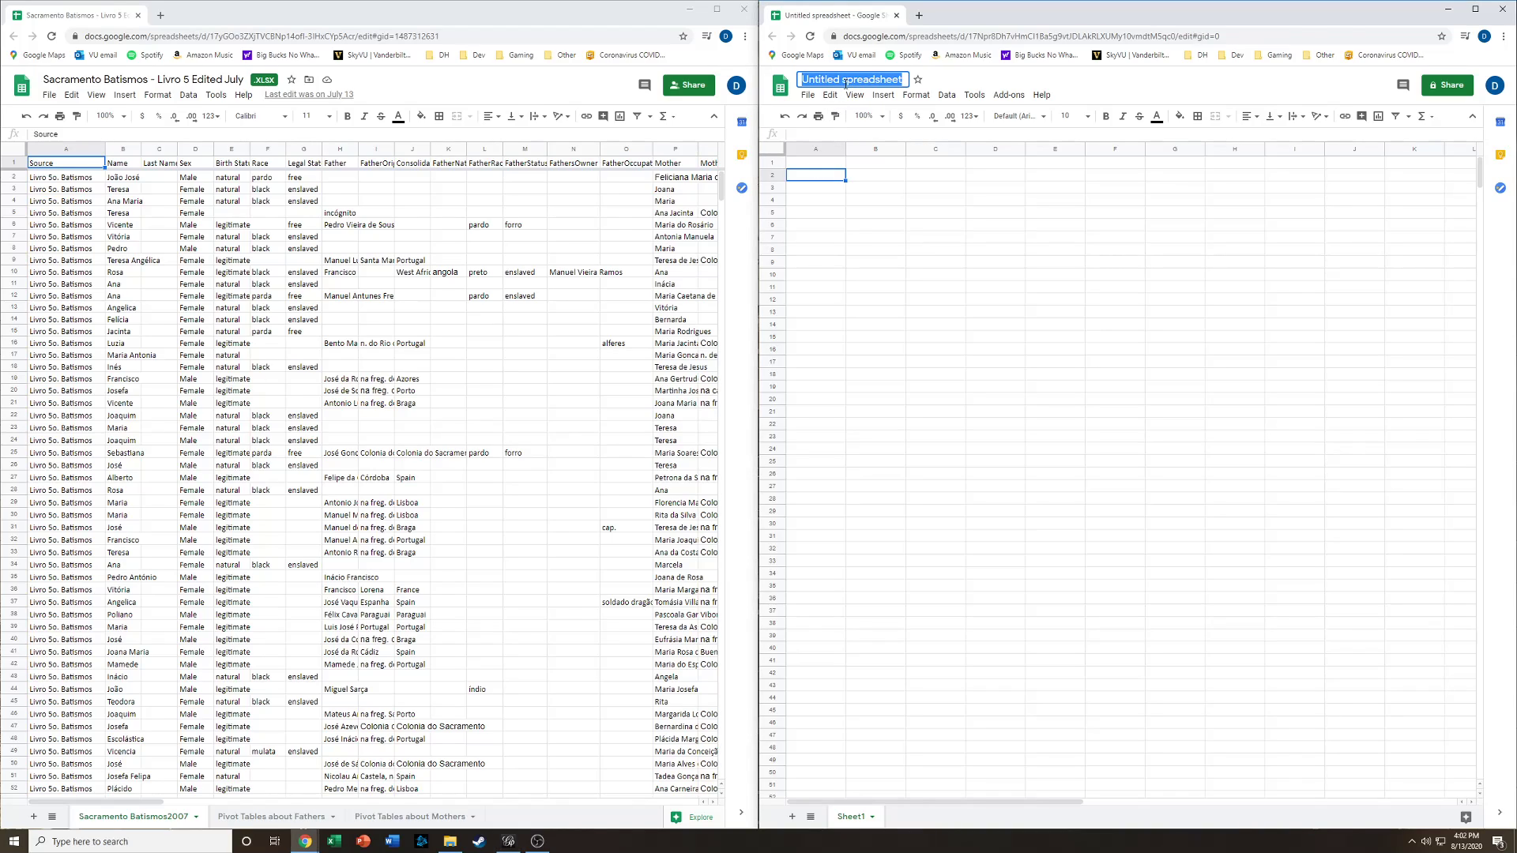
{"action": "type", "text": "nods"}
{"action": "key", "text": "Return"}
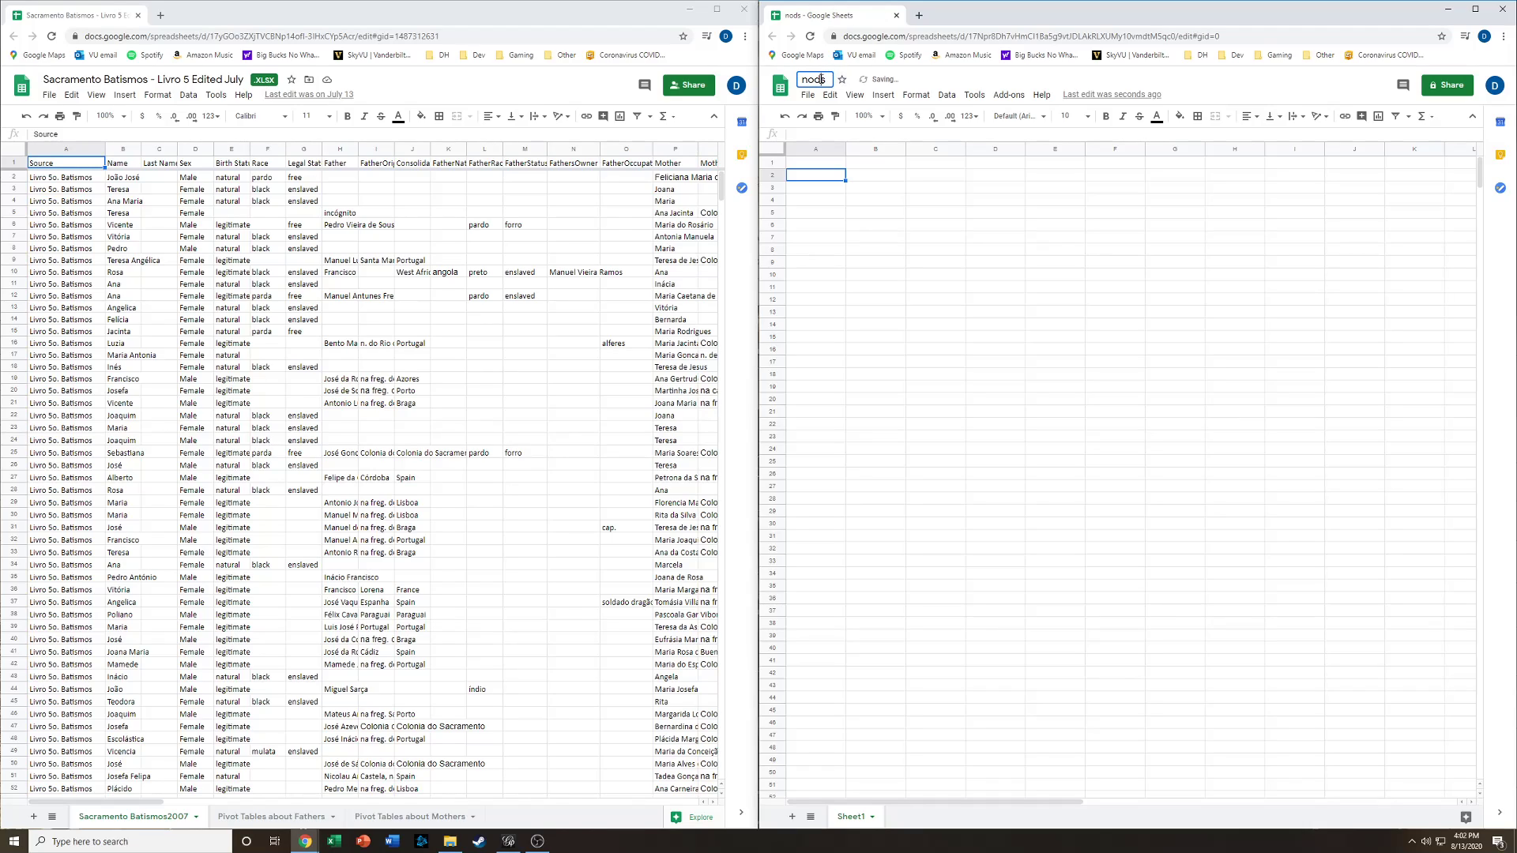
{"action": "left_click", "coordinate": [821, 79]}
{"action": "type", "text": "e"}
- Enter the column headers id, label, sex and birth status in the first row
{"action": "left_click", "coordinate": [820, 166]}
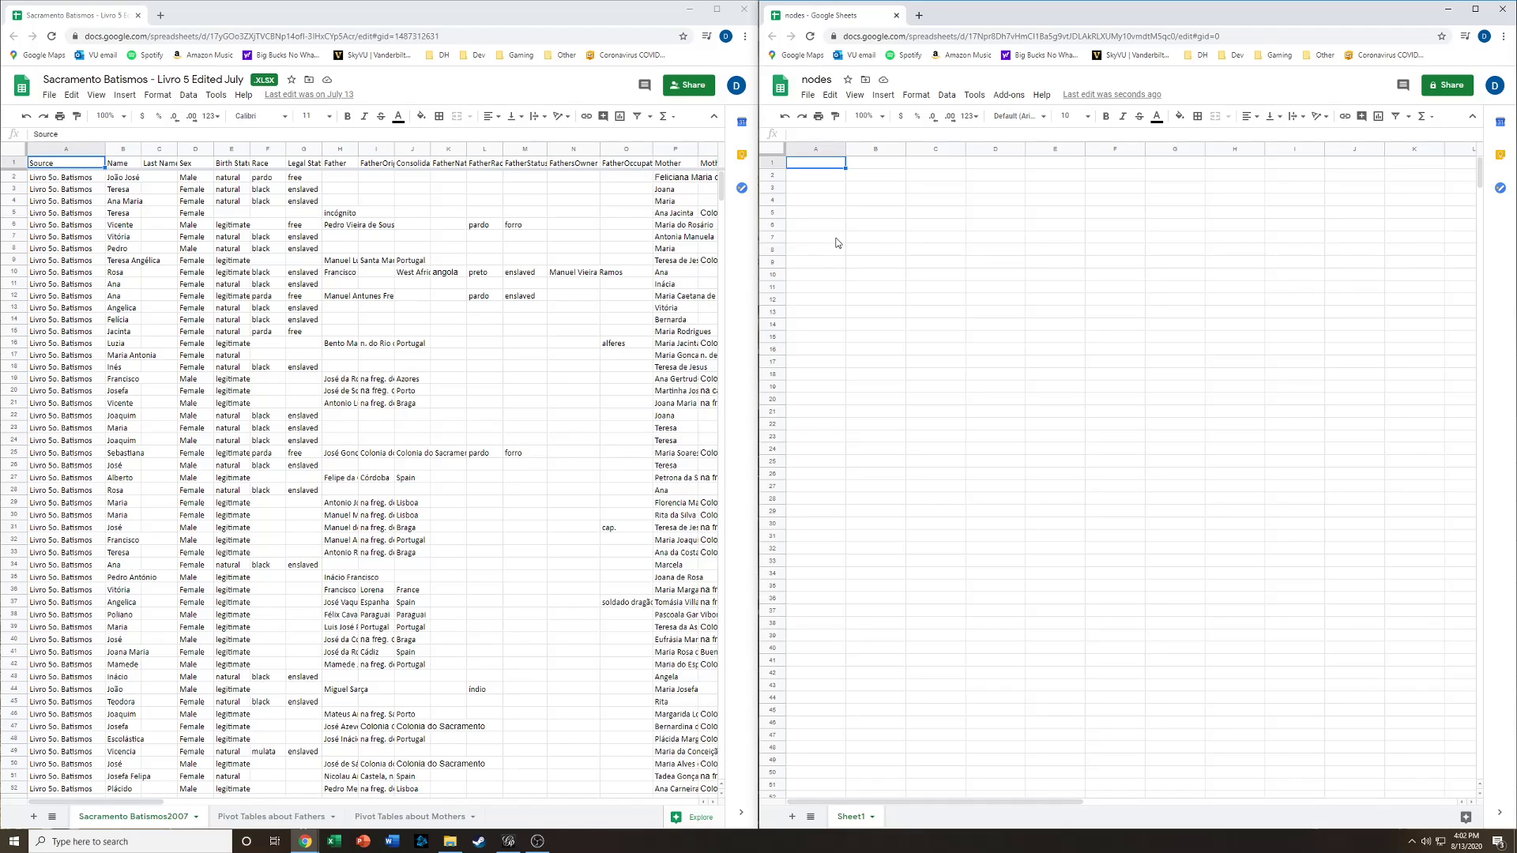
{"action": "type", "text": "id"}
{"action": "key", "text": "Tab"}
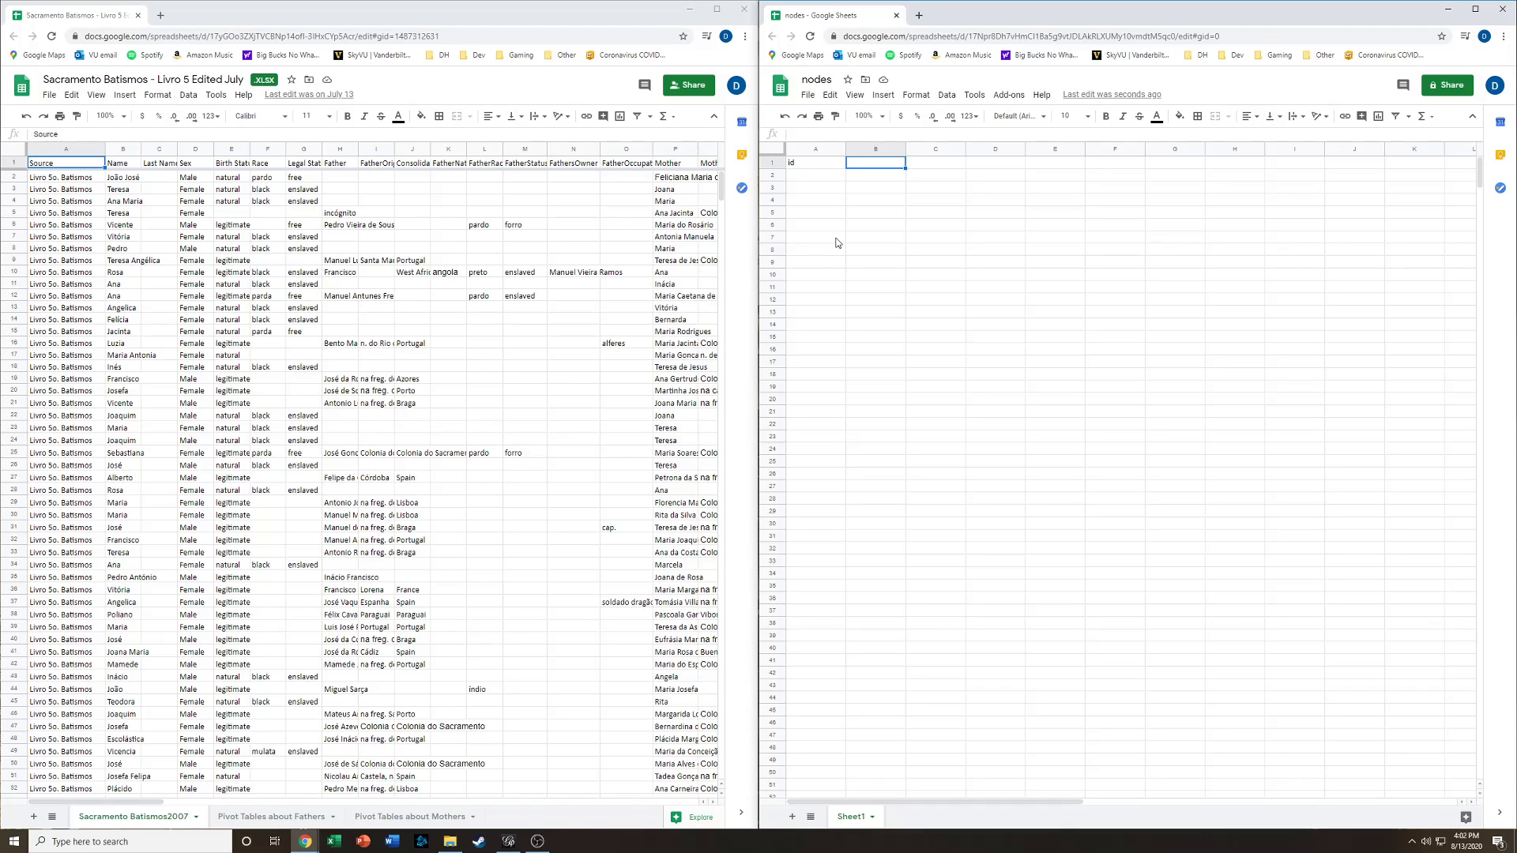
{"action": "type", "text": "label"}
{"action": "key", "text": "Tab"}
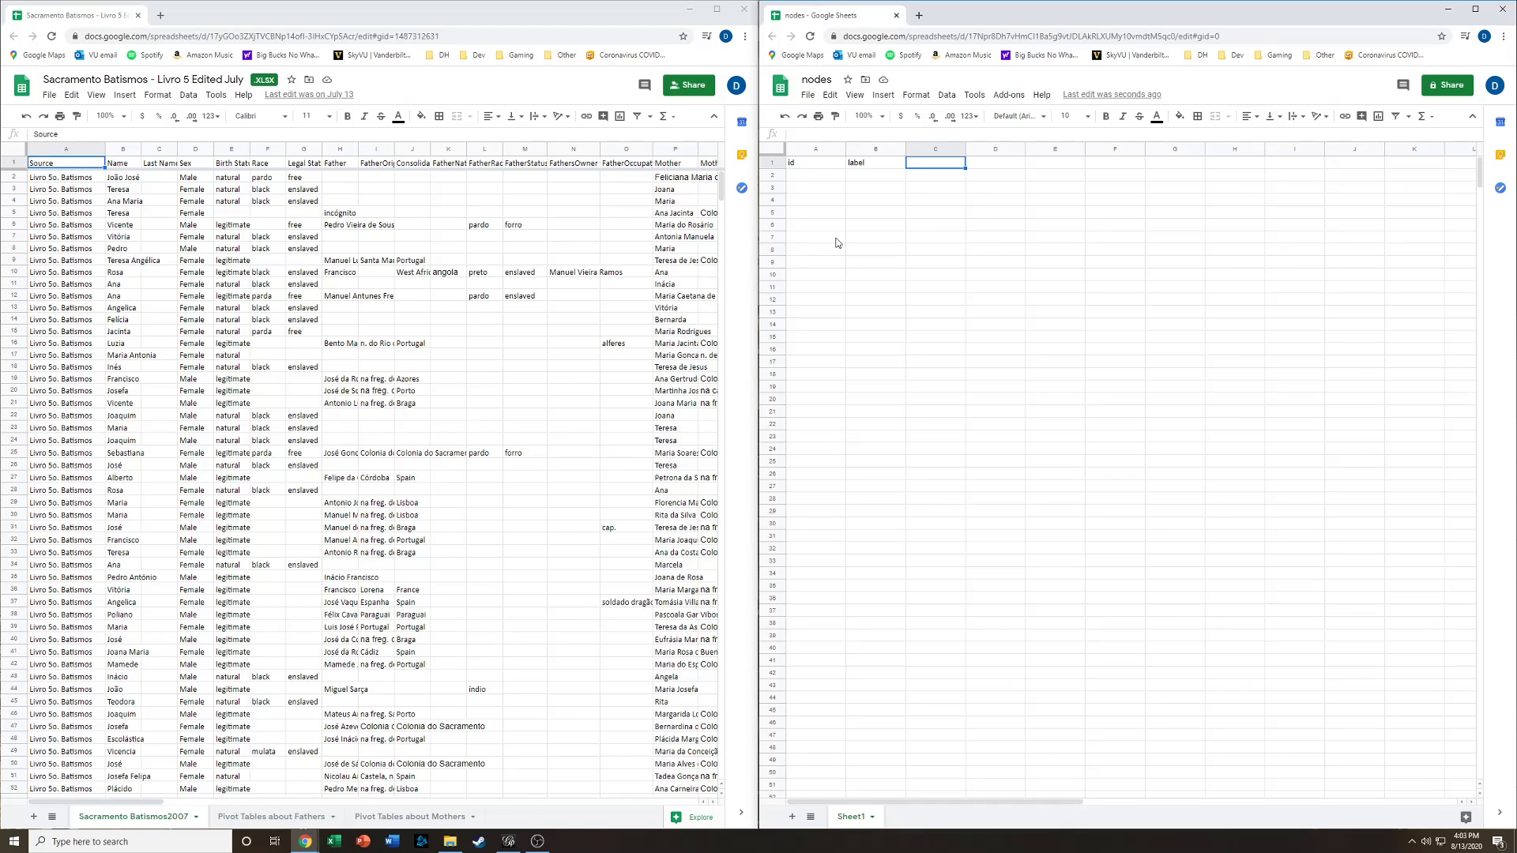
{"action": "type", "text": "sex"}
{"action": "key", "text": "Tab"}
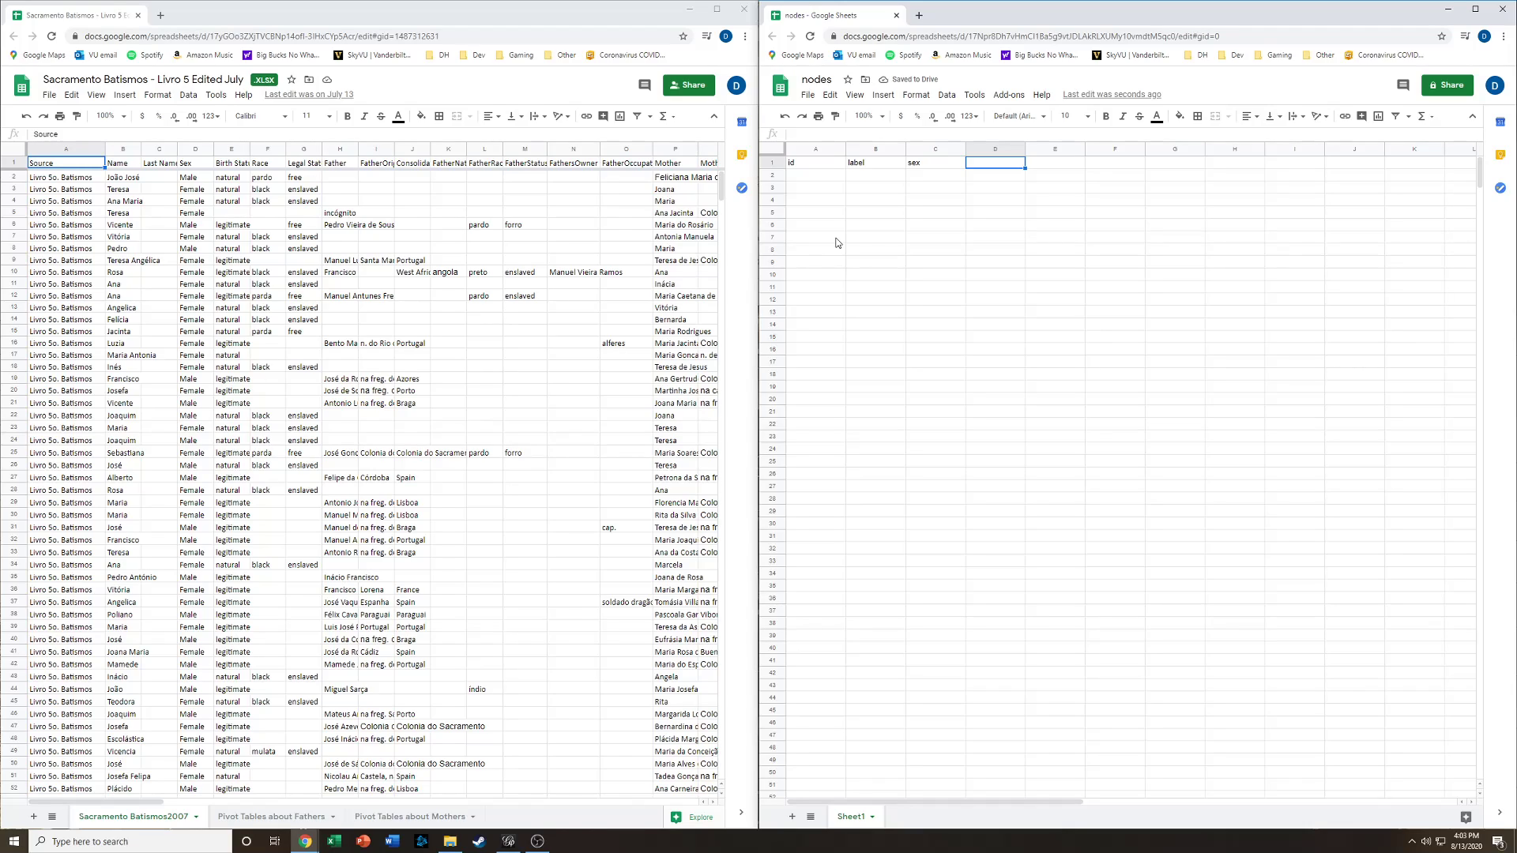
{"action": "type", "text": "birth status"}
{"action": "key", "text": "Return"}
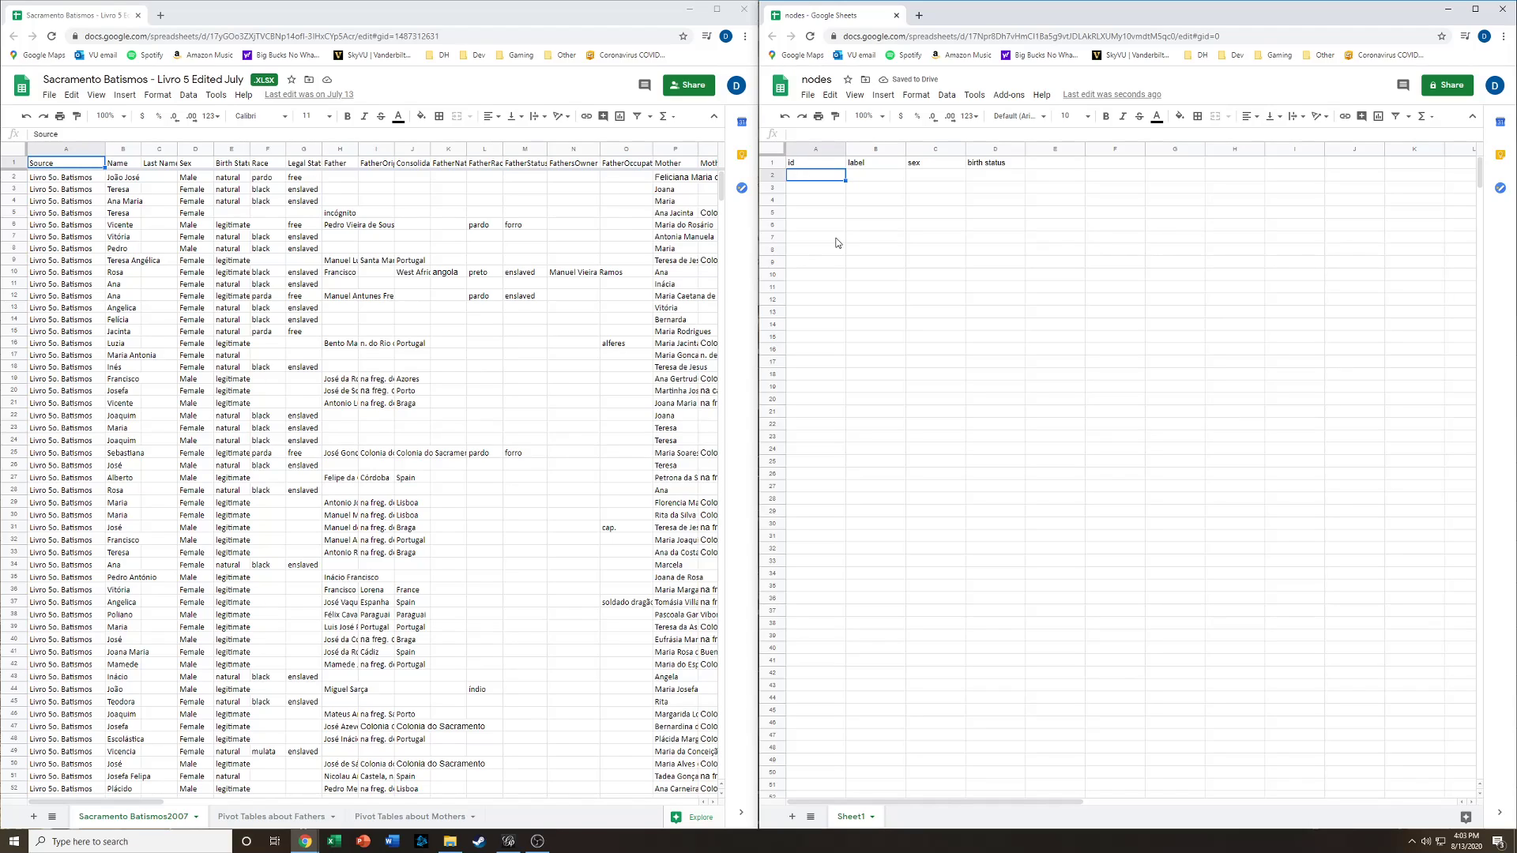
- Enter id 1 and copy the first baptism record's name into its label cell
{"action": "left_click", "coordinate": [812, 167]}
{"action": "key", "text": "Down"}
{"action": "type", "text": "1"}
{"action": "key", "text": "Return"}
{"action": "left_click", "coordinate": [127, 179]}
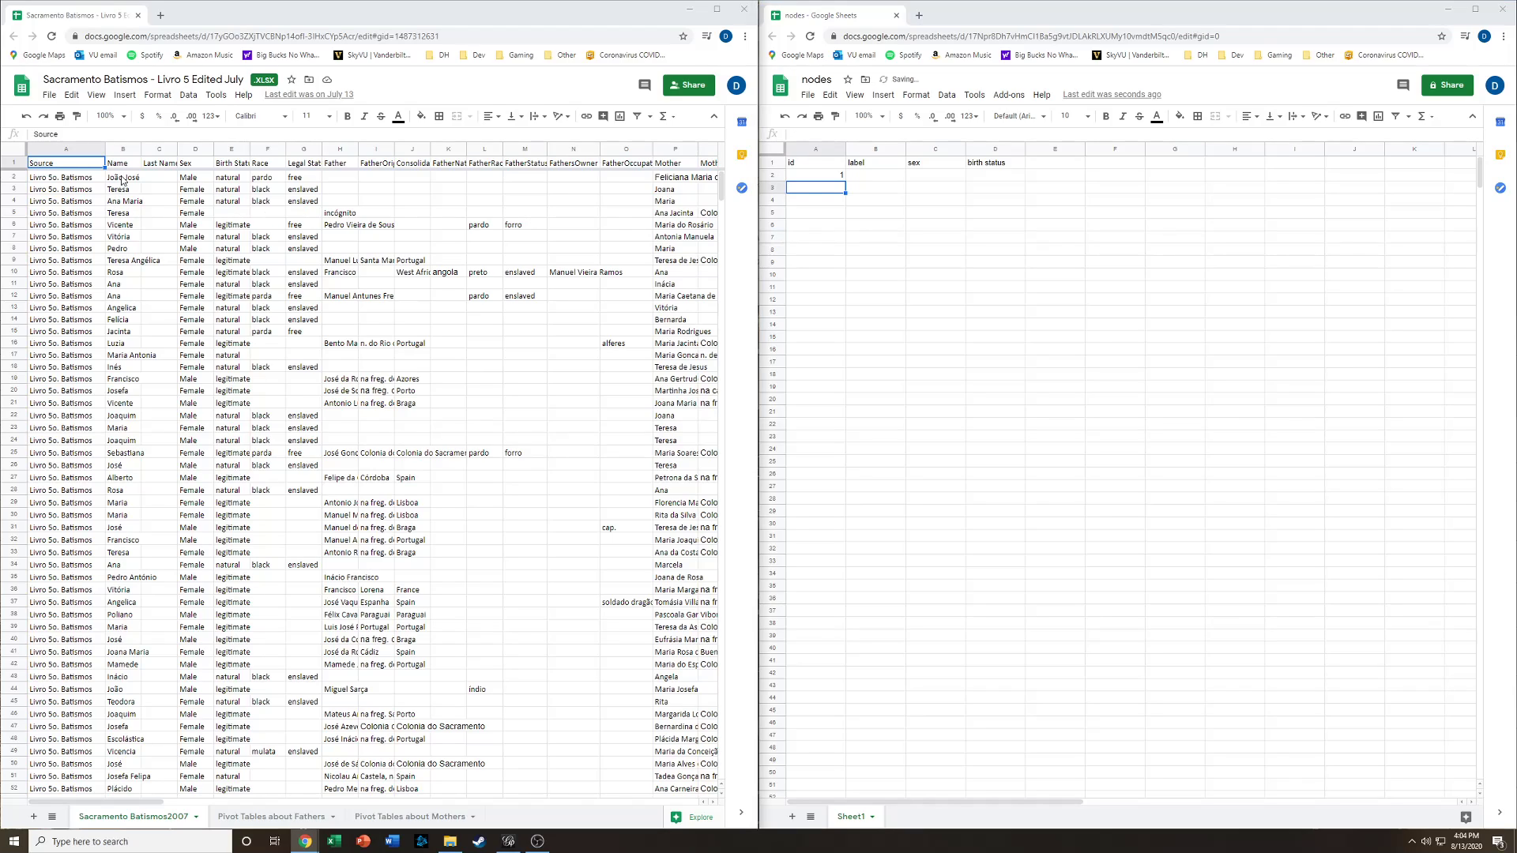
{"action": "key", "text": "ctrl+c"}
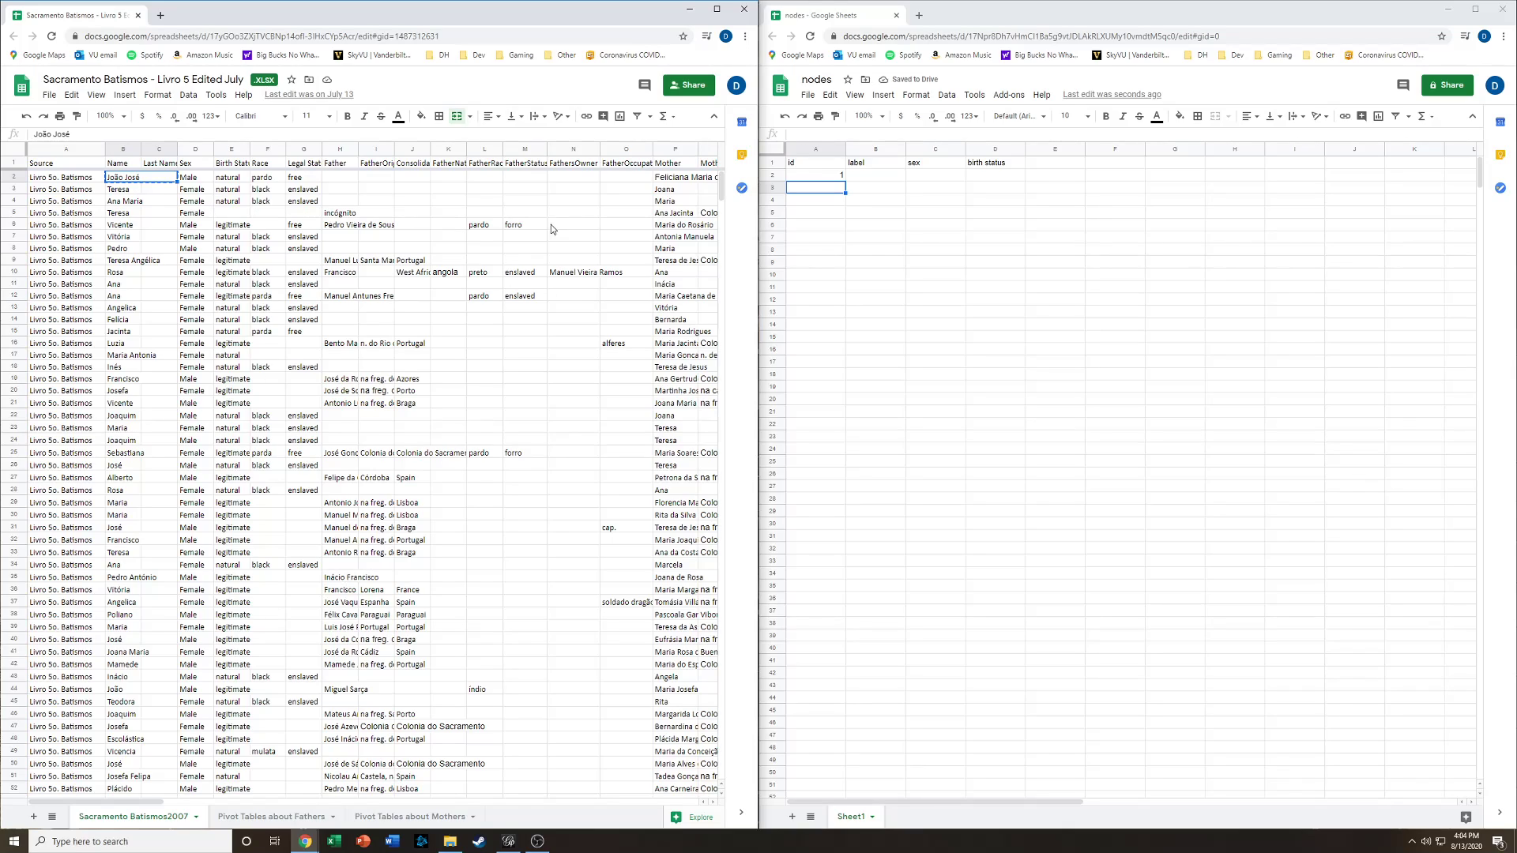
{"action": "left_click", "coordinate": [869, 176]}
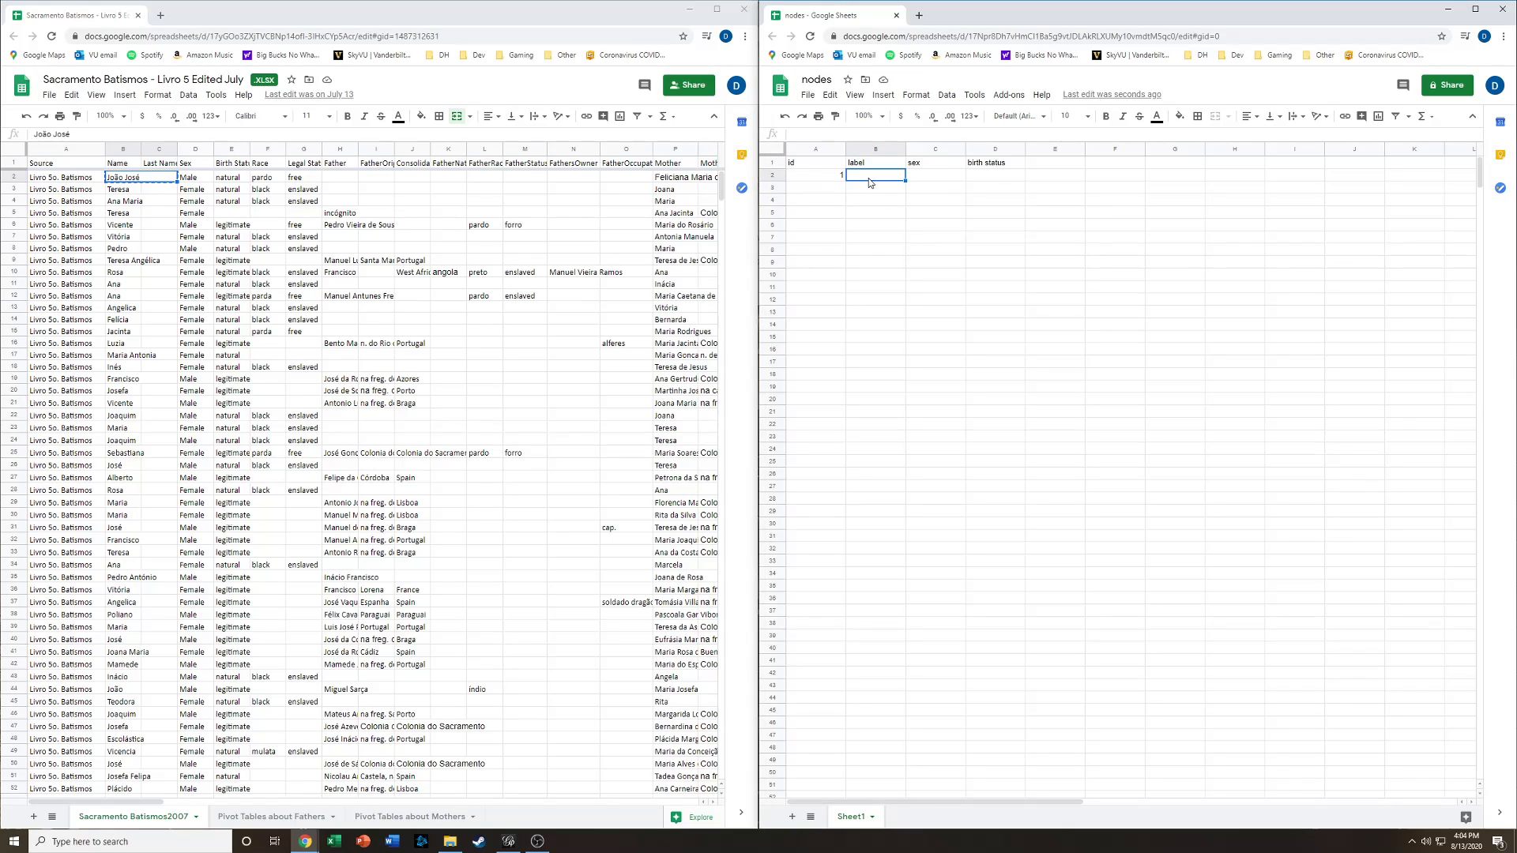
{"action": "key", "text": "ctrl+v"}
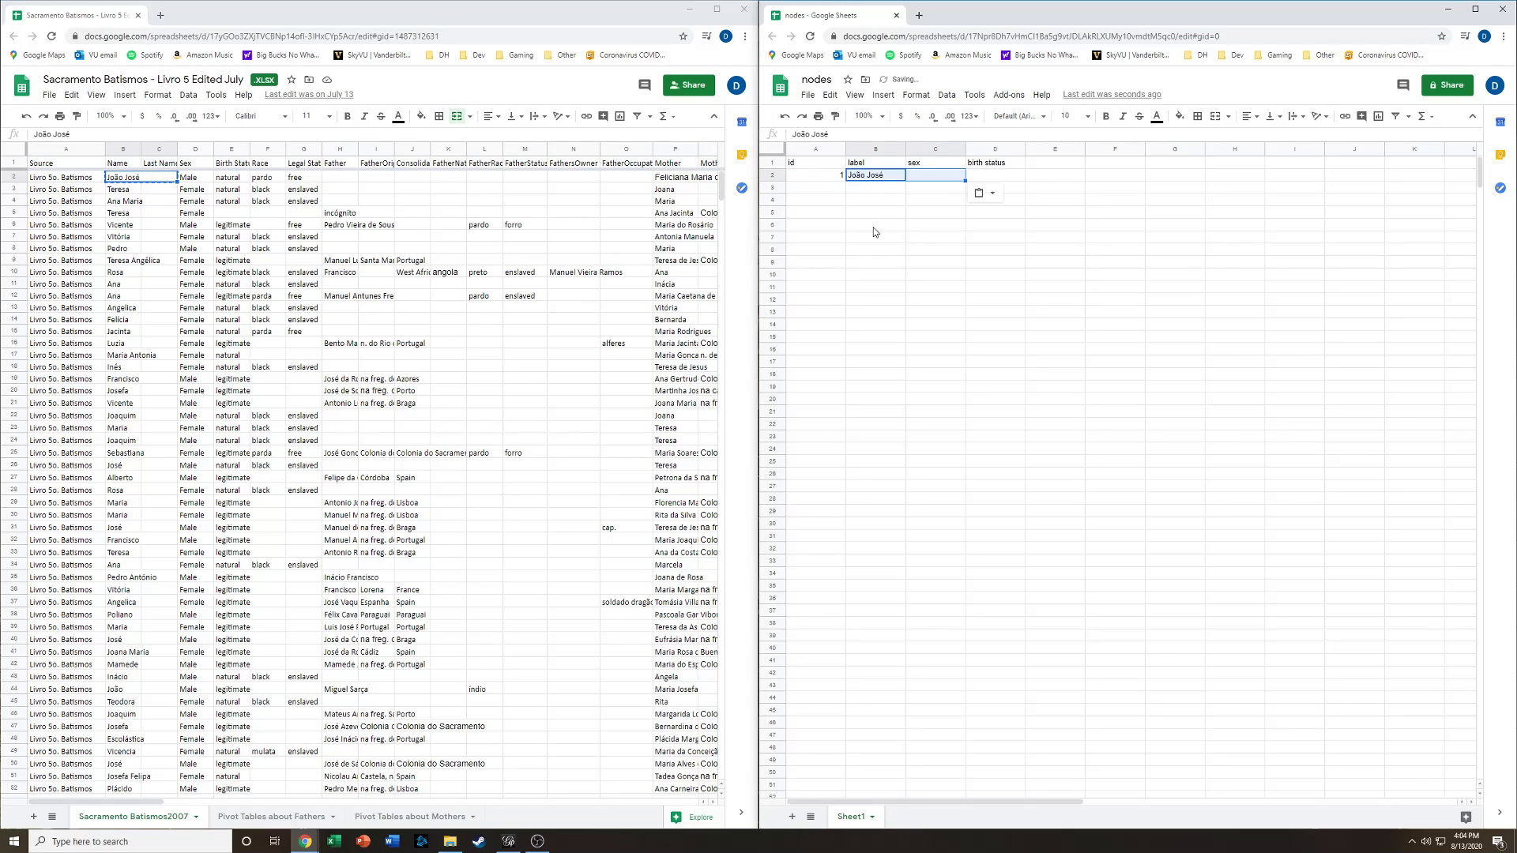
- Copy the first record's sex and birth status into the sex and birth status cells of row 2
{"action": "left_click", "coordinate": [931, 178]}
{"action": "left_click", "coordinate": [196, 178]}
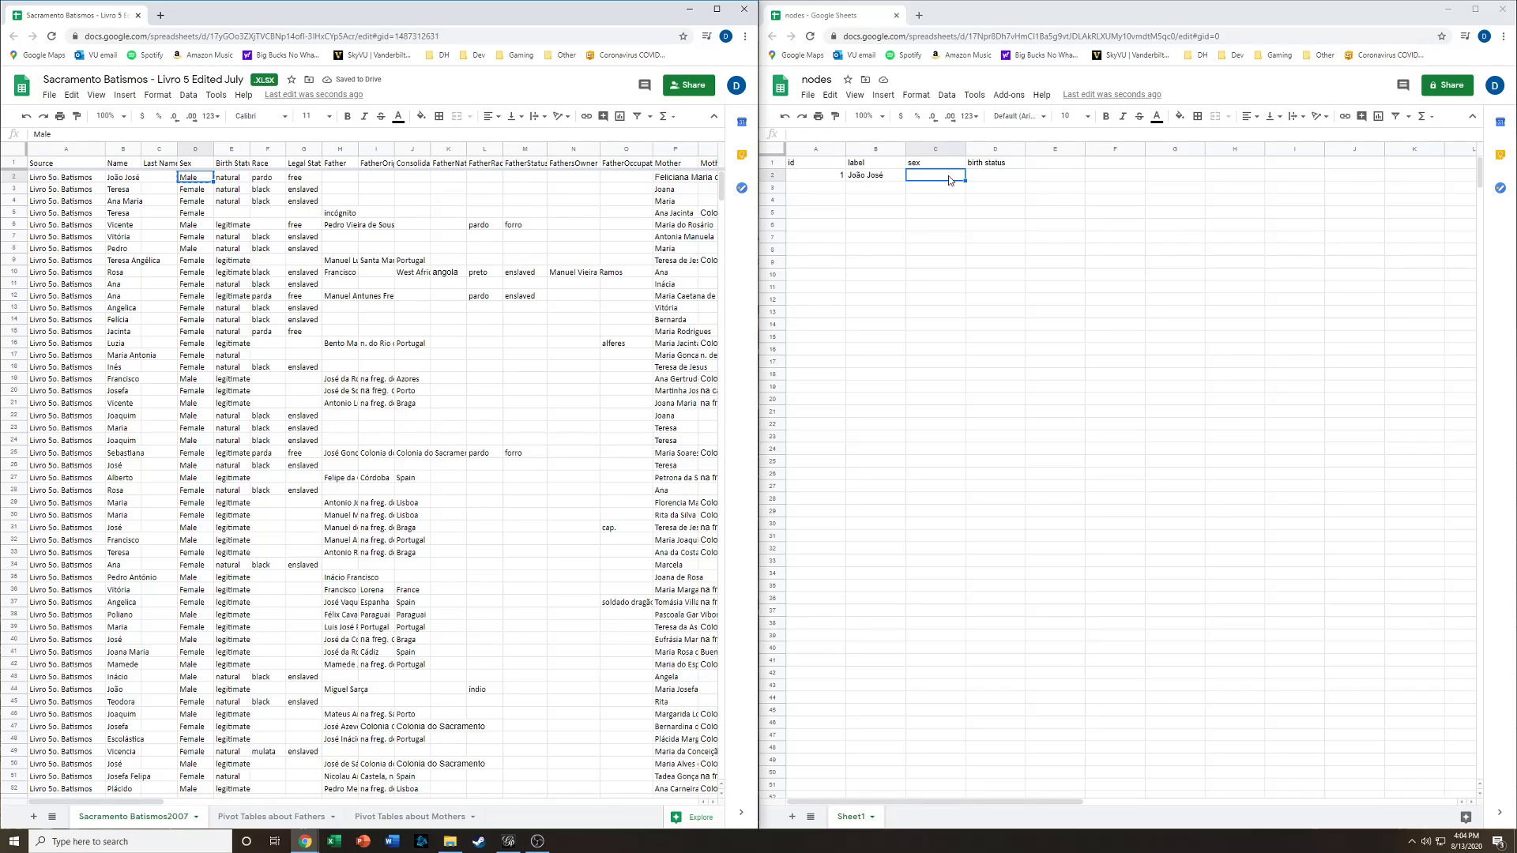
{"action": "left_click", "coordinate": [950, 179]}
{"action": "key", "text": "ctrl+v"}
{"action": "left_click", "coordinate": [229, 181]}
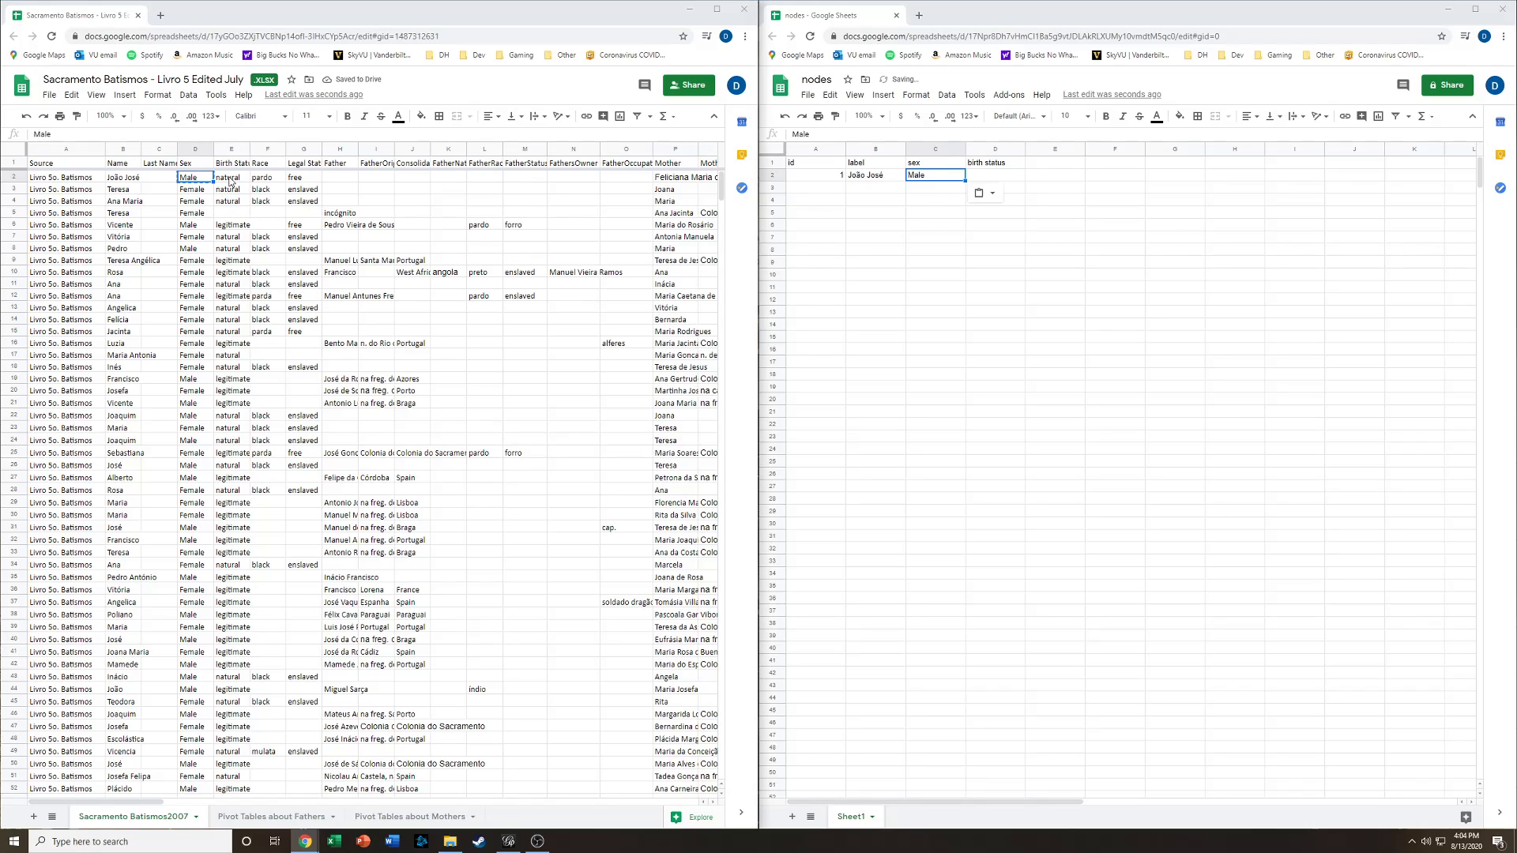
{"action": "key", "text": "ctrl+c"}
{"action": "left_click", "coordinate": [997, 177]}
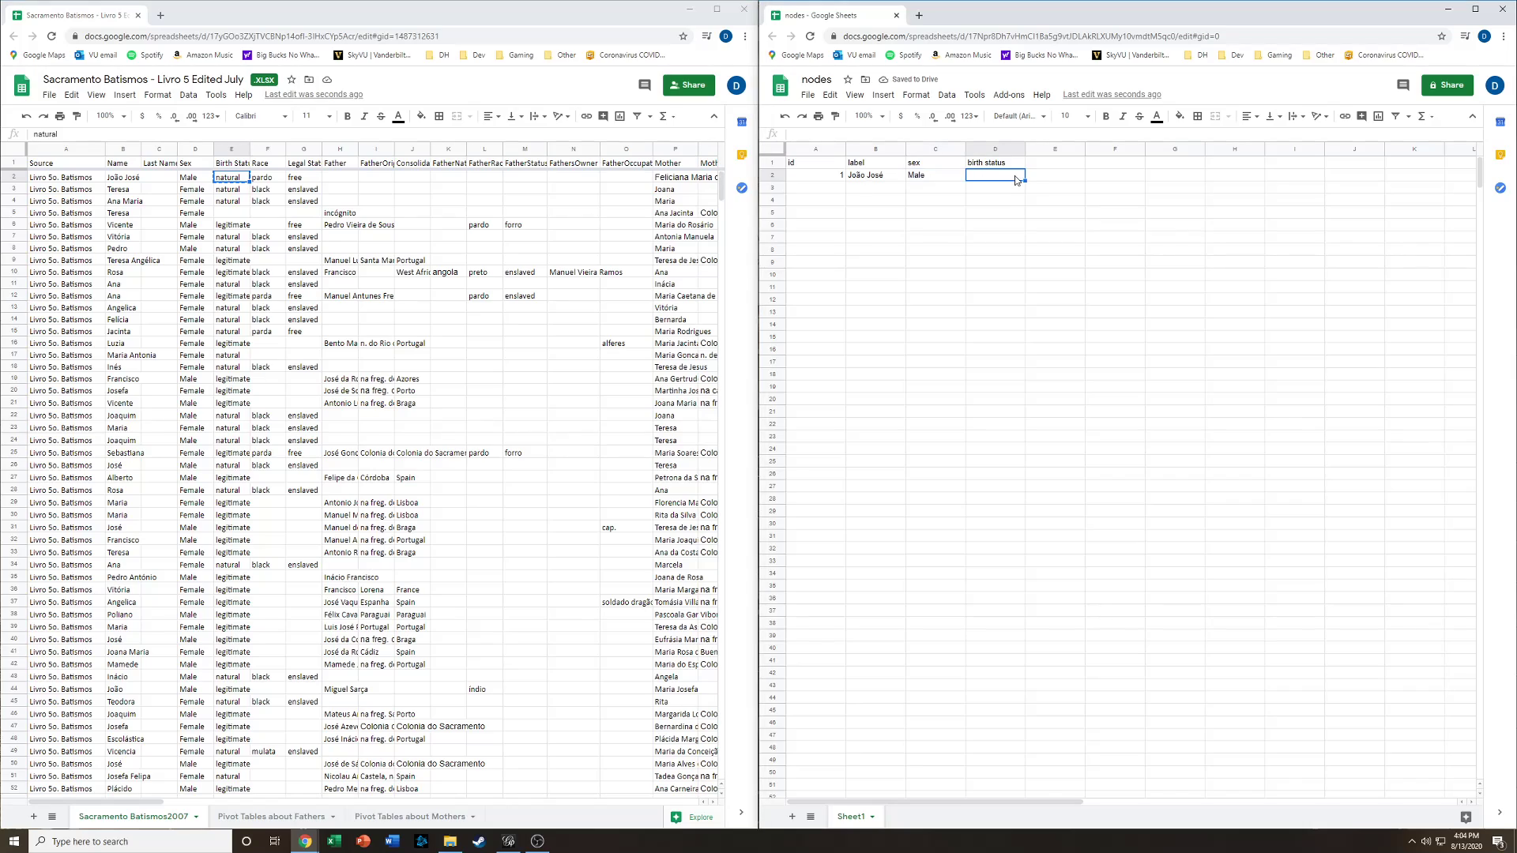
{"action": "key", "text": "ctrl+v"}
- Enter id 2 in the next row of the nodes sheet
{"action": "left_click", "coordinate": [813, 191]}
{"action": "type", "text": "2"}
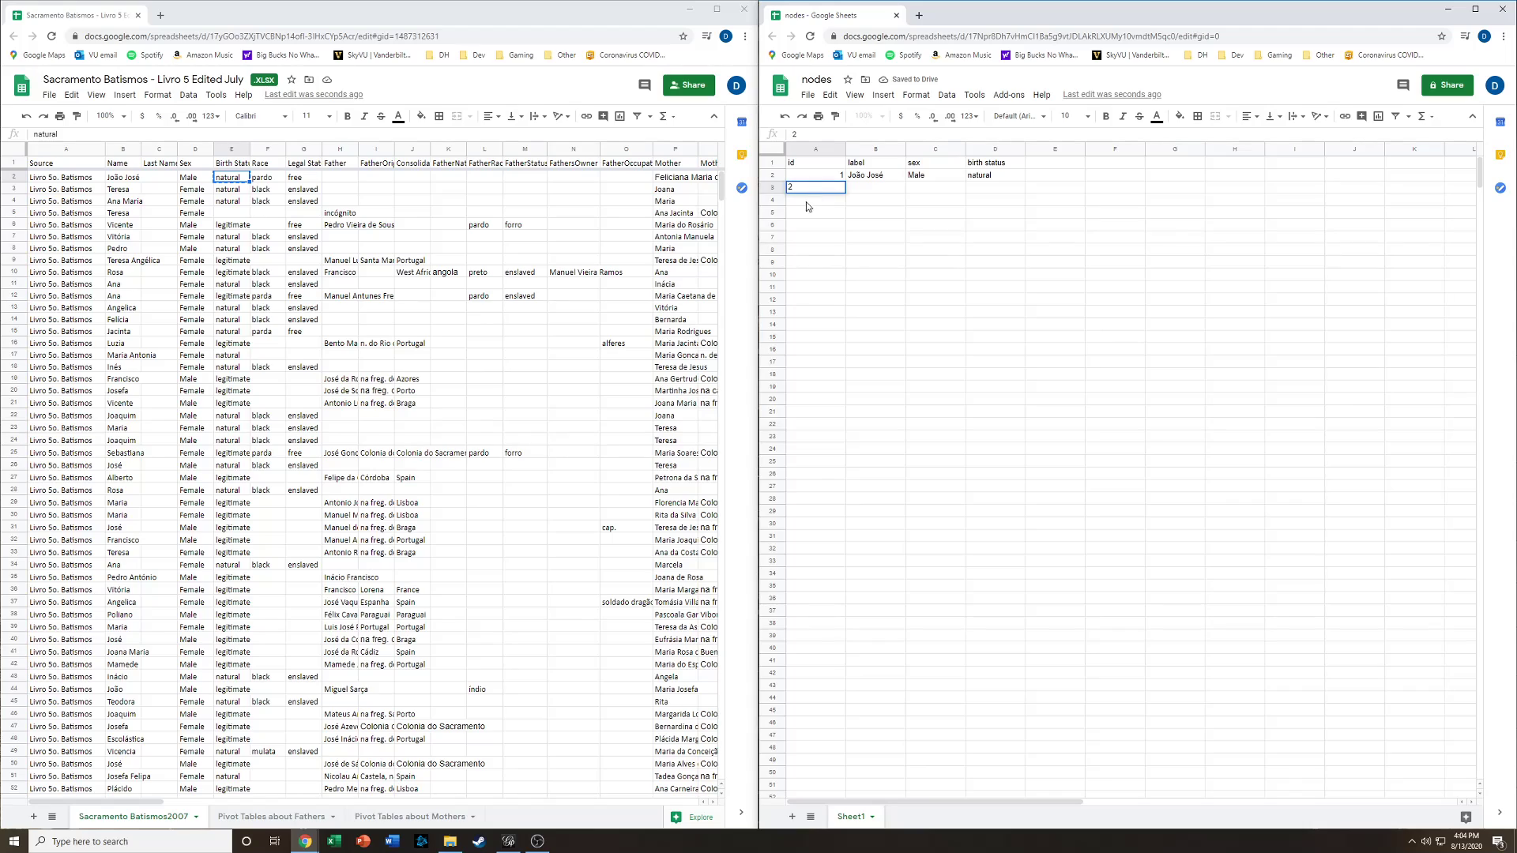
{"action": "key", "text": "Tab"}
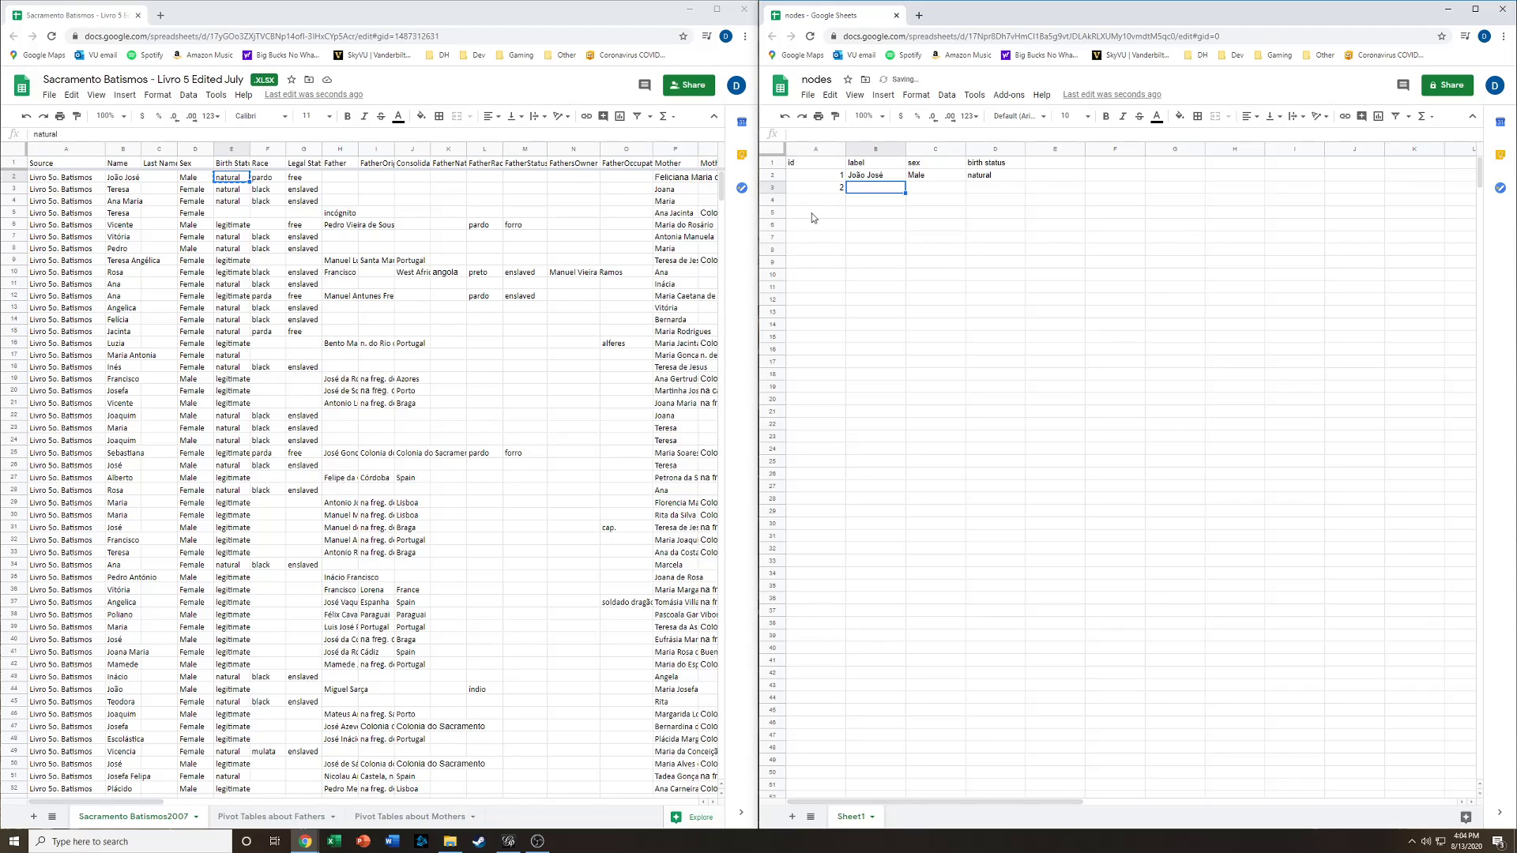
- Delete the Last Name column from the baptism records sheet
{"action": "left_click", "coordinate": [159, 149]}
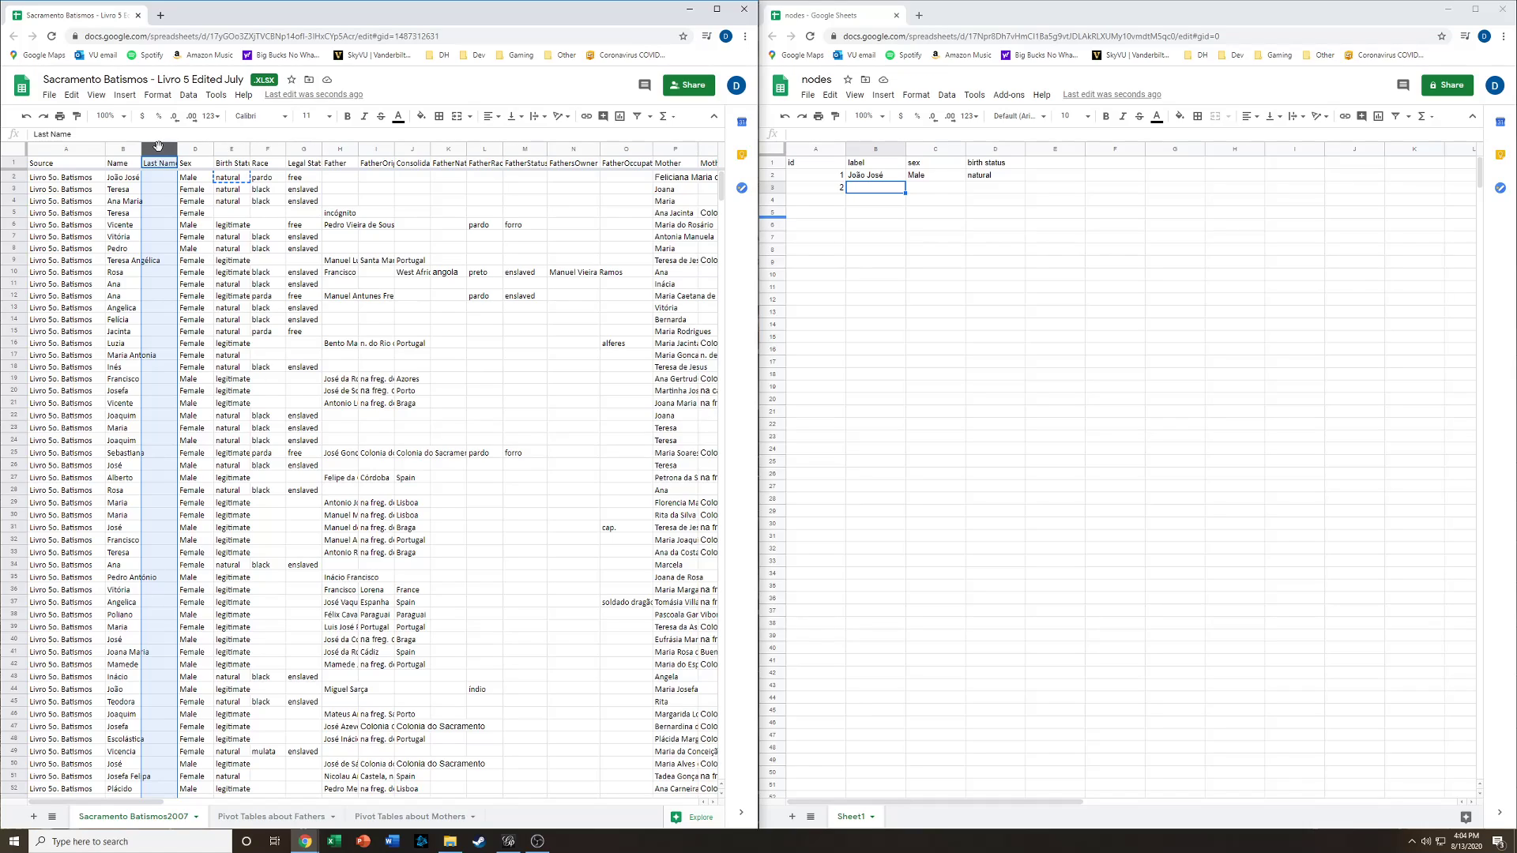
{"action": "right_click", "coordinate": [158, 148]}
{"action": "left_click", "coordinate": [219, 291]}
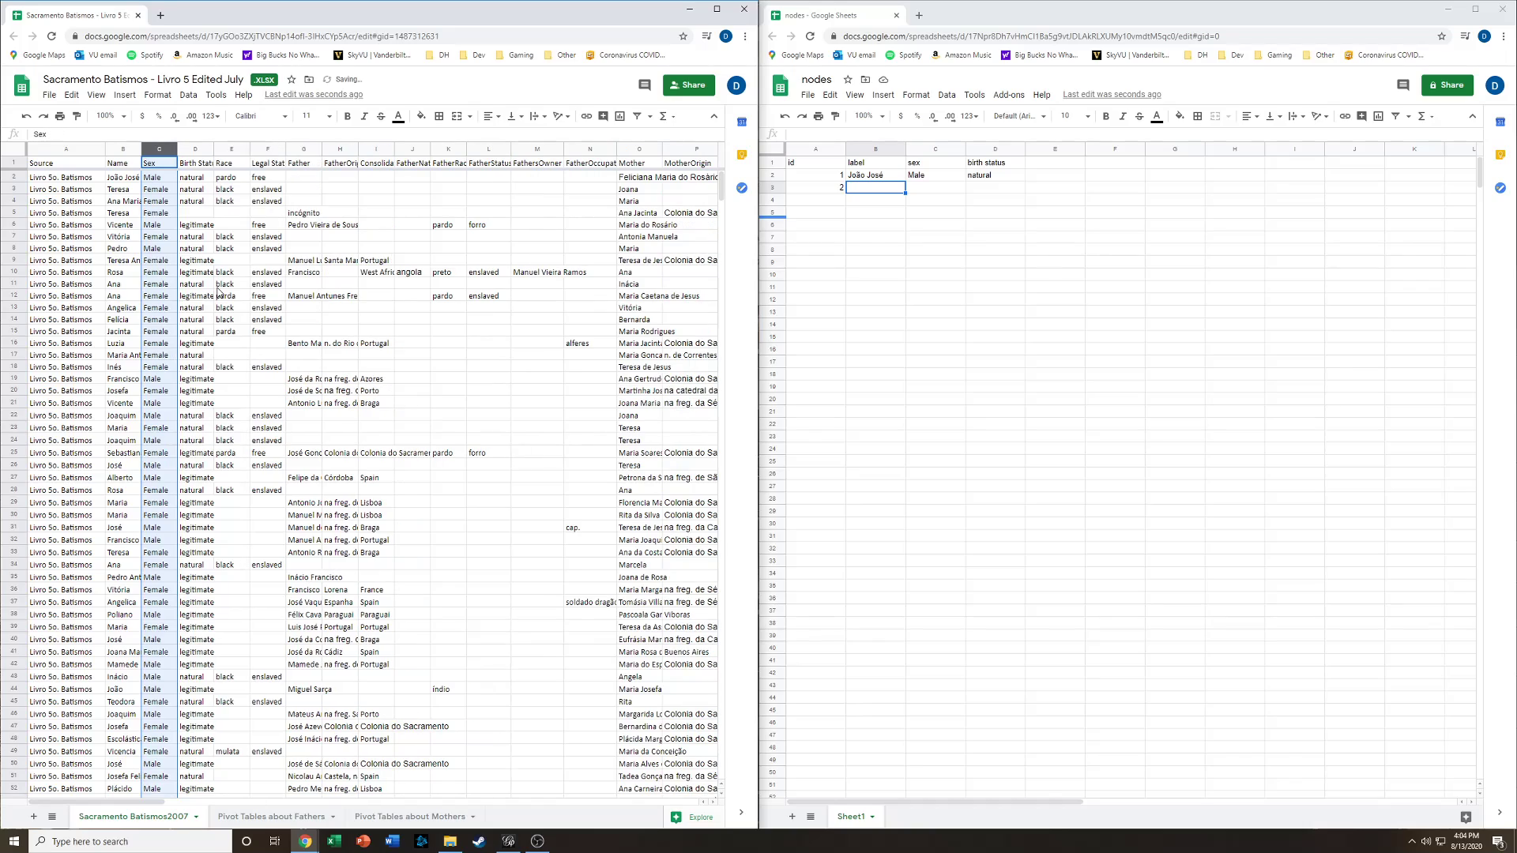
- Copy the second record's name, sex and birth status into row 3, pasting values only
{"action": "left_click", "coordinate": [125, 190]}
{"action": "left_click", "coordinate": [205, 192], "text": "shift"}
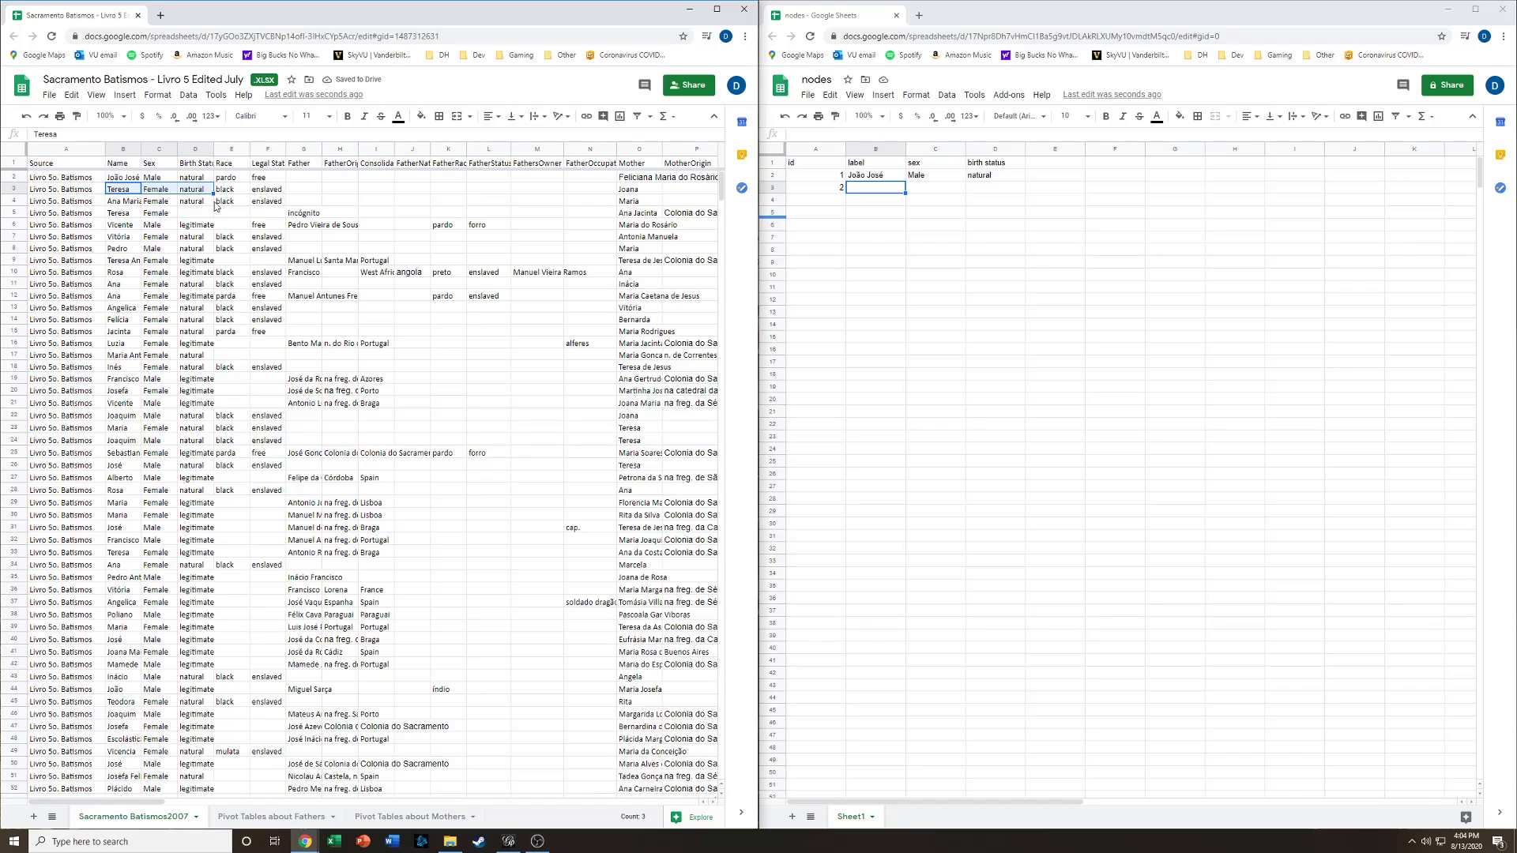
{"action": "key", "text": "ctrl+c"}
{"action": "left_click", "coordinate": [871, 187]}
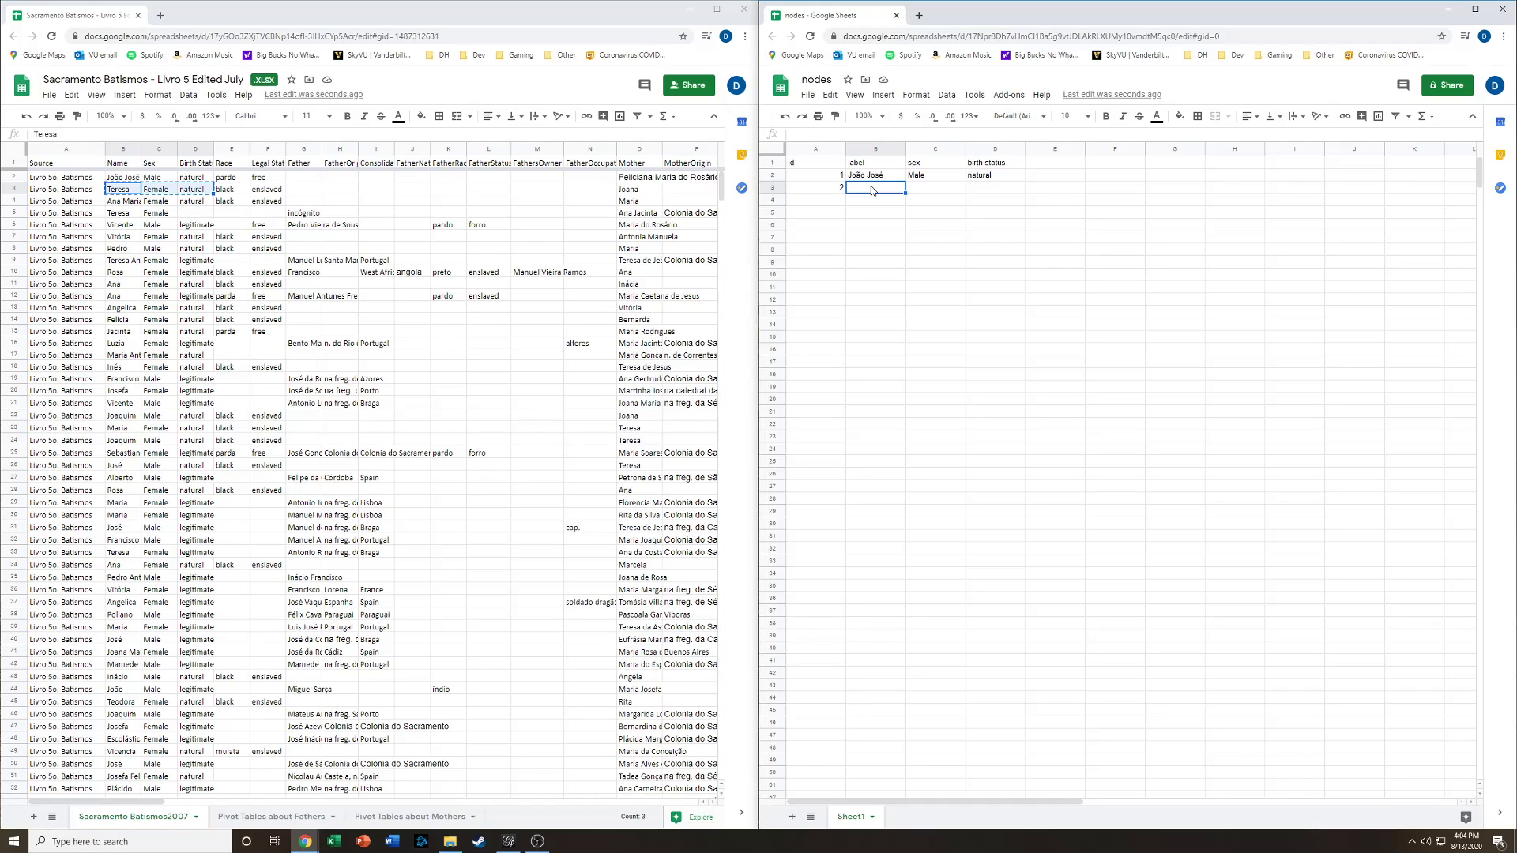
{"action": "key", "text": "ctrl+v"}
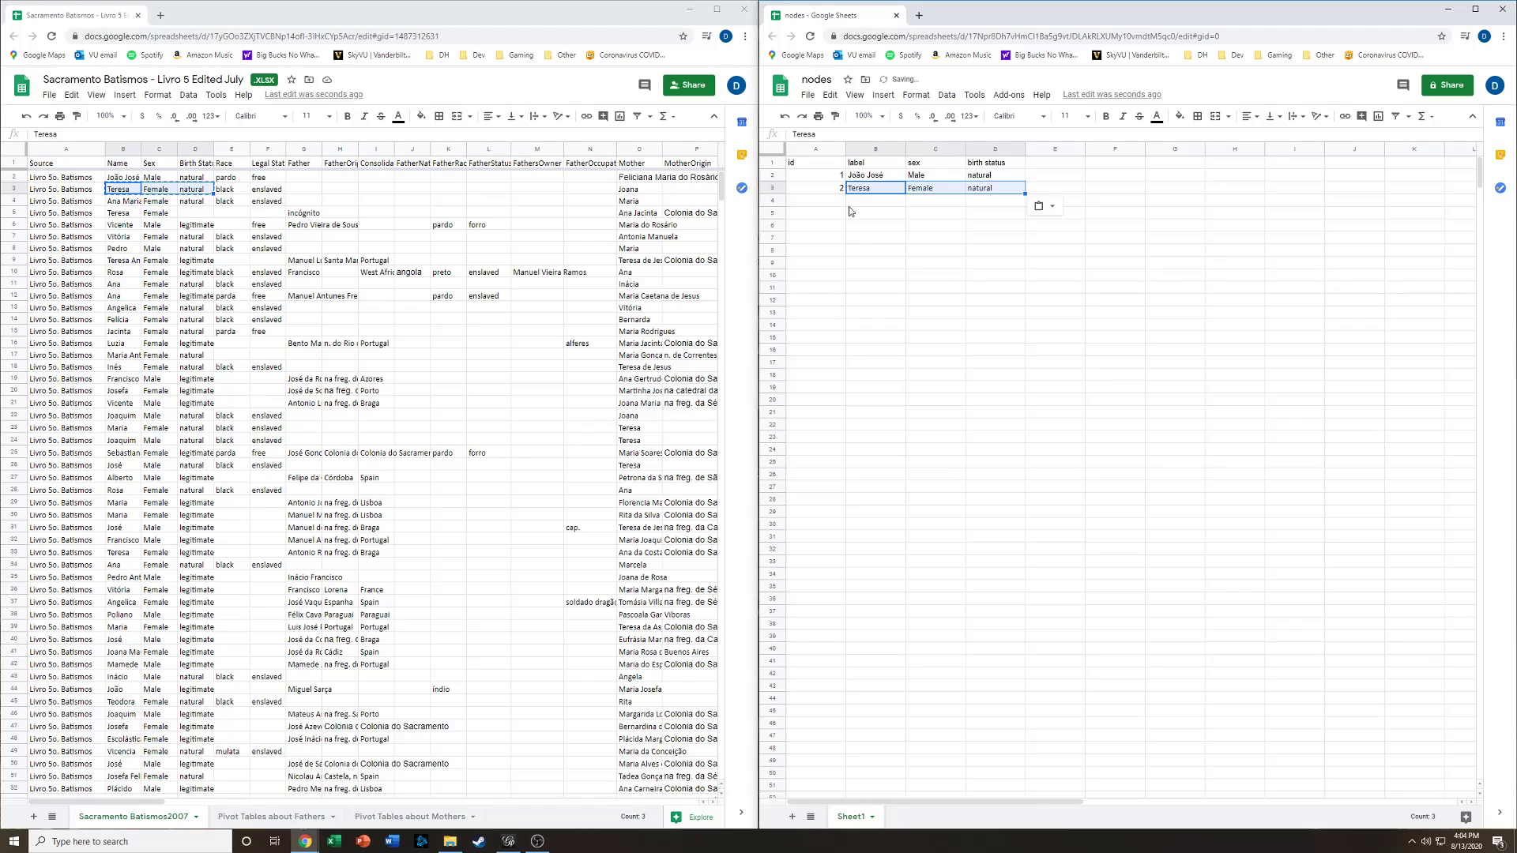
{"action": "key", "text": "ctrl+z"}
{"action": "key", "text": "ctrl+shift+v"}
- Enter id 3 and copy the third record's name, sex and birth status into row 4
{"action": "left_click", "coordinate": [813, 198]}
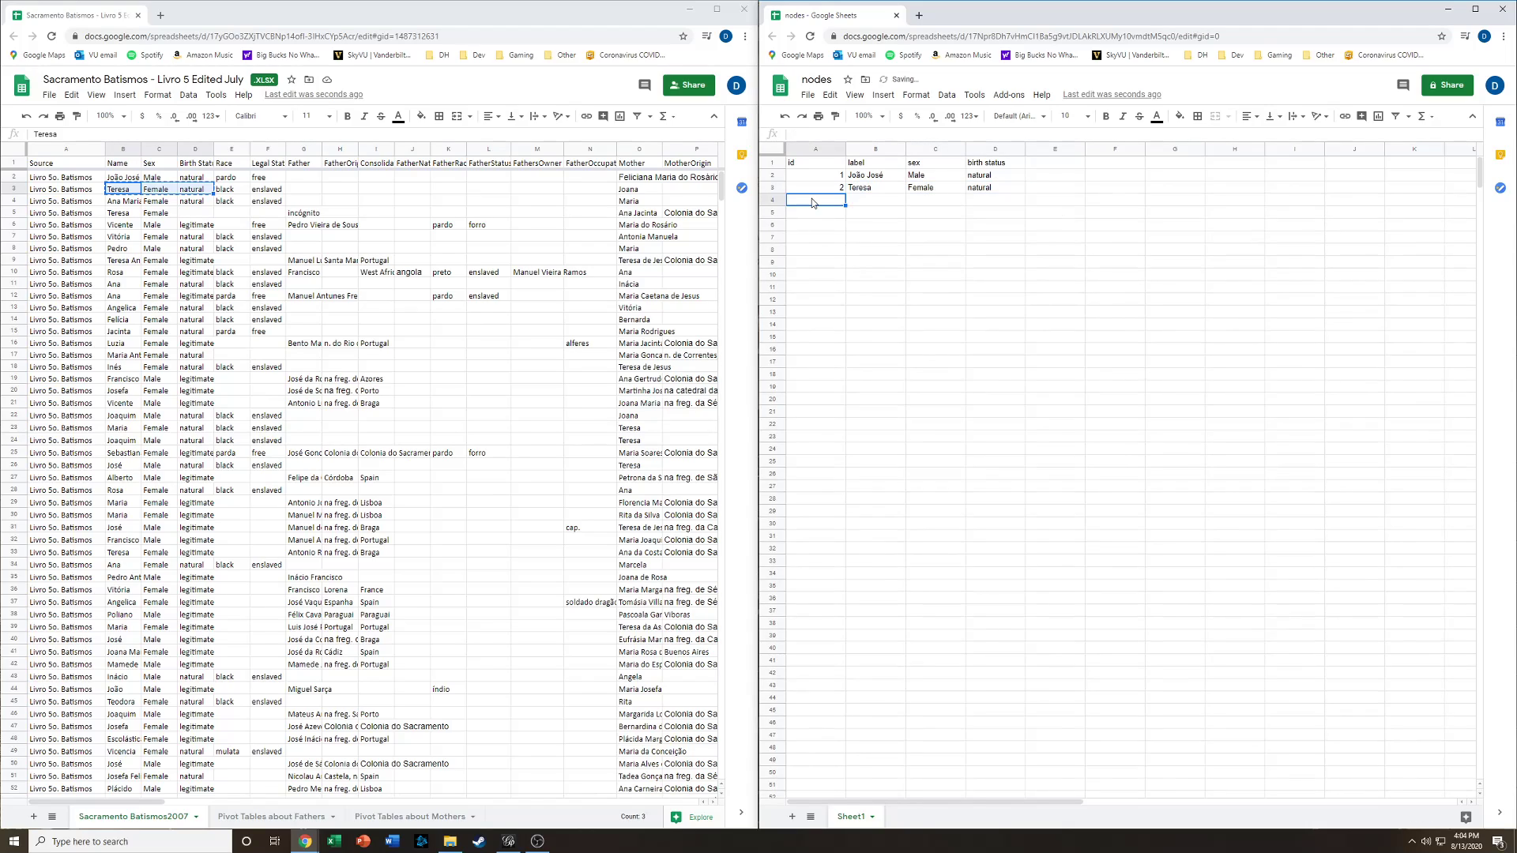
{"action": "type", "text": "3"}
{"action": "key", "text": "Return"}
{"action": "left_click", "coordinate": [122, 202]}
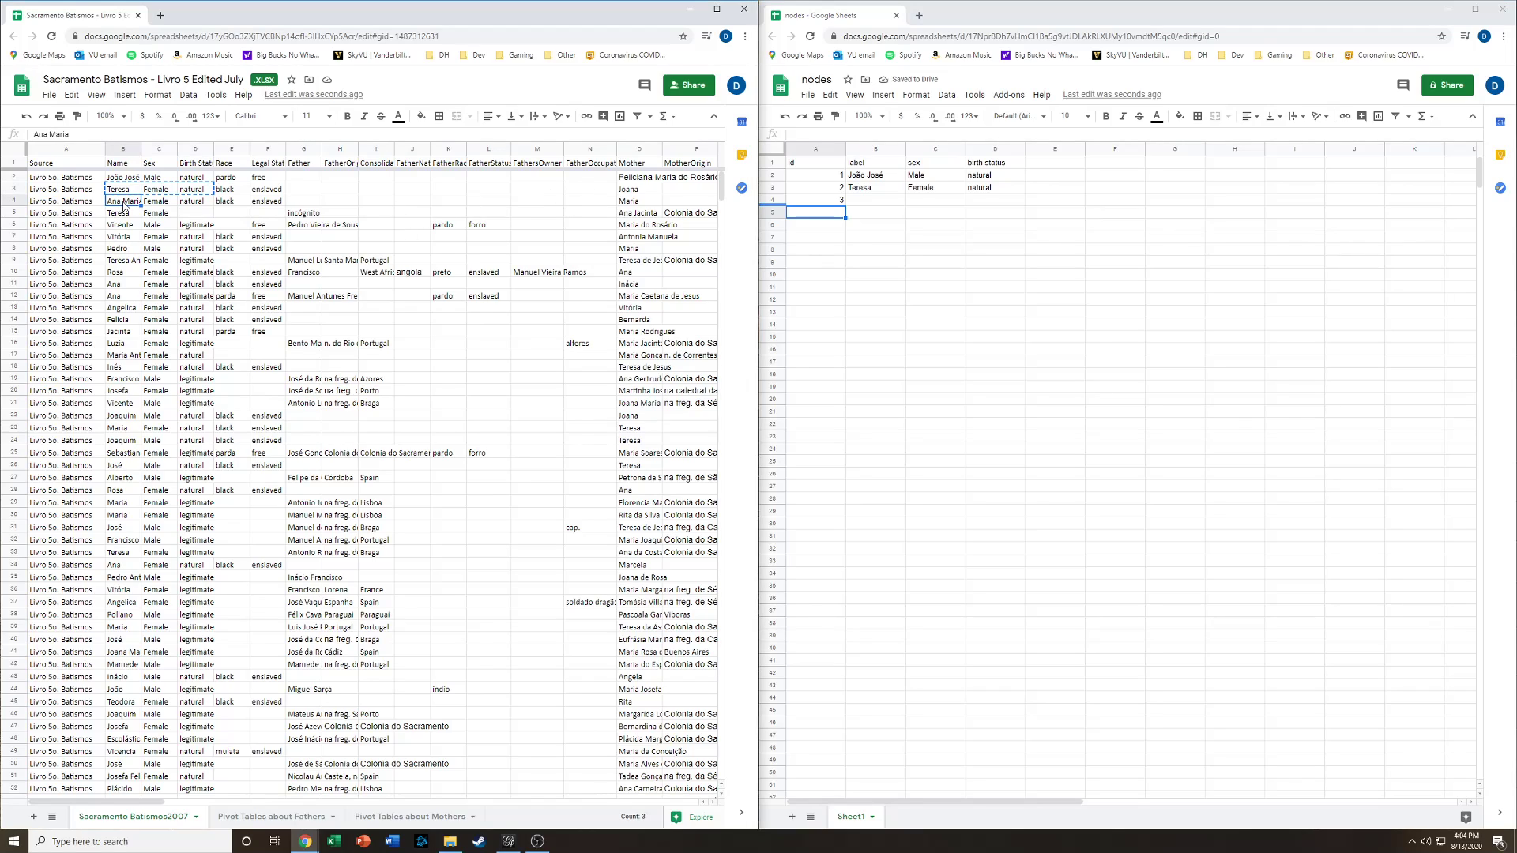
{"action": "left_click", "coordinate": [193, 203], "text": "shift"}
{"action": "key", "text": "ctrl+c"}
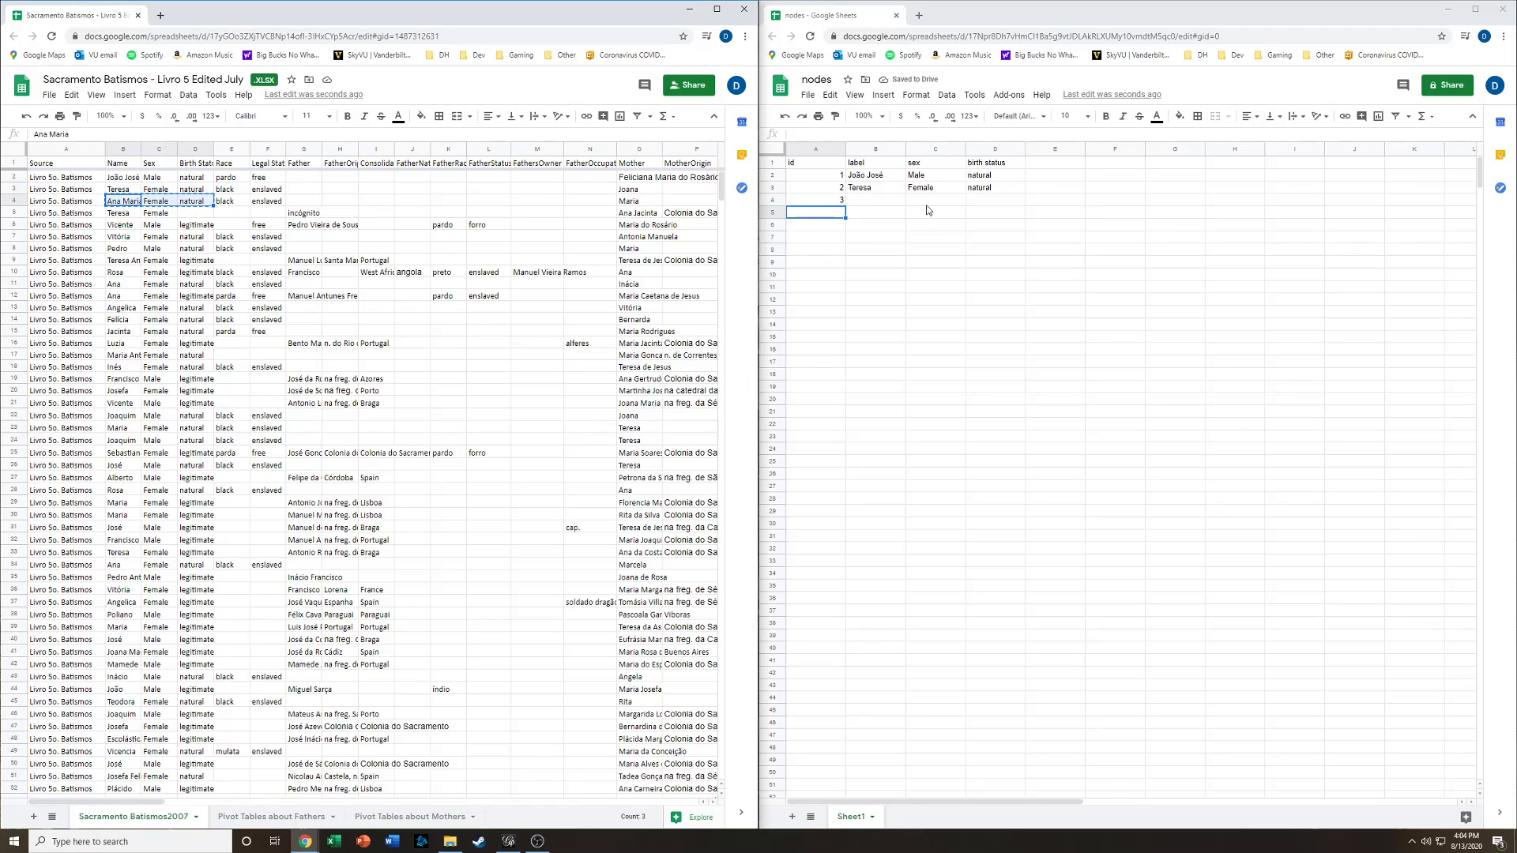
{"action": "left_click", "coordinate": [886, 202]}
{"action": "key", "text": "ctrl+v"}
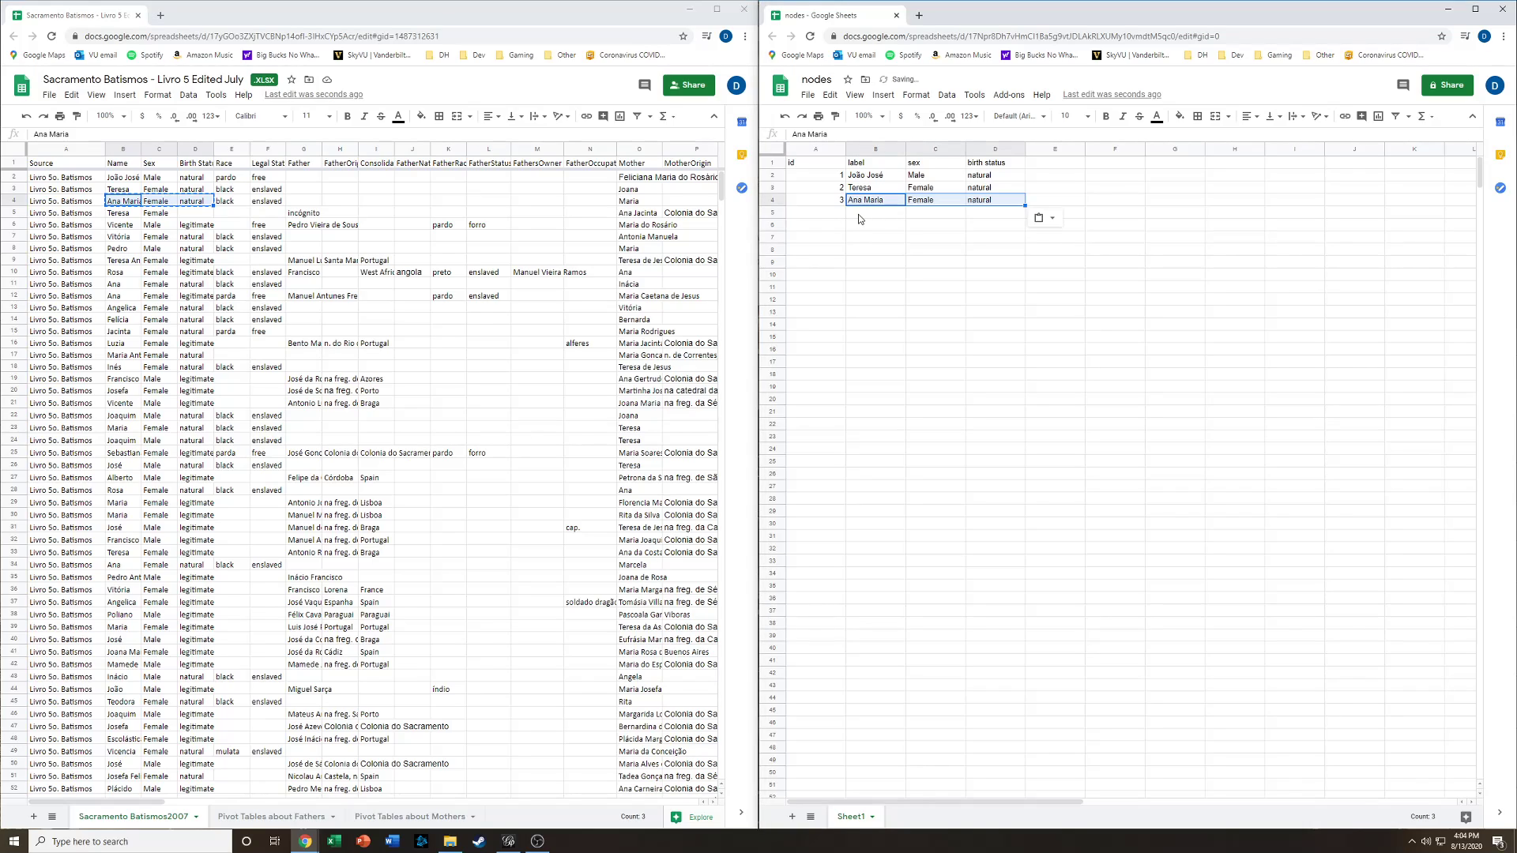
- Number the ids 4 through 7 down the id column
{"action": "left_click", "coordinate": [815, 213]}
{"action": "type", "text": "4"}
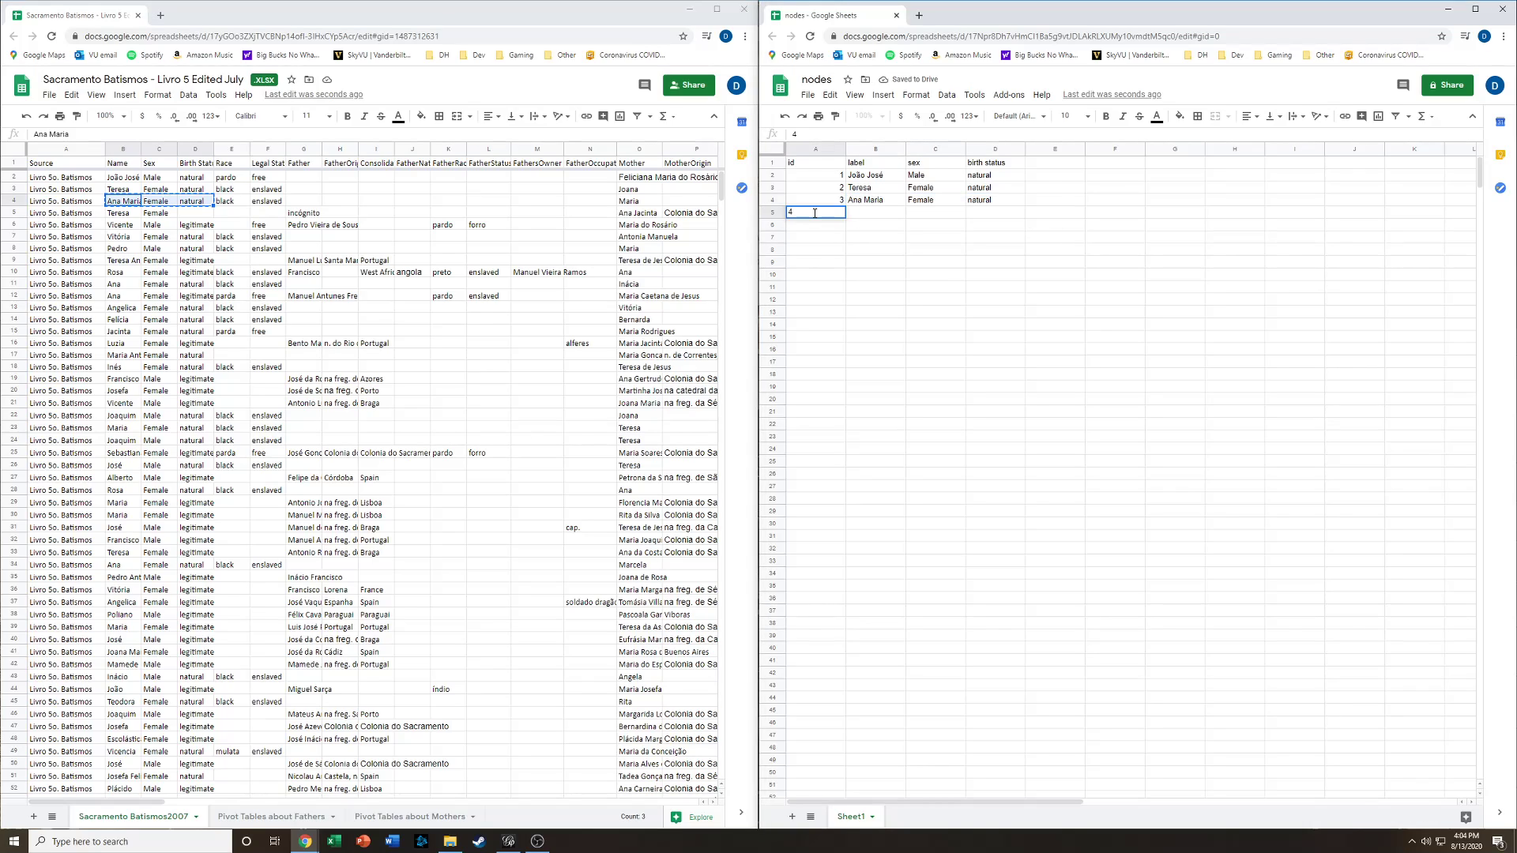
{"action": "key", "text": "Return"}
{"action": "type", "text": "5"}
{"action": "key", "text": "Return"}
{"action": "type", "text": "6"}
{"action": "key", "text": "Return"}
{"action": "type", "text": "7"}
{"action": "key", "text": "Return"}
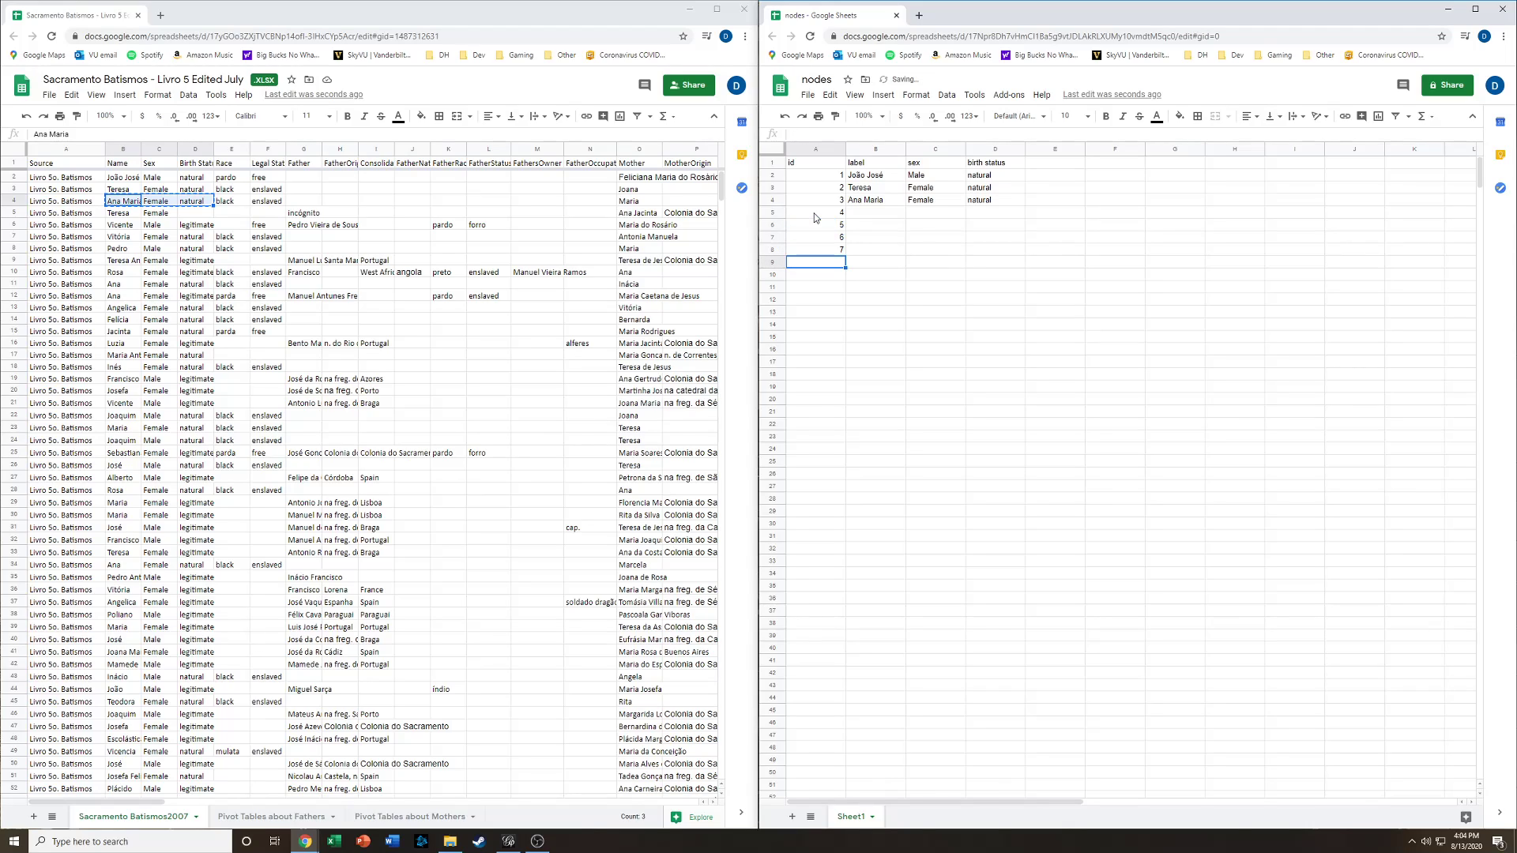
- Copy the first record's mother name into the label of id 4 and set her sex to Female
{"action": "left_click", "coordinate": [588, 175]}
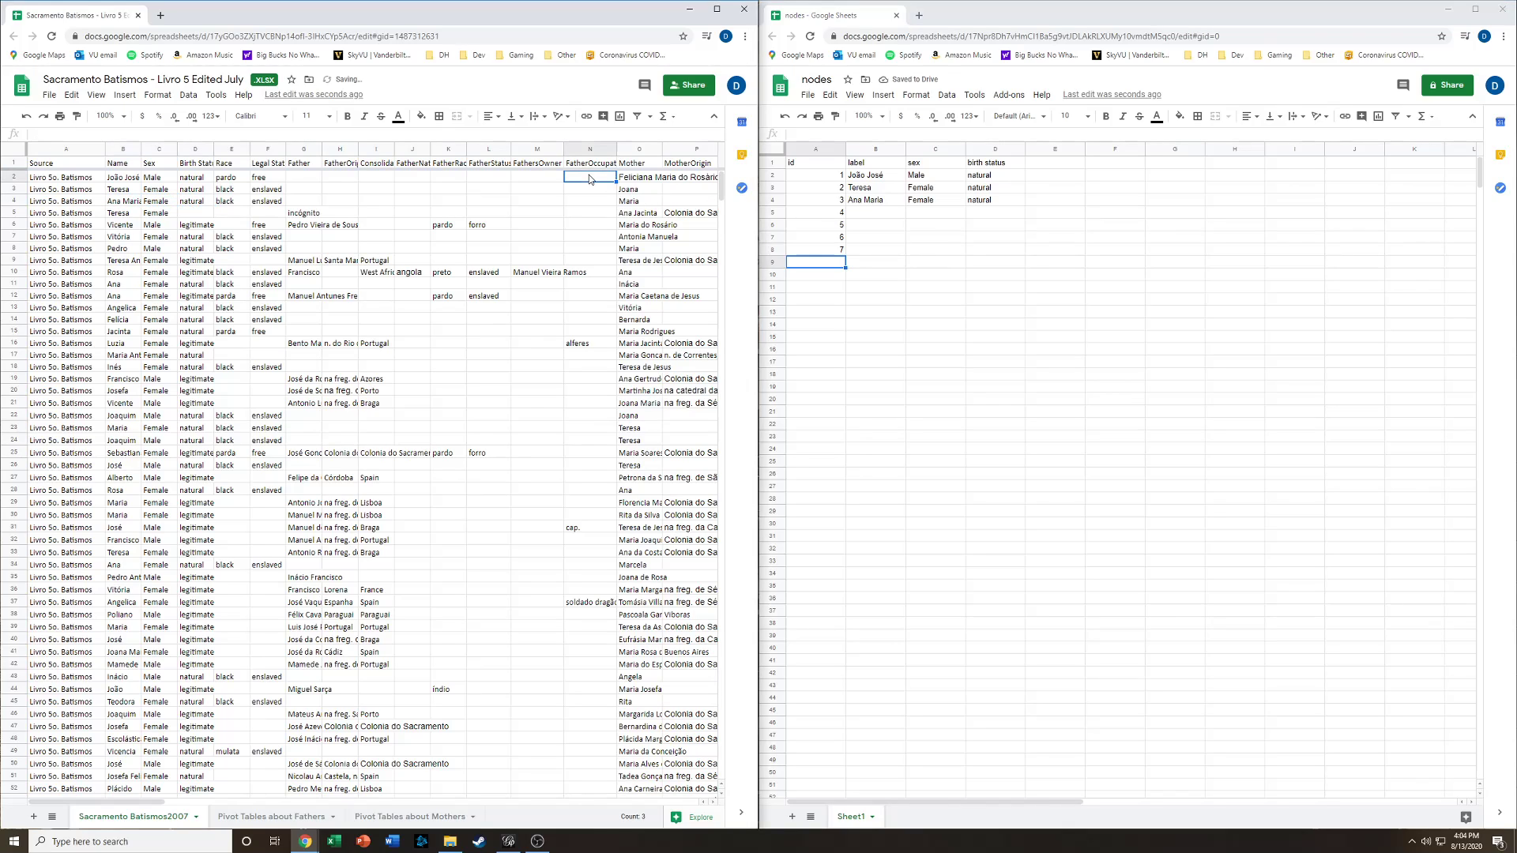
{"action": "key", "text": "Right"}
{"action": "key", "text": "Right"}
{"action": "key", "text": "Right"}
{"action": "key", "text": "Right"}
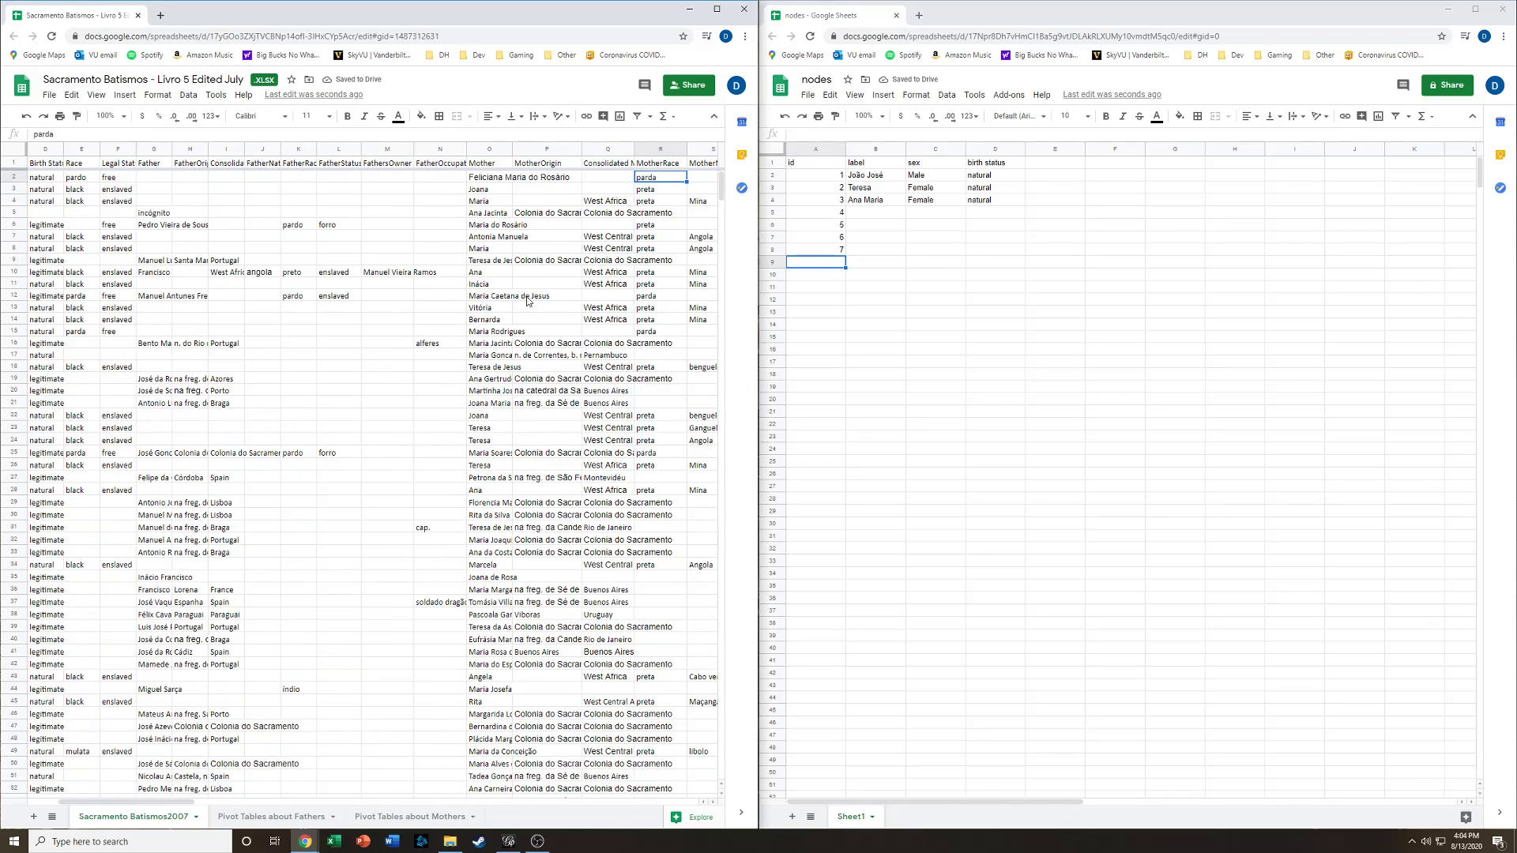
{"action": "key", "text": "Left"}
{"action": "key", "text": "Left"}
{"action": "key", "text": "Left"}
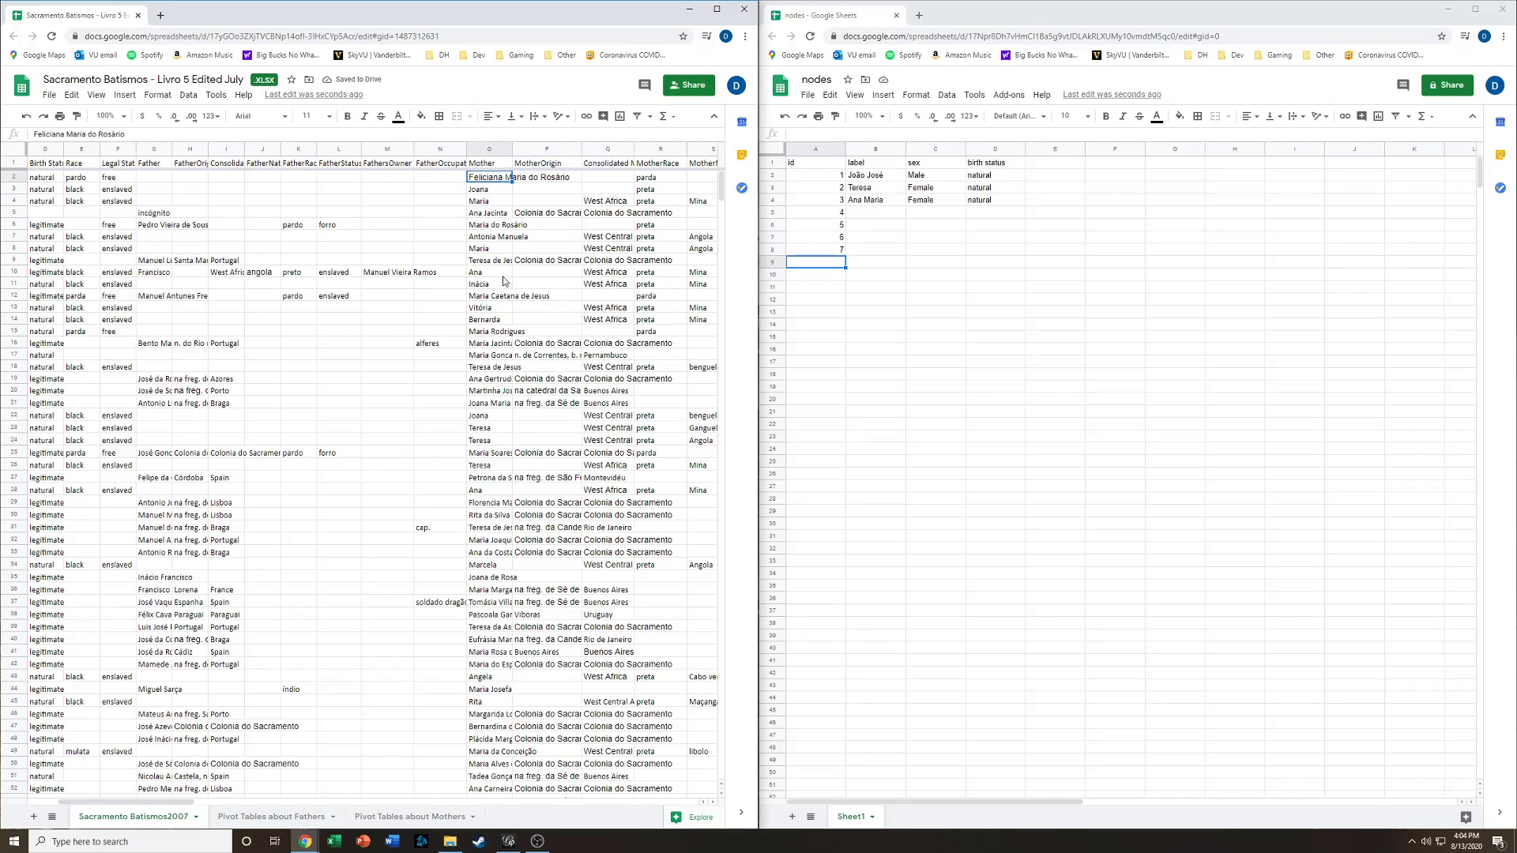
{"action": "left_click", "coordinate": [877, 213]}
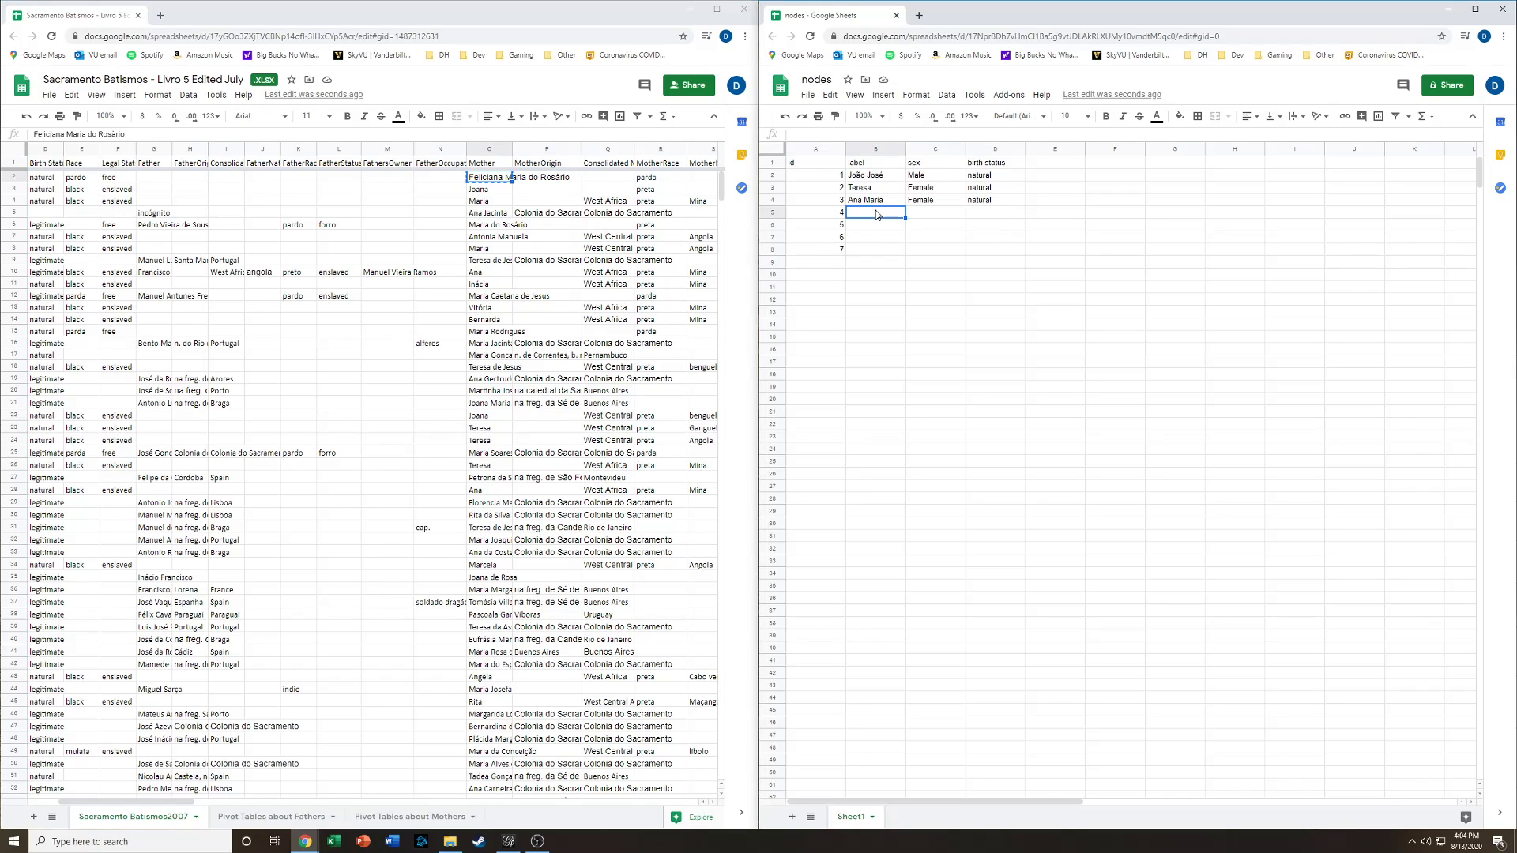
{"action": "key", "text": "ctrl+v"}
{"action": "left_click", "coordinate": [949, 209]}
{"action": "type", "text": "F"}
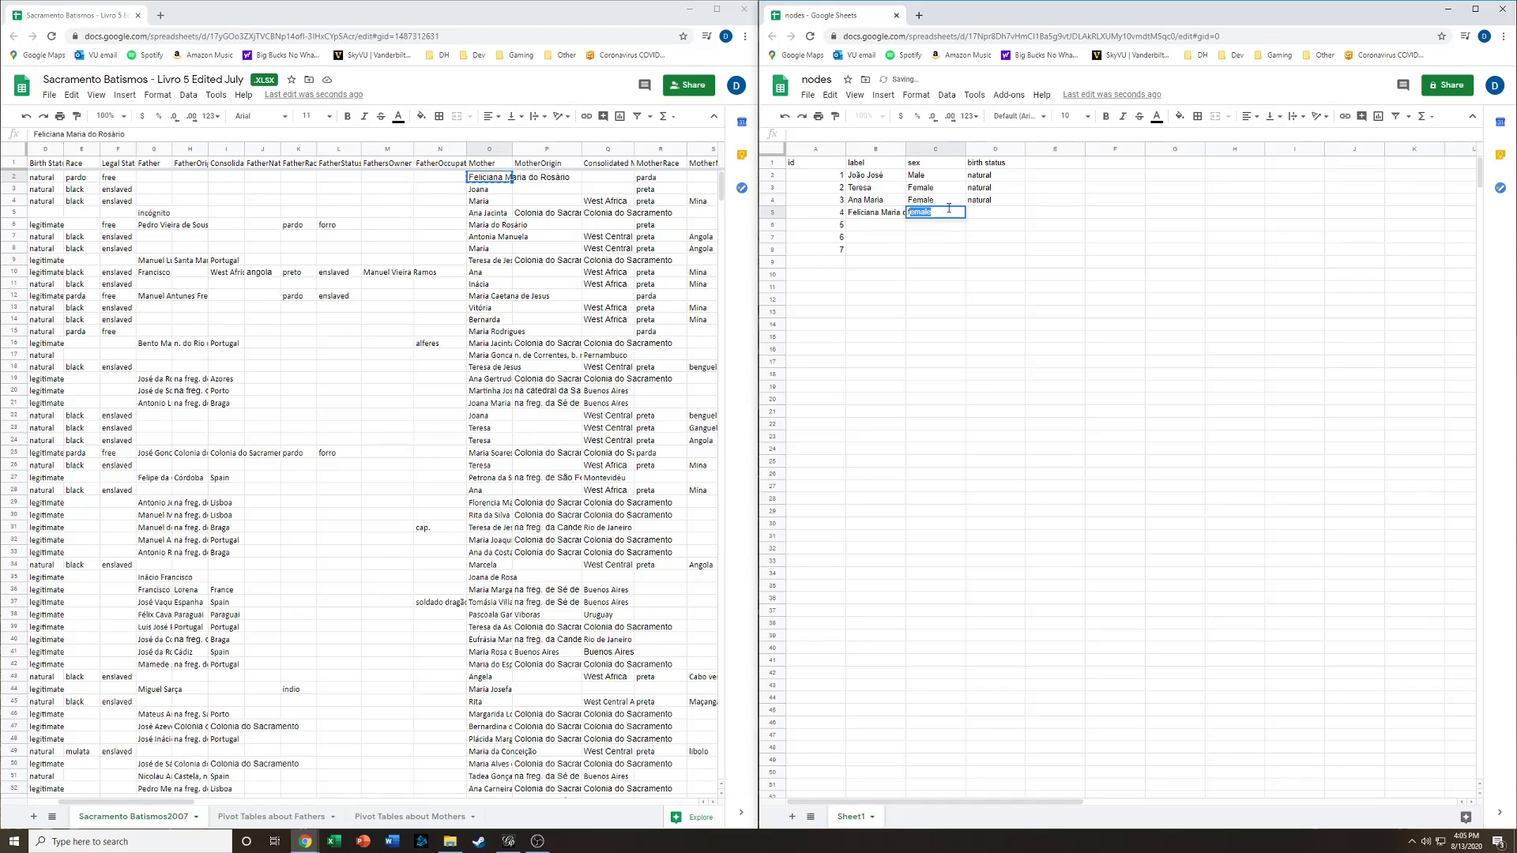
{"action": "key", "text": "Return"}
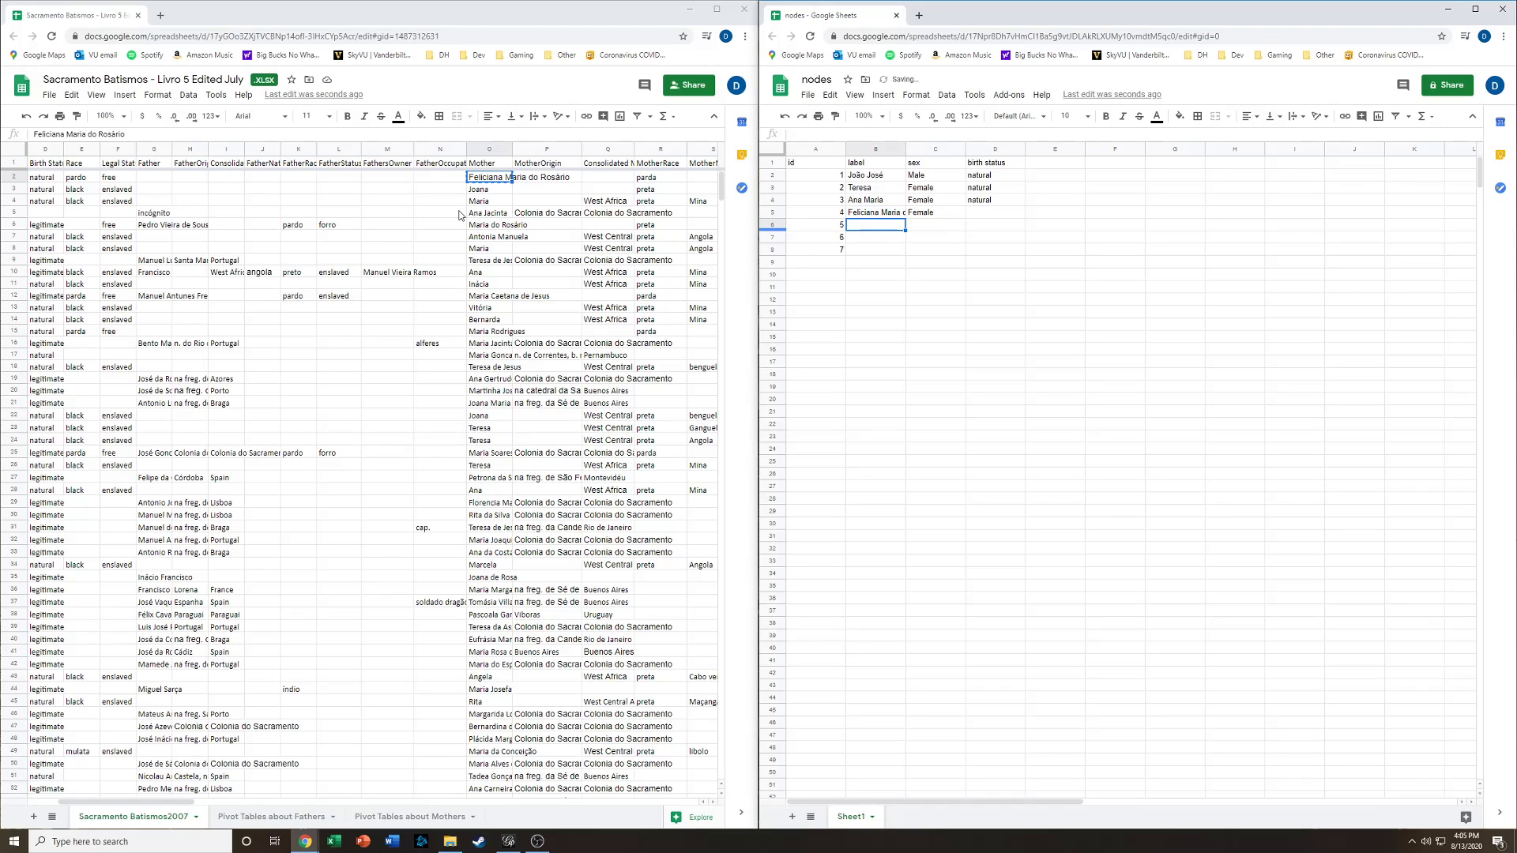
- Scroll across the baptism records' columns to examine the available fields
{"action": "left_click", "coordinate": [563, 180]}
{"action": "key", "text": "Right"}
{"action": "key", "text": "Right"}
{"action": "key", "text": "Right"}
{"action": "key", "text": "Right"}
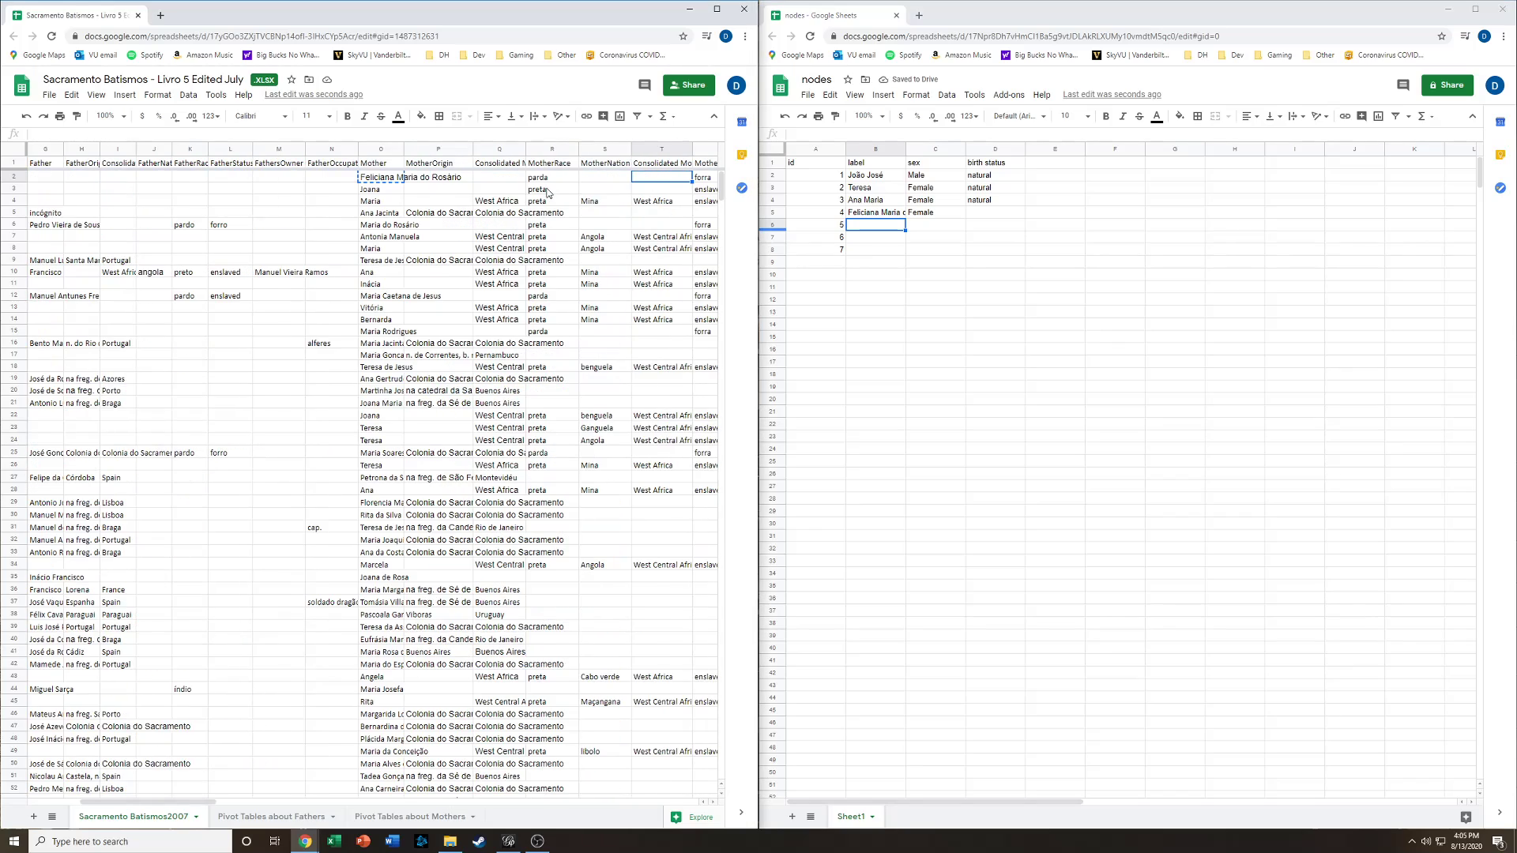
{"action": "key", "text": "Right"}
{"action": "key", "text": "Right"}
{"action": "key", "text": "Right"}
{"action": "key", "text": "Right"}
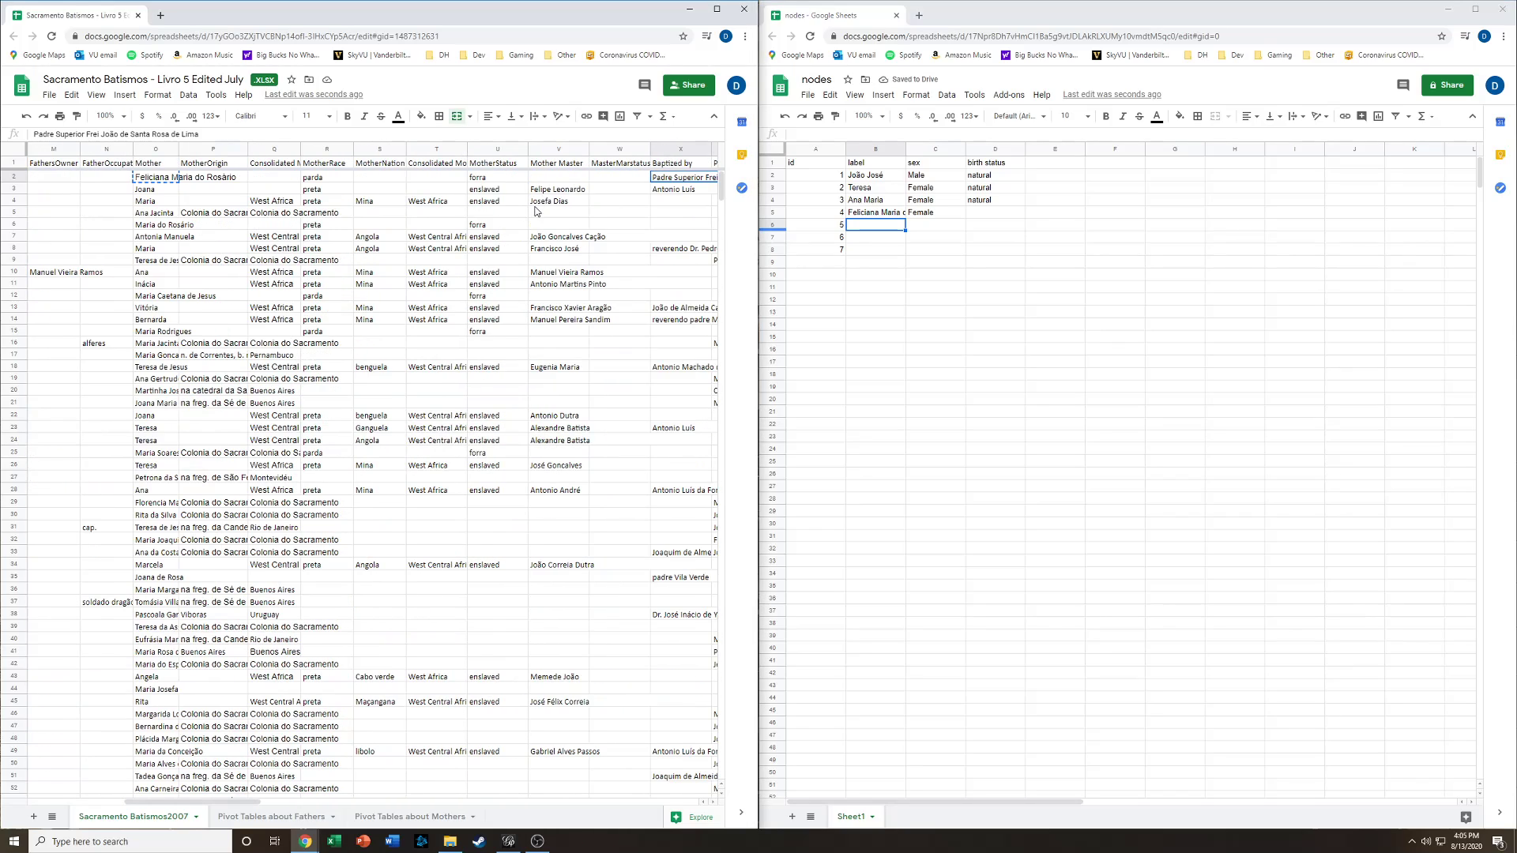
{"action": "key", "text": "Right"}
{"action": "key", "text": "Right"}
{"action": "key", "text": "Right"}
{"action": "key", "text": "Right"}
{"action": "key", "text": "Right"}
{"action": "key", "text": "Right"}
{"action": "key", "text": "Right"}
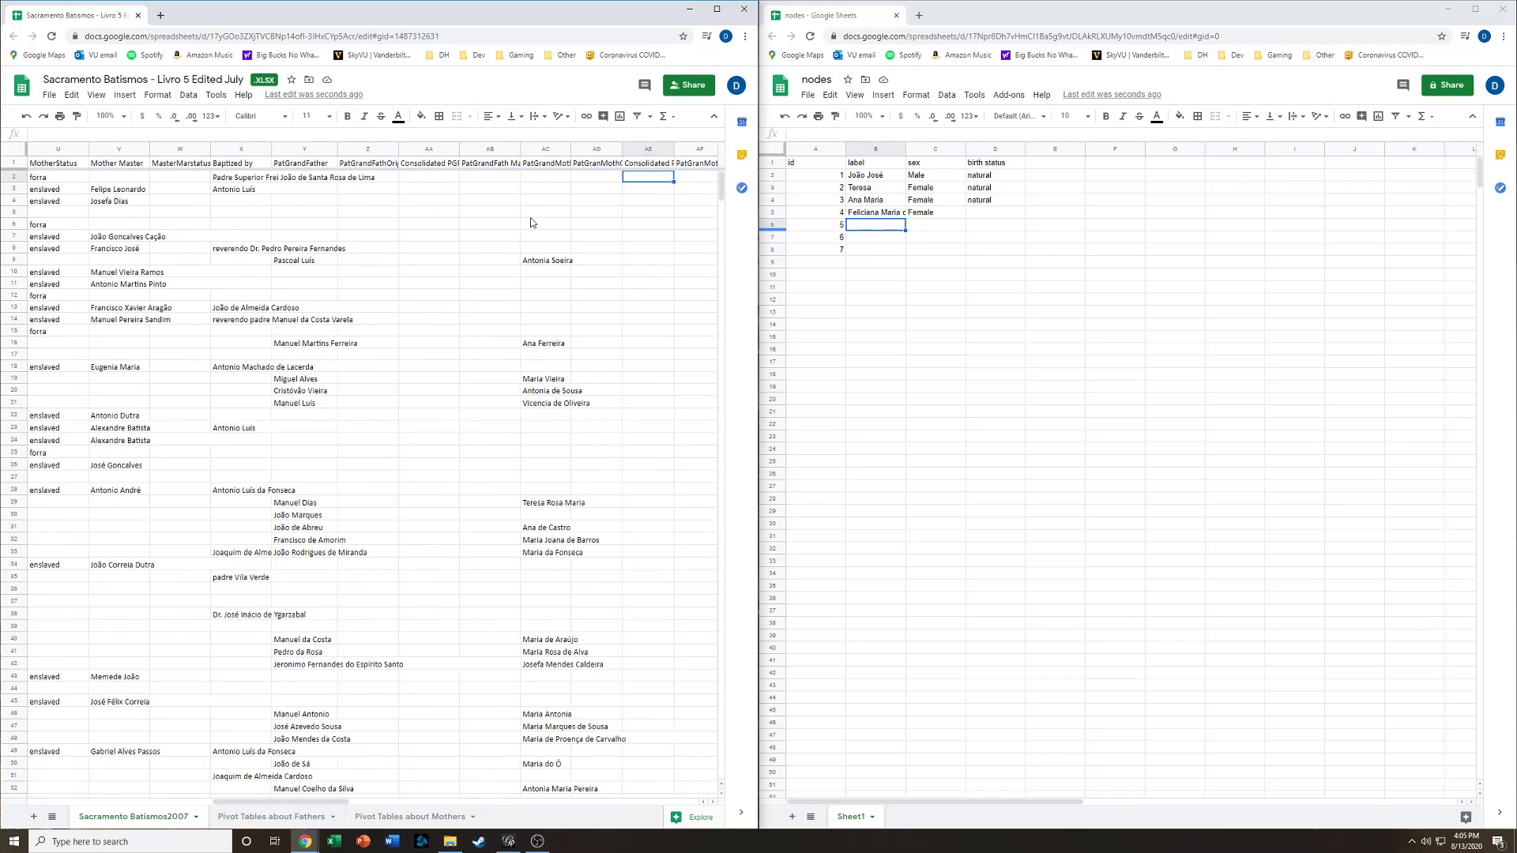
{"action": "key", "text": "Right"}
{"action": "key", "text": "Right"}
{"action": "key", "text": "Right"}
{"action": "key", "text": "Right"}
{"action": "key", "text": "Right"}
{"action": "key", "text": "Right"}
{"action": "key", "text": "Right"}
{"action": "key", "text": "Right"}
{"action": "key", "text": "Right"}
{"action": "key", "text": "Right"}
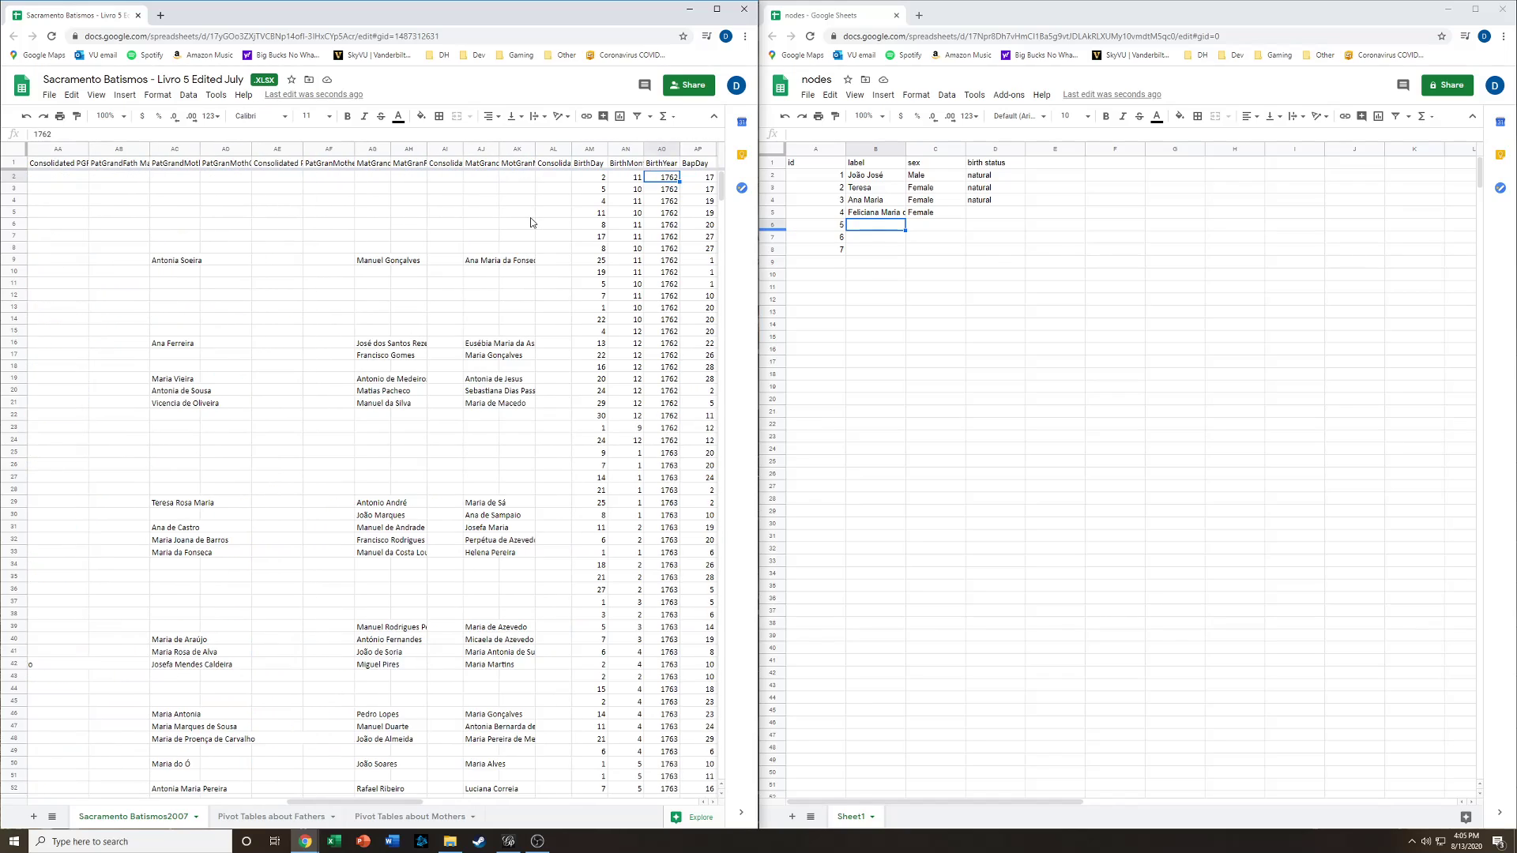
{"action": "key", "text": "Right"}
{"action": "key", "text": "Right"}
{"action": "key", "text": "Right"}
{"action": "key", "text": "Right"}
{"action": "key", "text": "Right"}
{"action": "key", "text": "Right"}
{"action": "key", "text": "Right"}
{"action": "key", "text": "Right"}
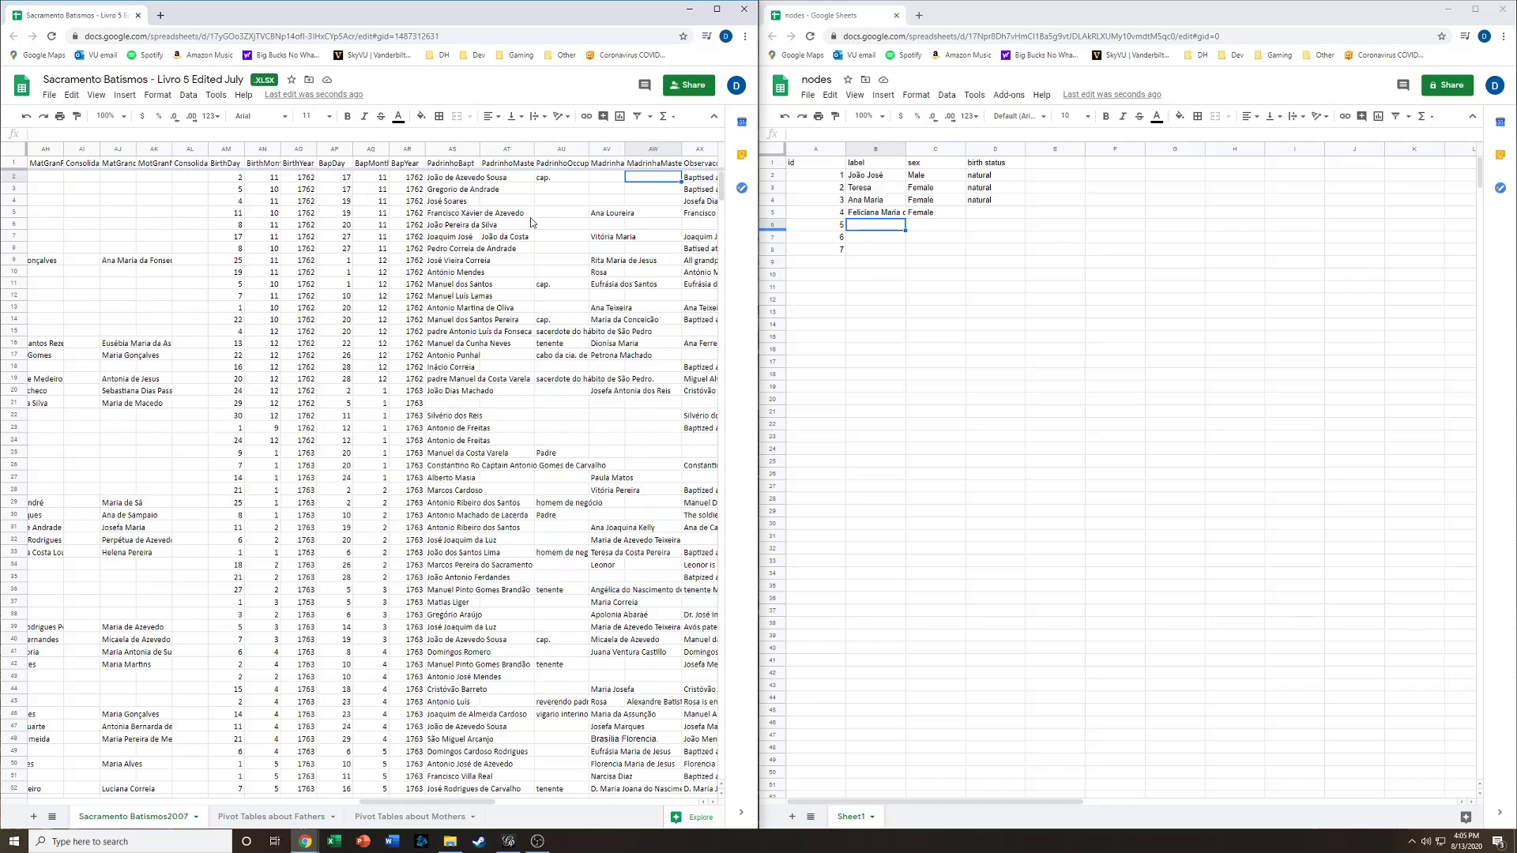
{"action": "key", "text": "Left"}
{"action": "key", "text": "Left"}
{"action": "key", "text": "Left"}
{"action": "key", "text": "Left"}
{"action": "key", "text": "Left"}
{"action": "key", "text": "Left"}
{"action": "key", "text": "Left"}
{"action": "key", "text": "Left"}
{"action": "key", "text": "Left"}
{"action": "key", "text": "Left"}
{"action": "key", "text": "Left"}
{"action": "key", "text": "Left"}
{"action": "key", "text": "Left"}
{"action": "key", "text": "Left"}
{"action": "key", "text": "Left"}
{"action": "key", "text": "Left"}
{"action": "key", "text": "Left"}
{"action": "key", "text": "Left"}
{"action": "key", "text": "Left"}
{"action": "key", "text": "Left"}
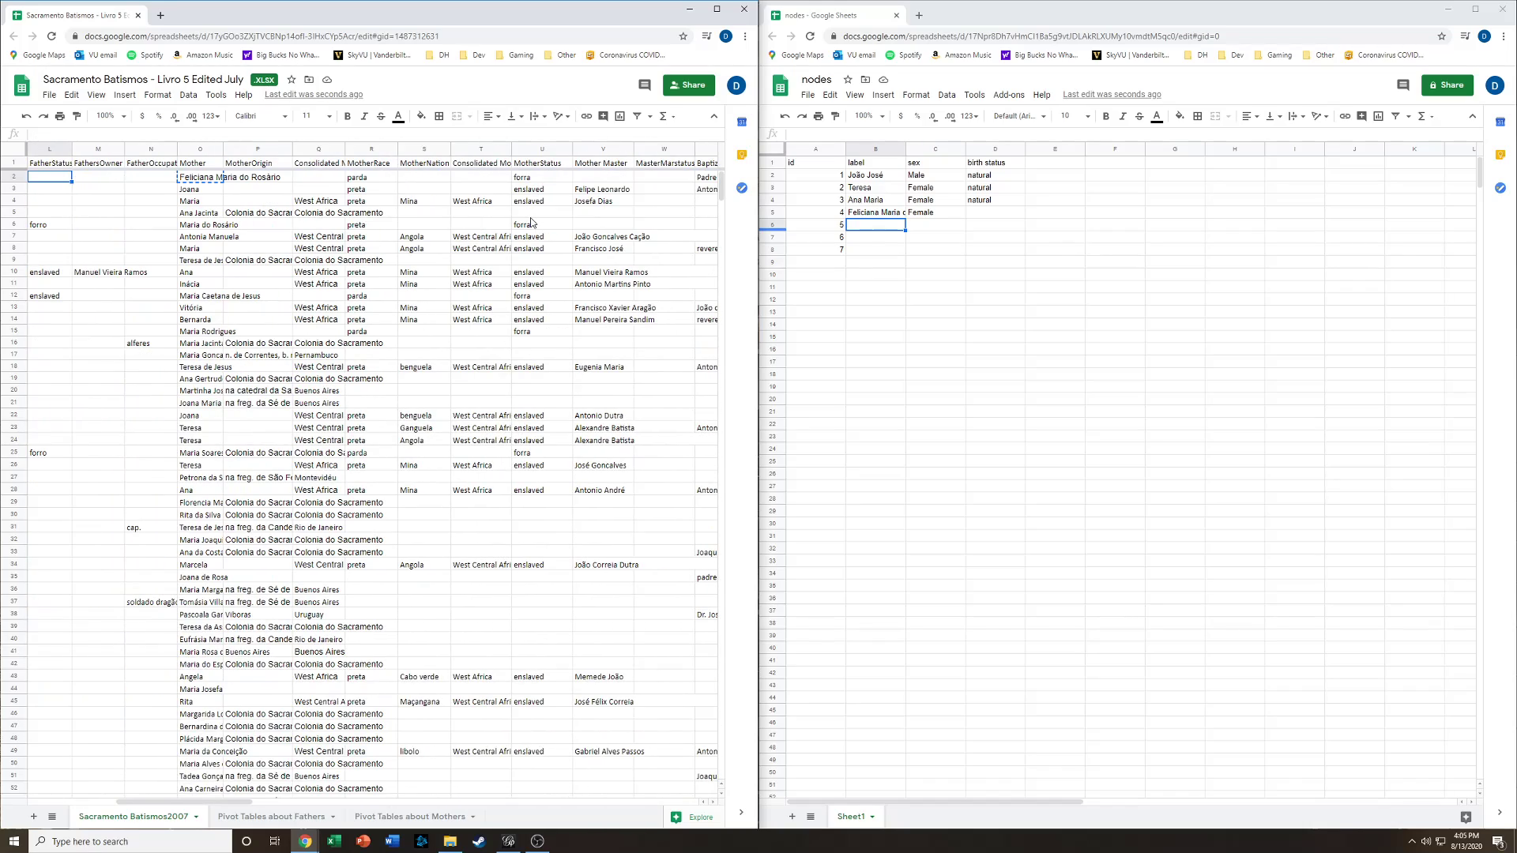
{"action": "key", "text": "Left"}
{"action": "key", "text": "Left"}
{"action": "key", "text": "Left"}
{"action": "key", "text": "Left"}
{"action": "key", "text": "Left"}
{"action": "key", "text": "Left"}
{"action": "key", "text": "Left"}
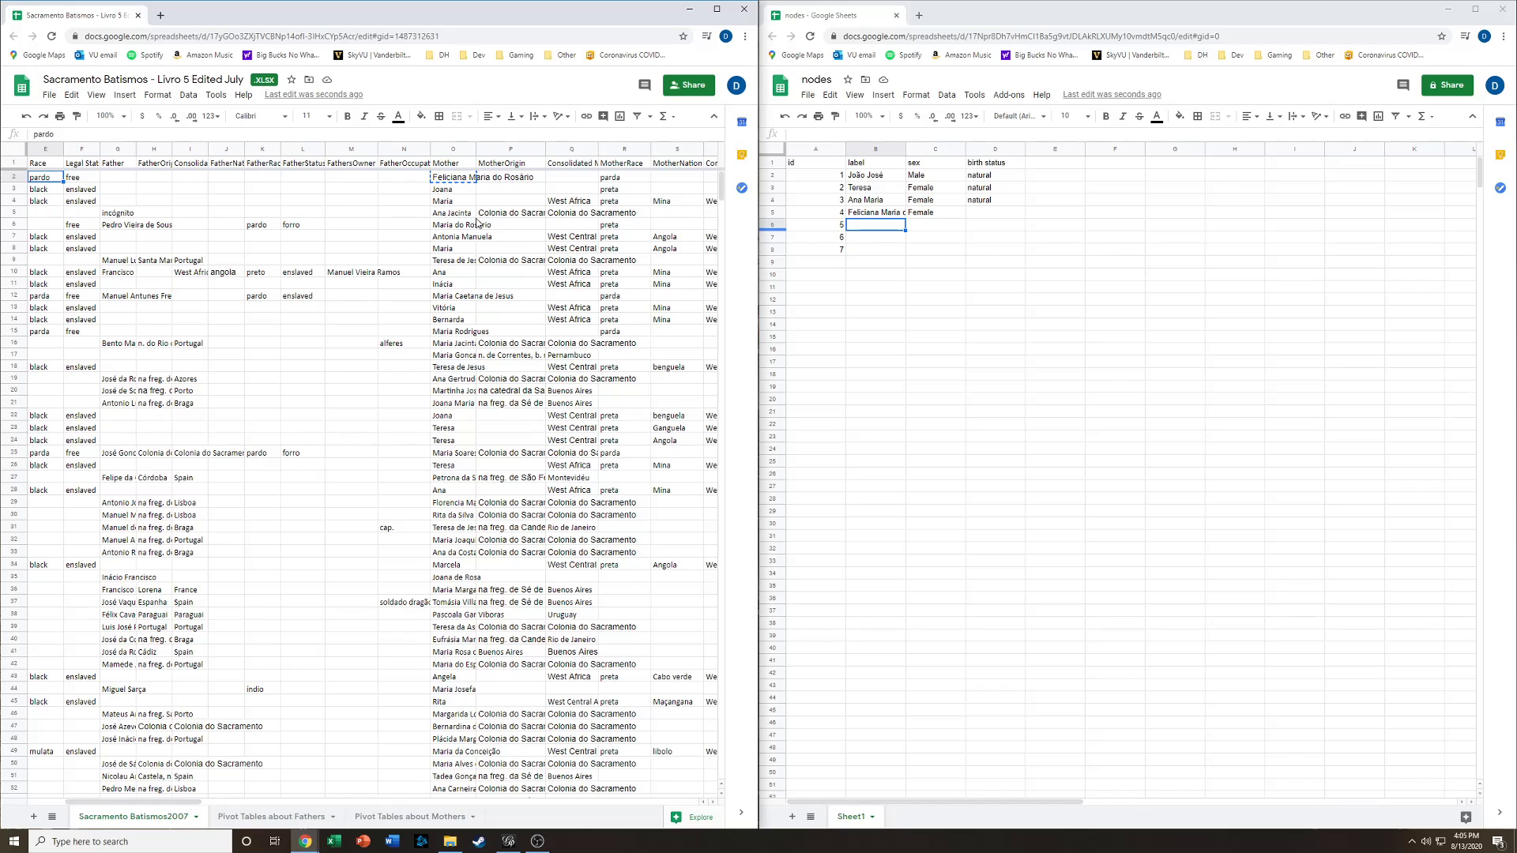
{"action": "key", "text": "Left"}
{"action": "key", "text": "Left"}
{"action": "key", "text": "Left"}
{"action": "key", "text": "Left"}
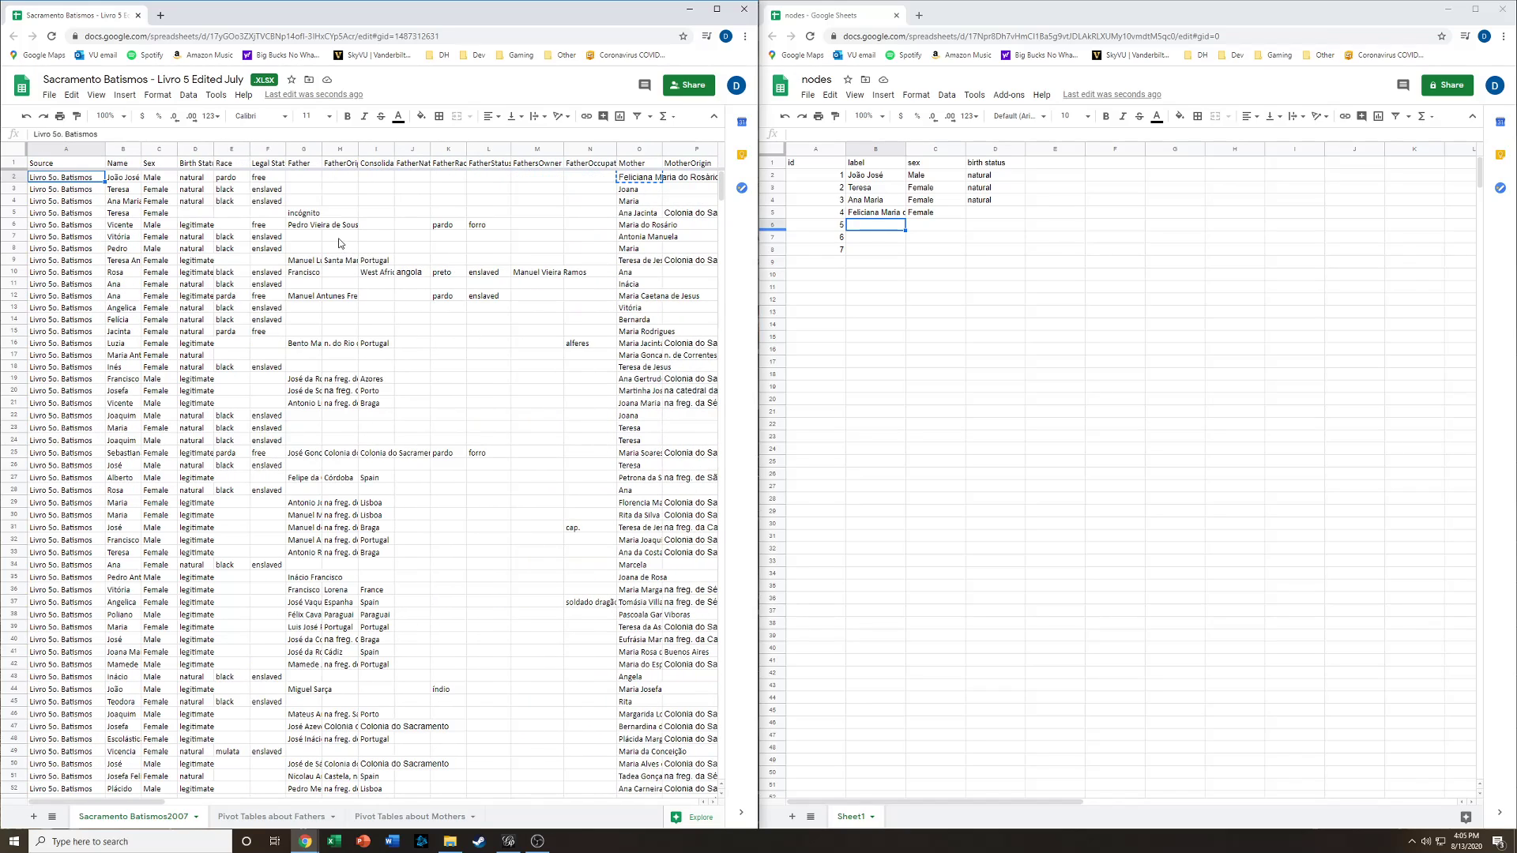
- Copy the second record's mother, Joana, into the label of id 5 and set her sex to Female
{"action": "left_click", "coordinate": [631, 192]}
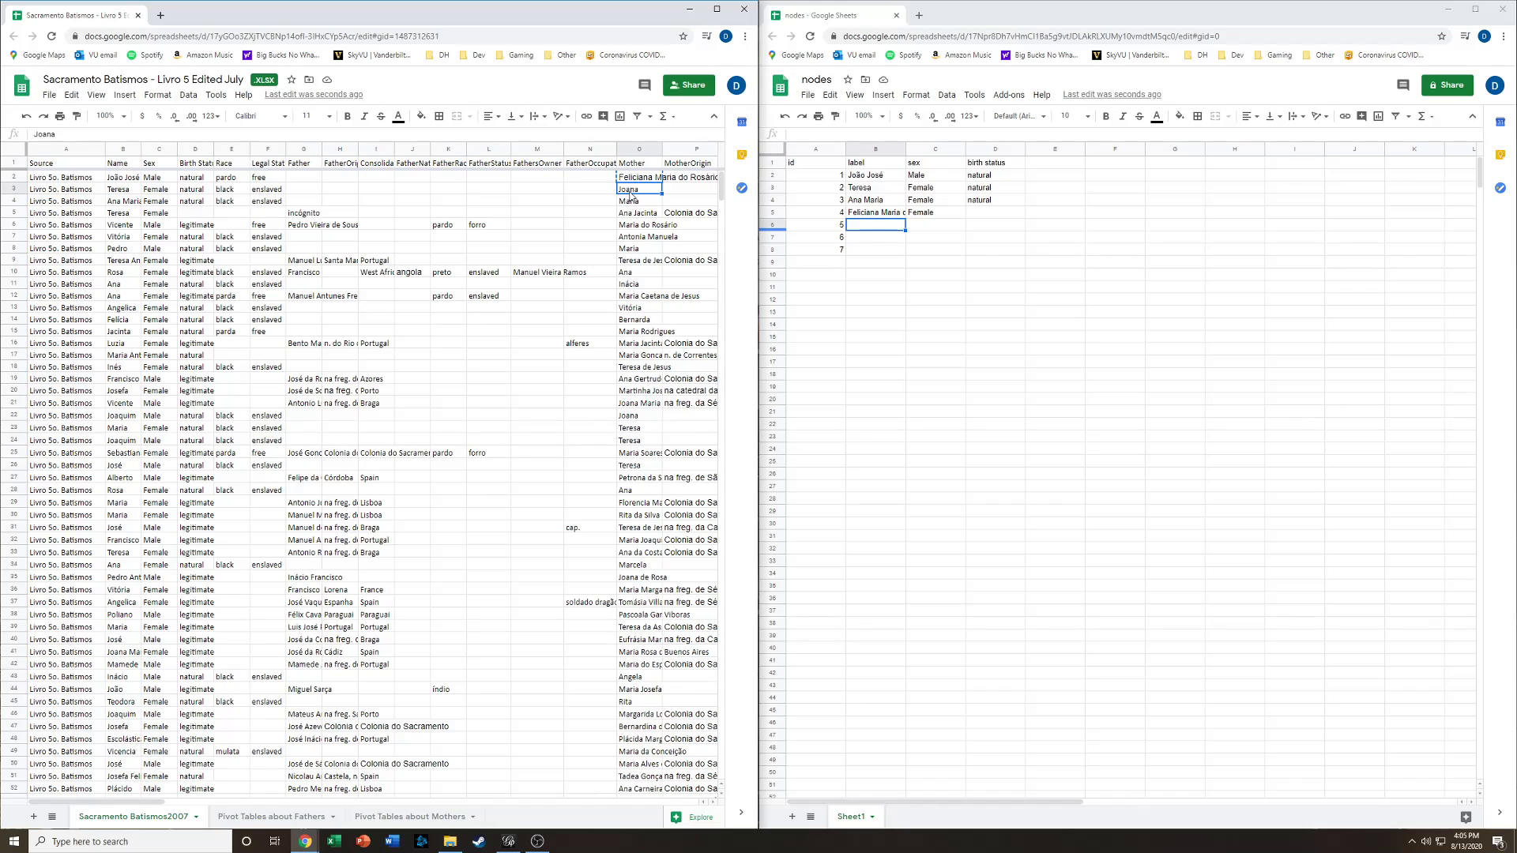
{"action": "left_click", "coordinate": [880, 230]}
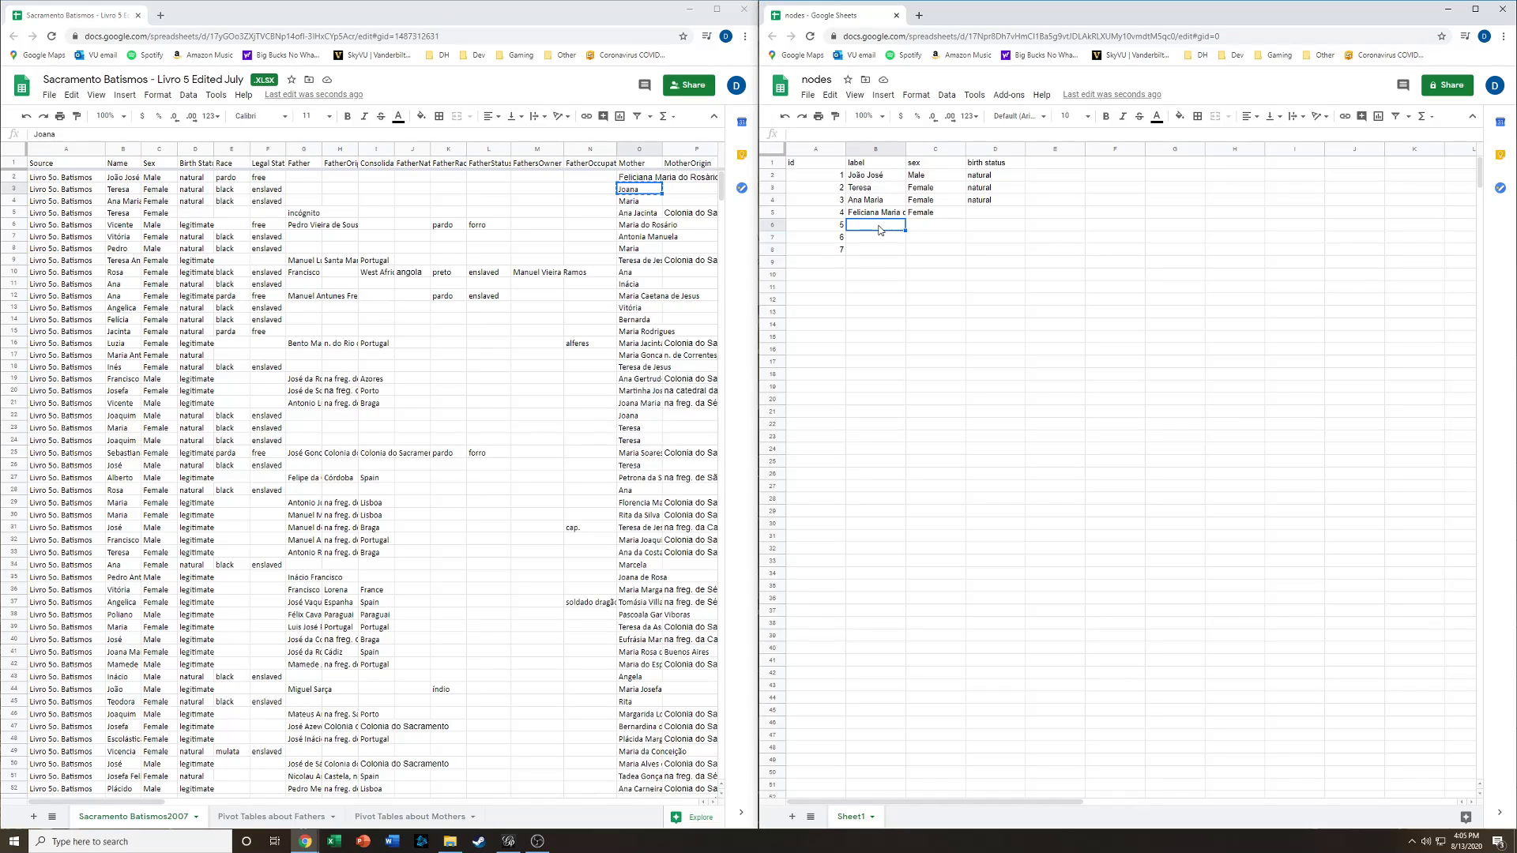
{"action": "type", "text": "Joana"}
{"action": "key", "text": "Tab"}
{"action": "key", "text": "Up"}
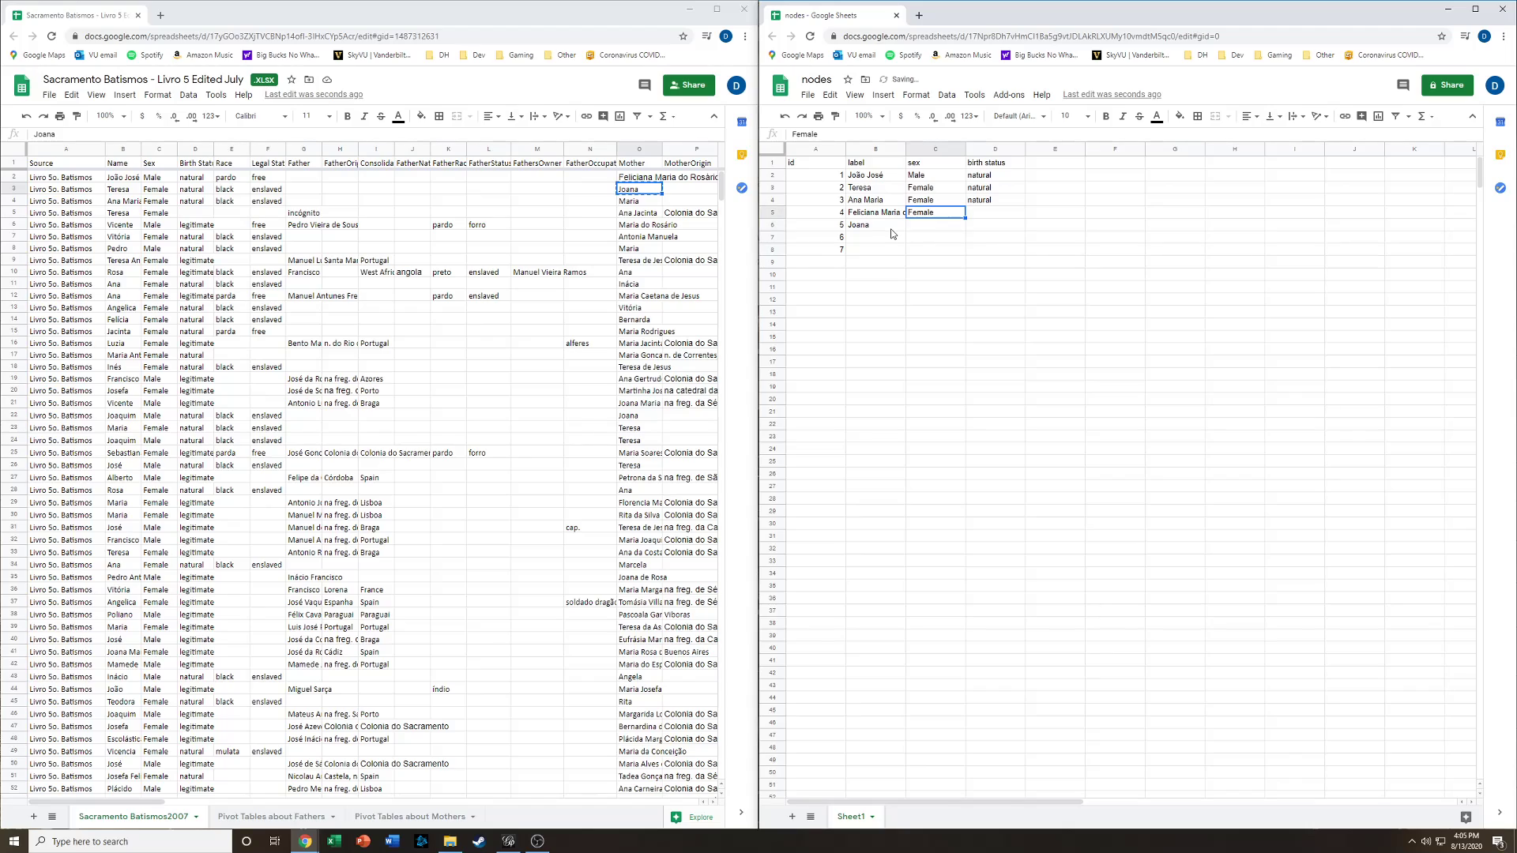
{"action": "key", "text": "ctrl+c"}
{"action": "key", "text": "Down"}
{"action": "key", "text": "ctrl+v"}
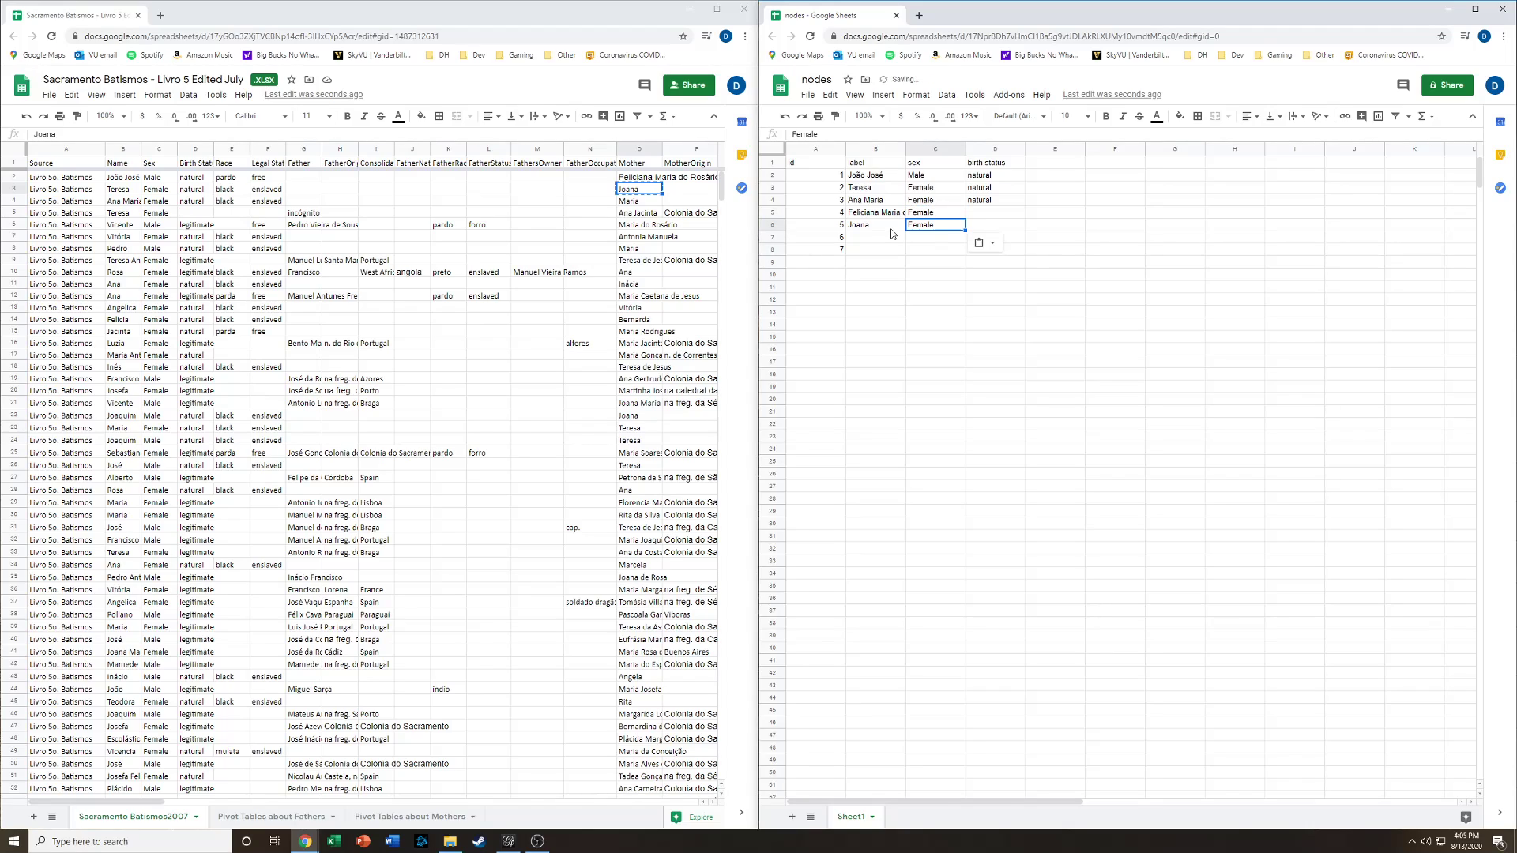
- Copy the third record's mother, Maria, into the label of id 6 and set her sex to Female
{"action": "left_click", "coordinate": [660, 207]}
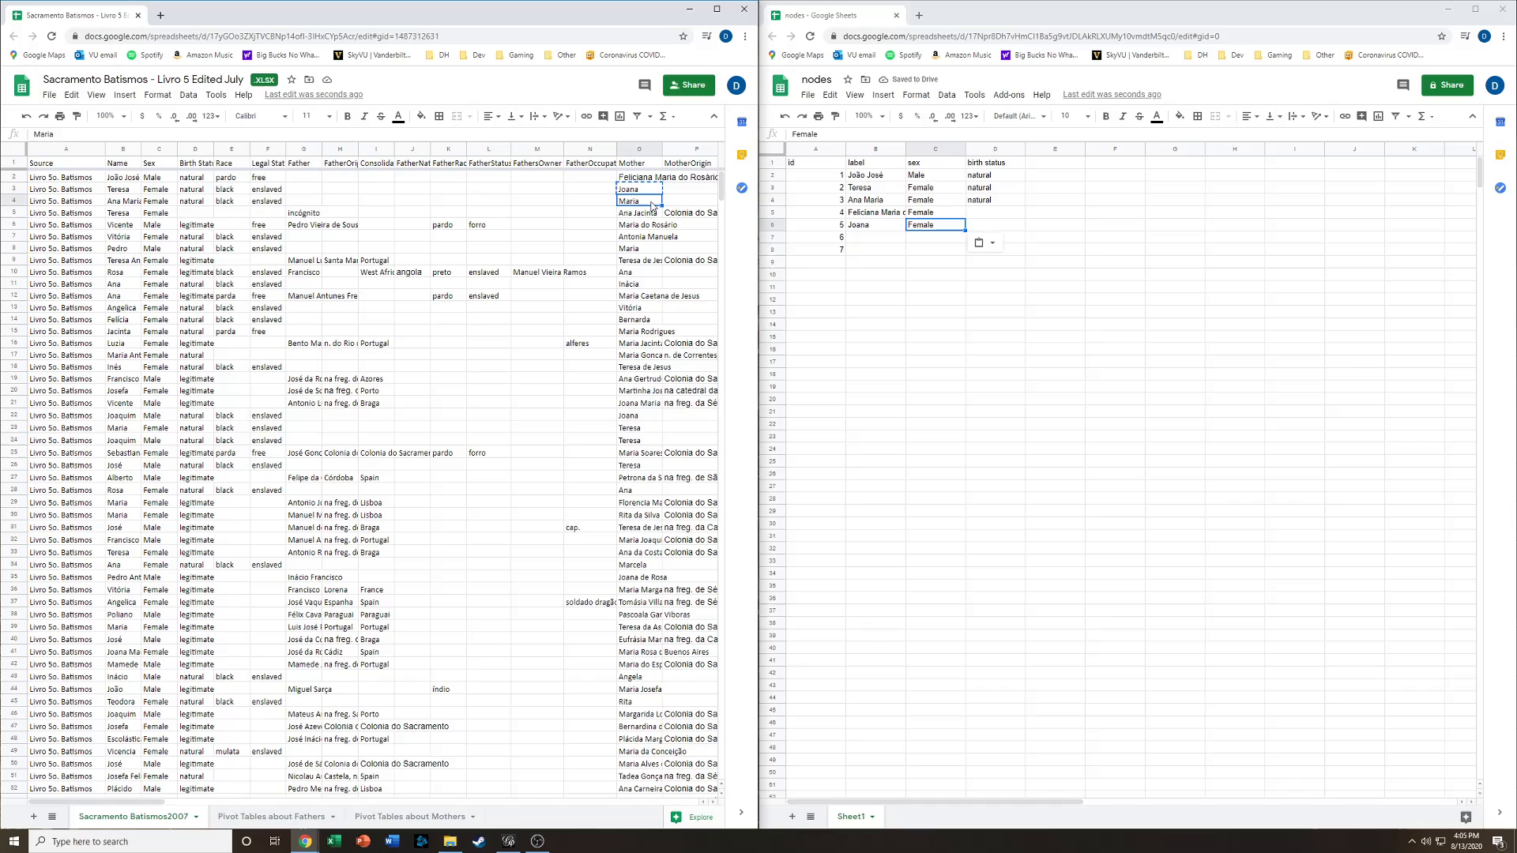
{"action": "key", "text": "ctrl+c"}
{"action": "left_click", "coordinate": [877, 240]}
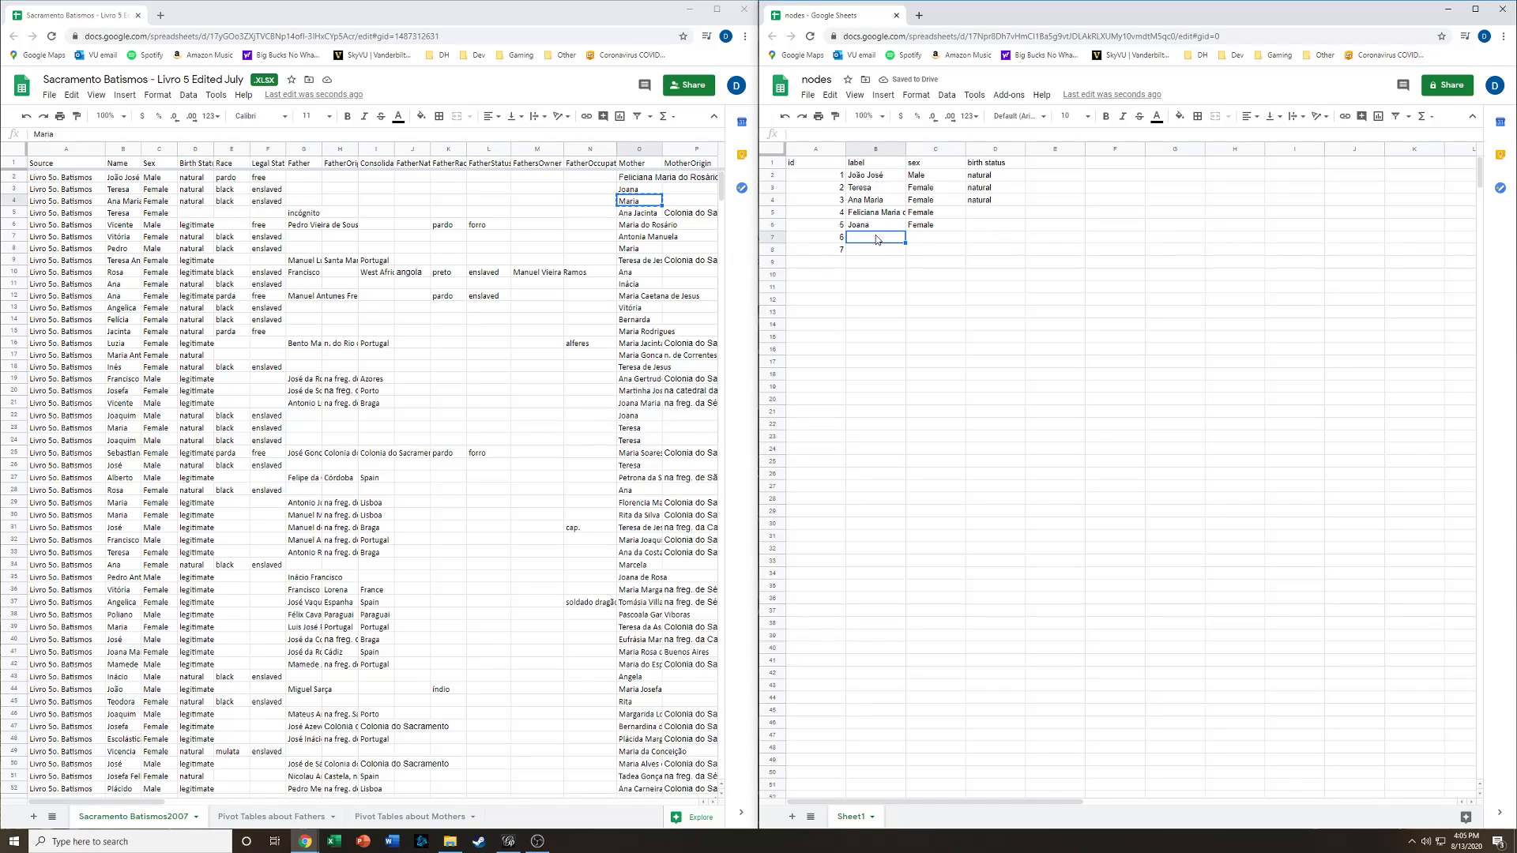
{"action": "key", "text": "ctrl+v"}
{"action": "left_click", "coordinate": [918, 231]}
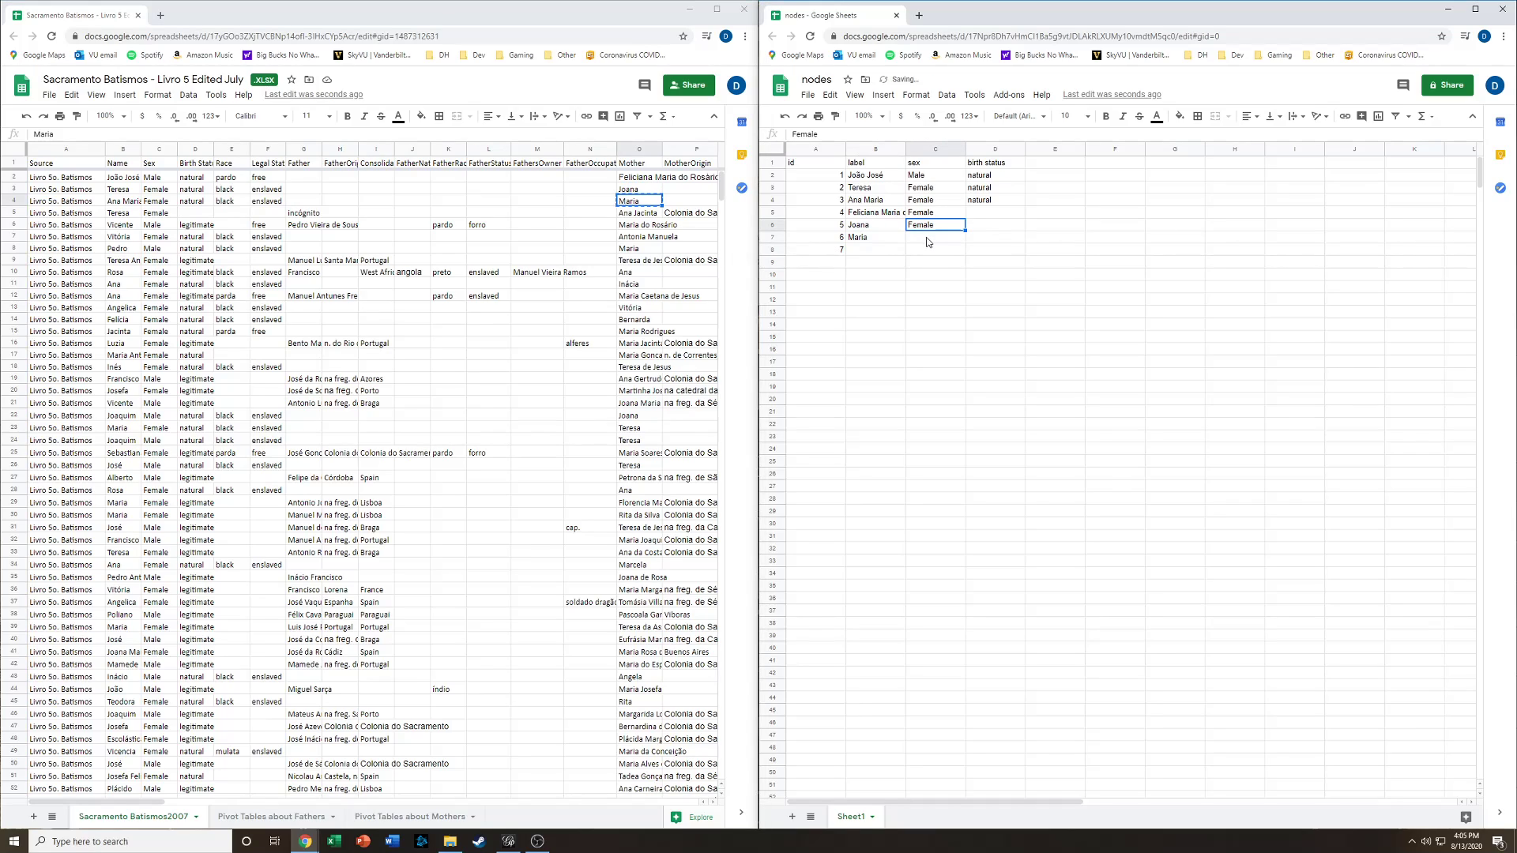
{"action": "key", "text": "ctrl+c"}
{"action": "left_click", "coordinate": [928, 240]}
{"action": "key", "text": "ctrl+v"}
- Delete the unused row holding id 7 from the nodes sheet
{"action": "left_click", "coordinate": [775, 250]}
{"action": "right_click", "coordinate": [774, 250]}
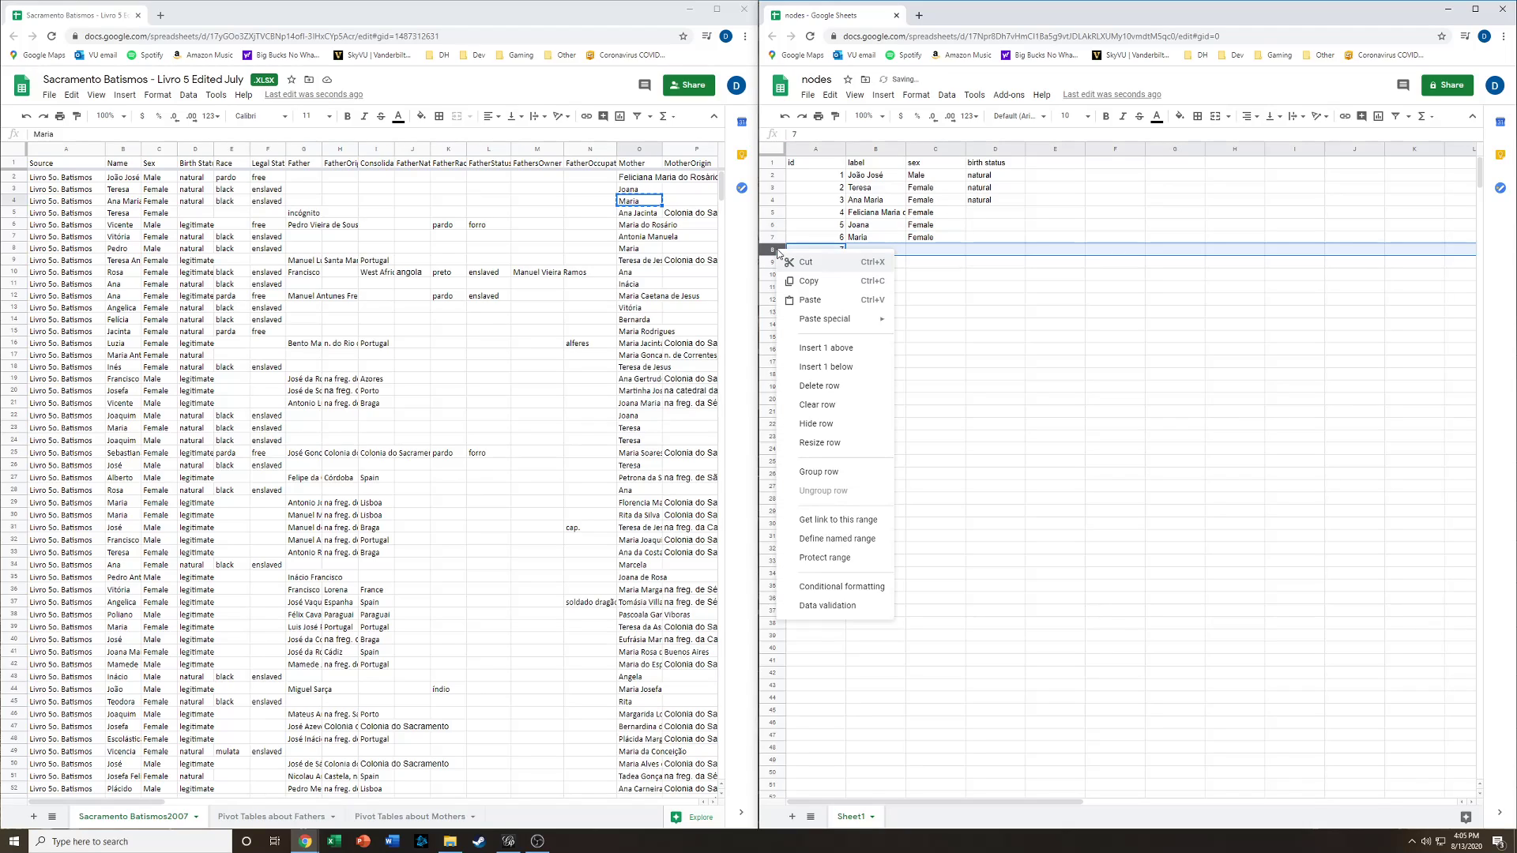
{"action": "left_click", "coordinate": [848, 385]}
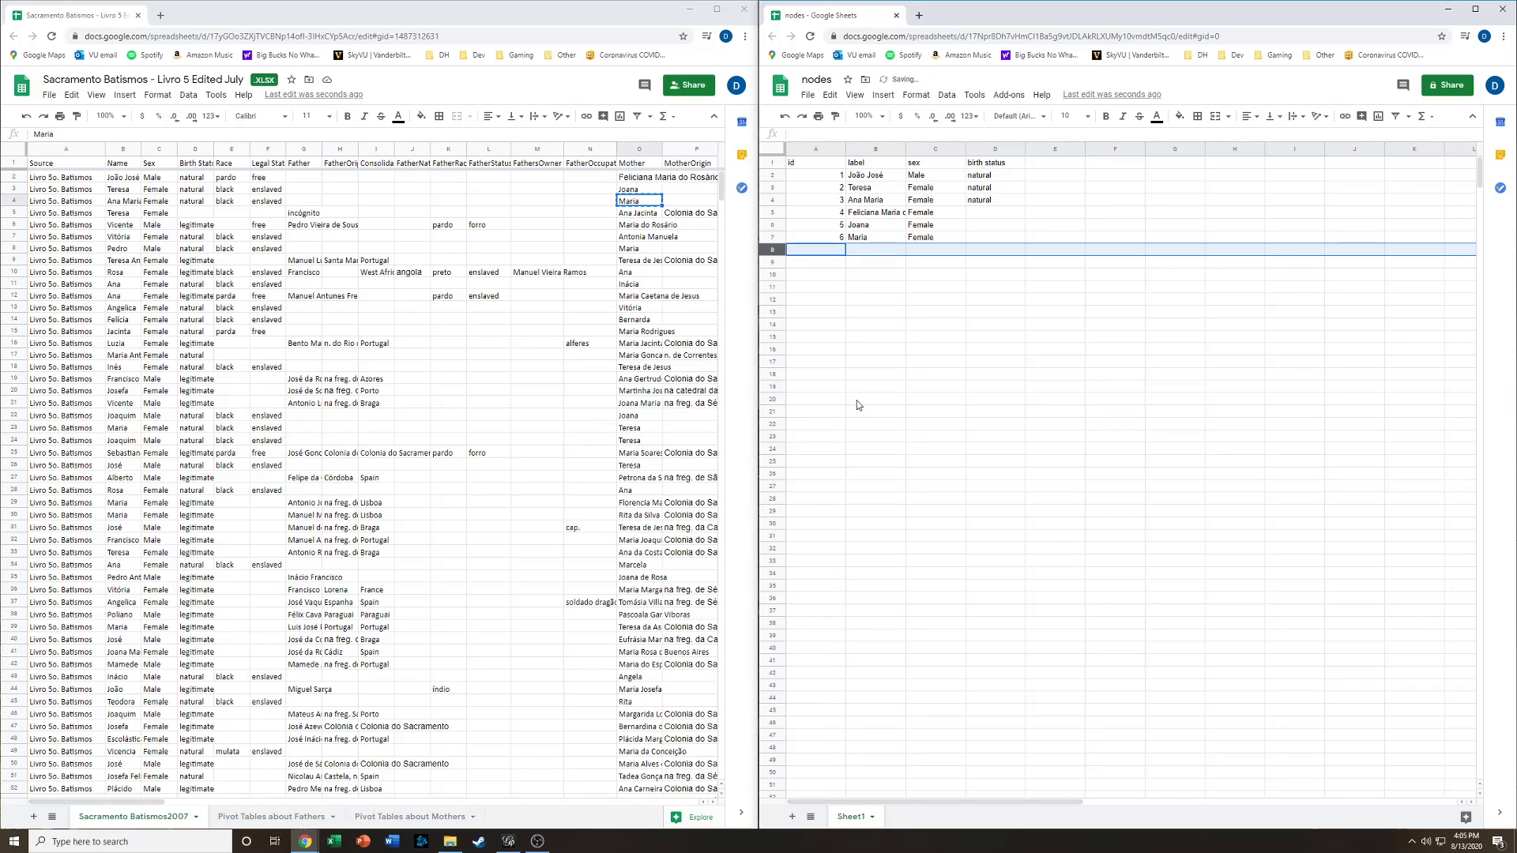
{"action": "left_click", "coordinate": [819, 263]}
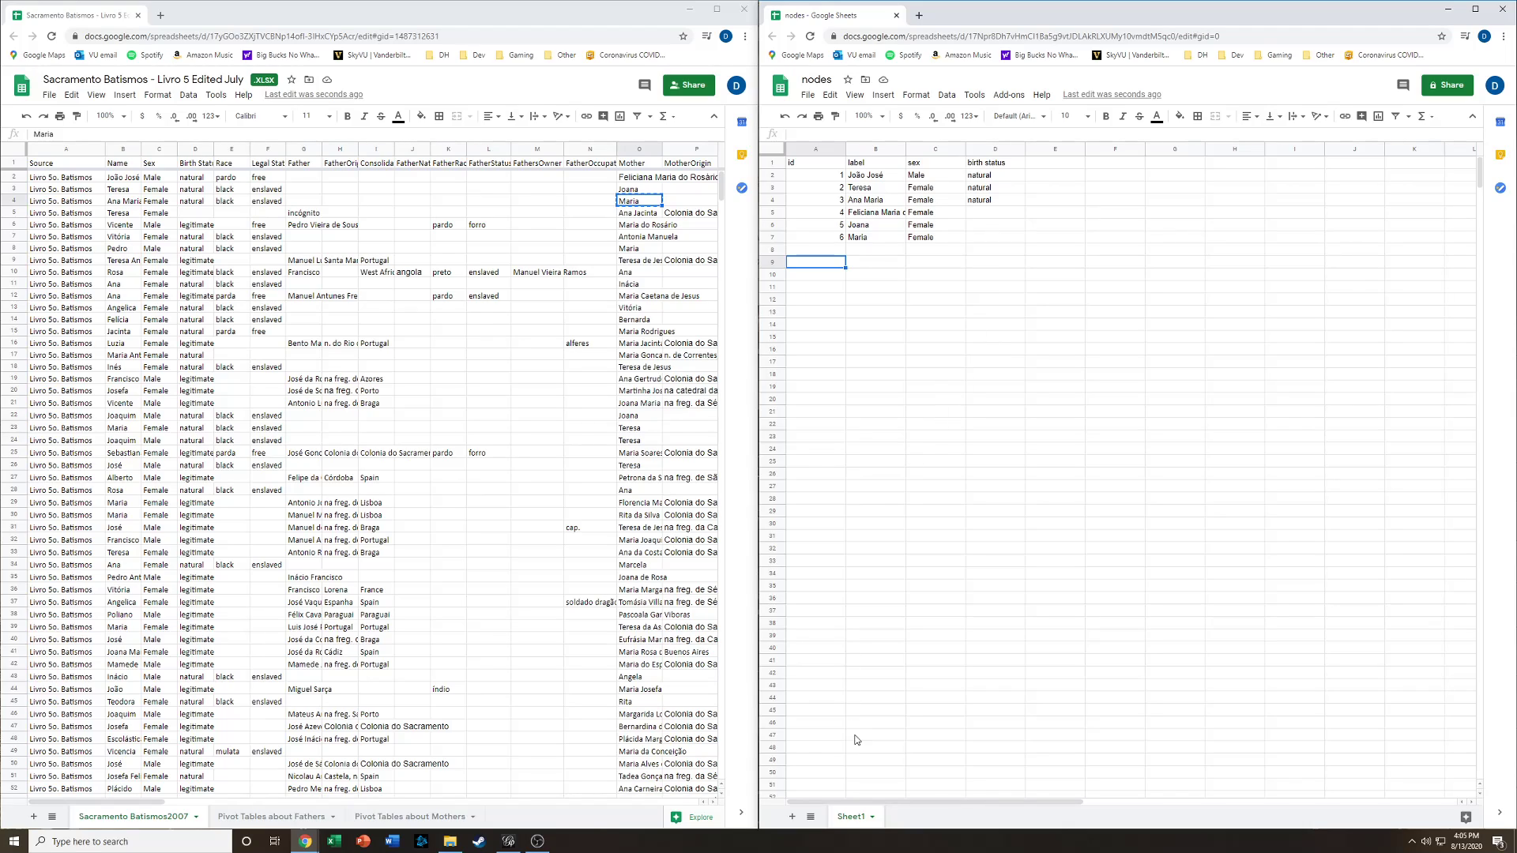
- Rename the sheet to nodes
{"action": "left_click", "coordinate": [872, 817]}
{"action": "left_click", "coordinate": [864, 674]}
{"action": "type", "text": "nodes"}
{"action": "key", "text": "Return"}
- Add a new sheet and name it edges
{"action": "left_click", "coordinate": [792, 816]}
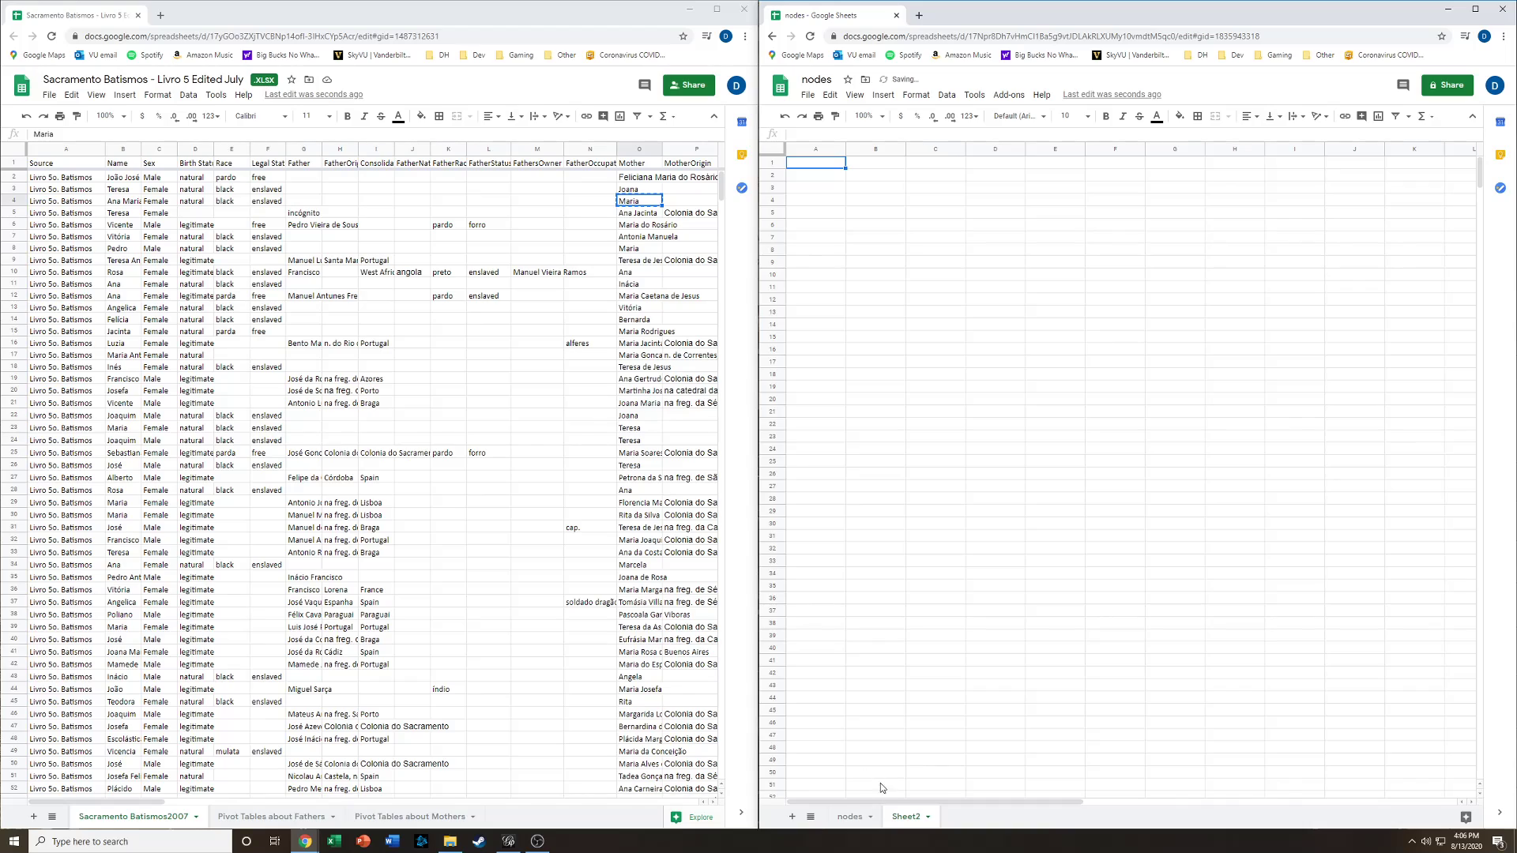
{"action": "left_click", "coordinate": [928, 817]}
{"action": "left_click", "coordinate": [905, 674]}
{"action": "type", "text": "edges"}
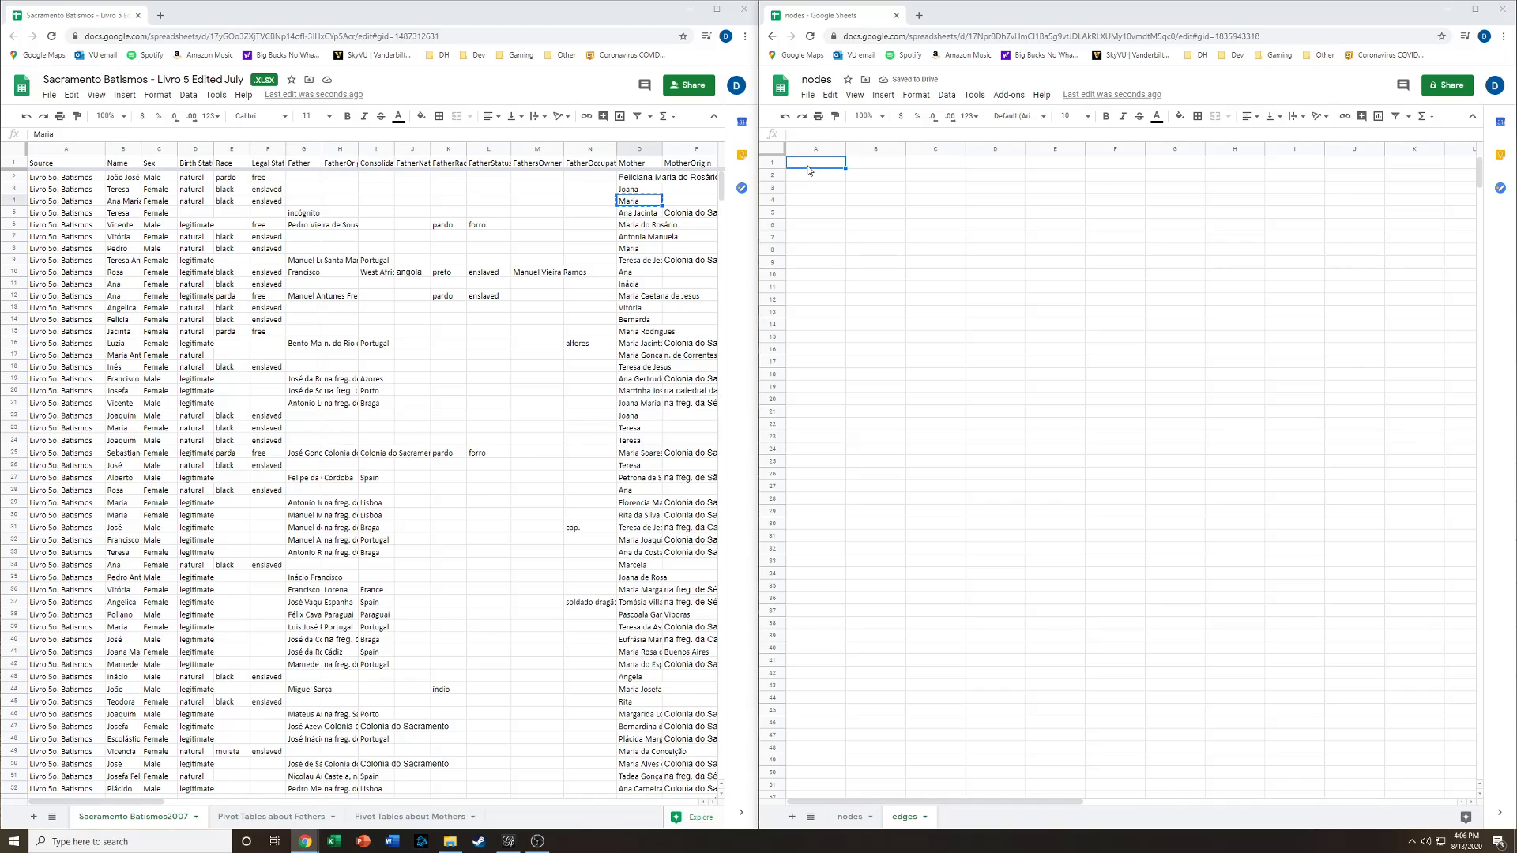
- Enter the column headers source and target in the edges sheet
{"action": "left_click", "coordinate": [810, 167]}
{"action": "type", "text": "s"}
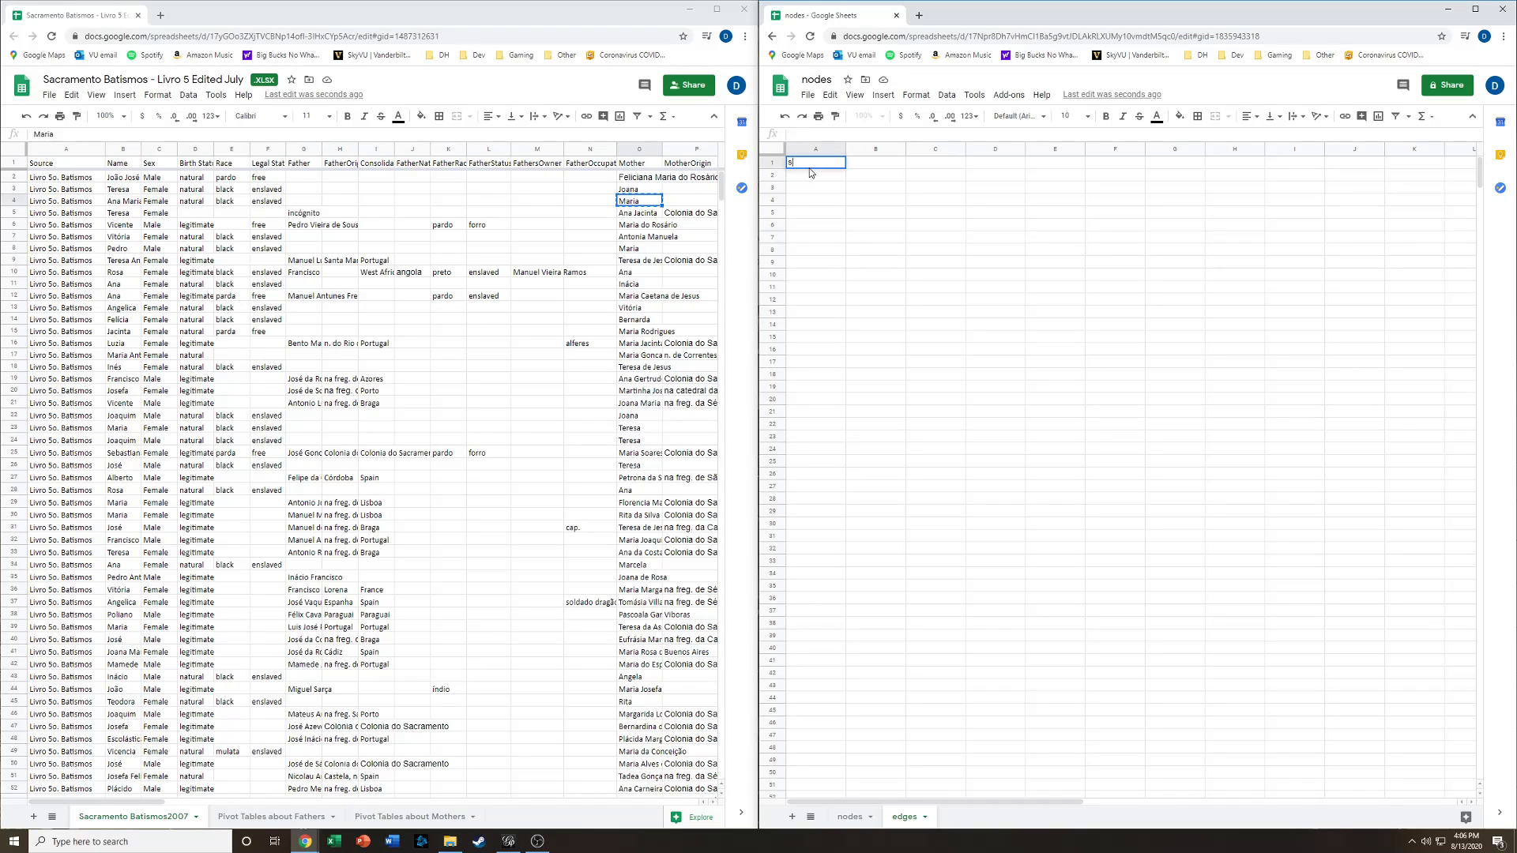
{"action": "type", "text": "ource"}
{"action": "key", "text": "Tab"}
{"action": "type", "text": "target"}
{"action": "key", "text": "Return"}
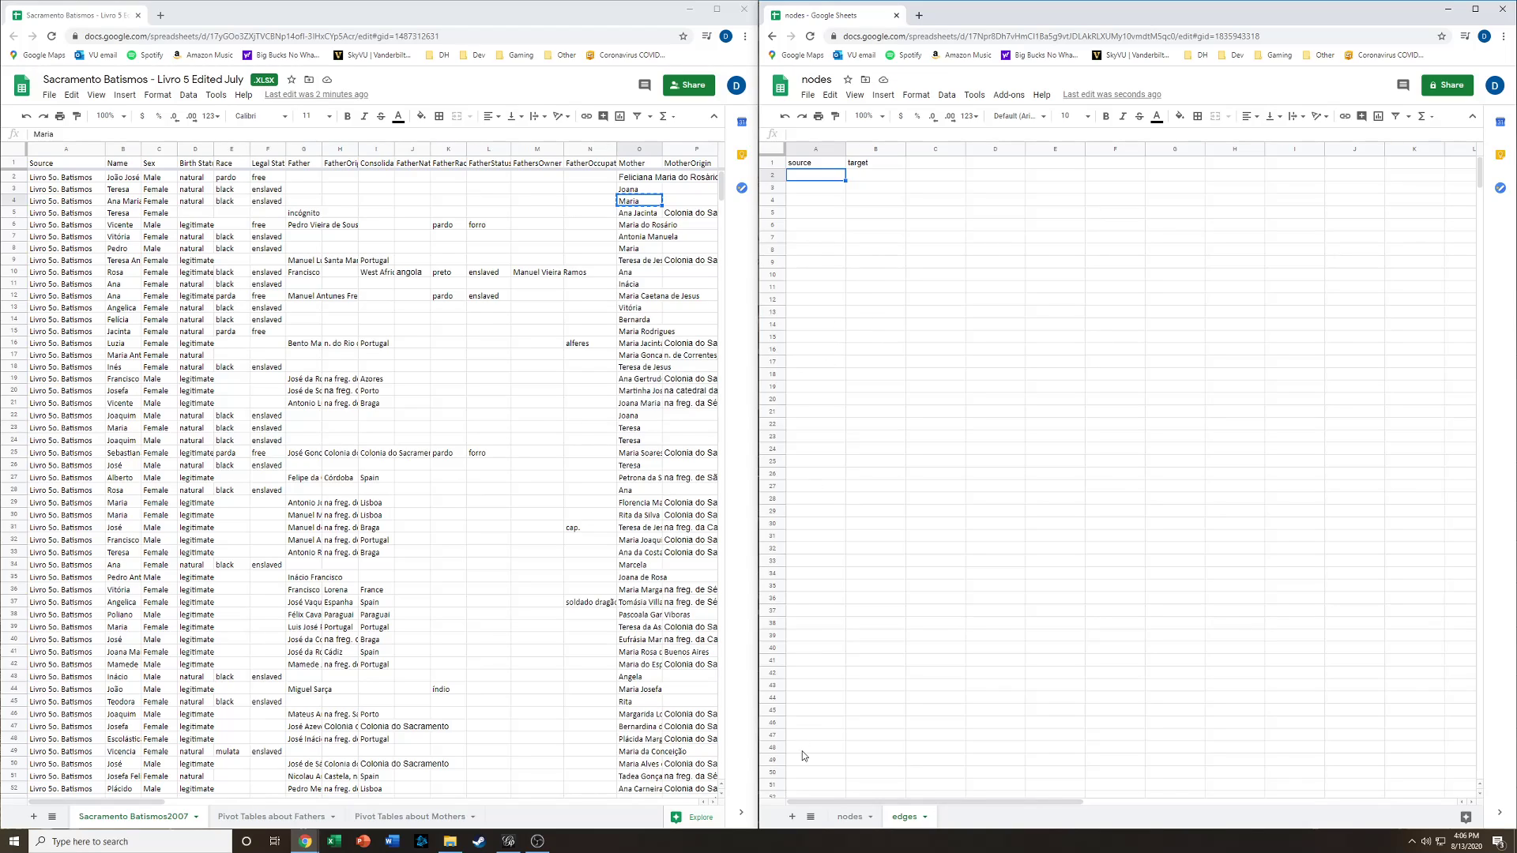
- Review the ids listed in the nodes sheet
{"action": "left_click", "coordinate": [844, 816]}
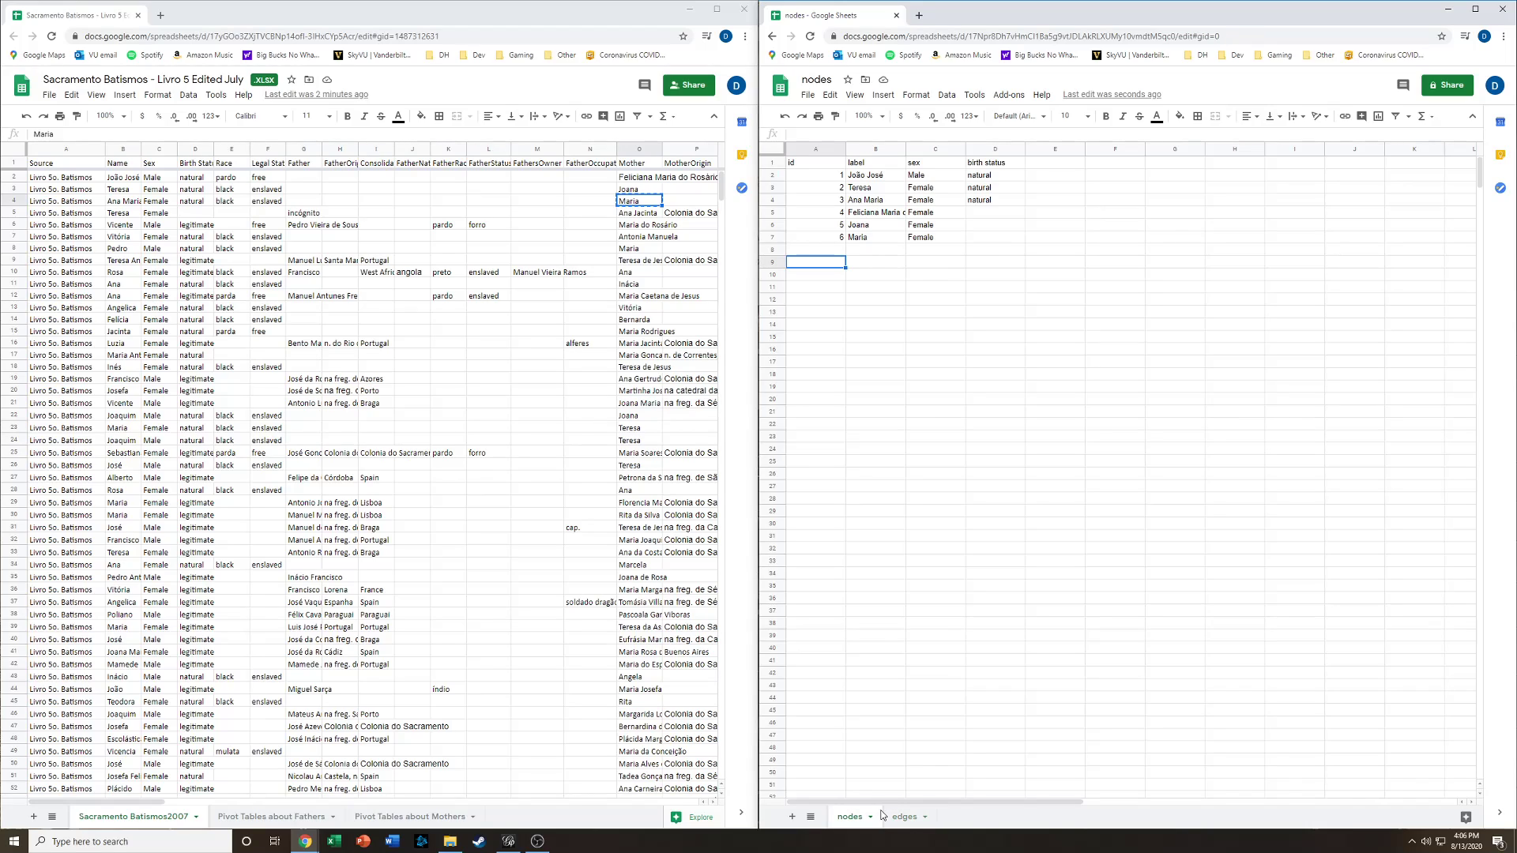
{"action": "left_click", "coordinate": [809, 150]}
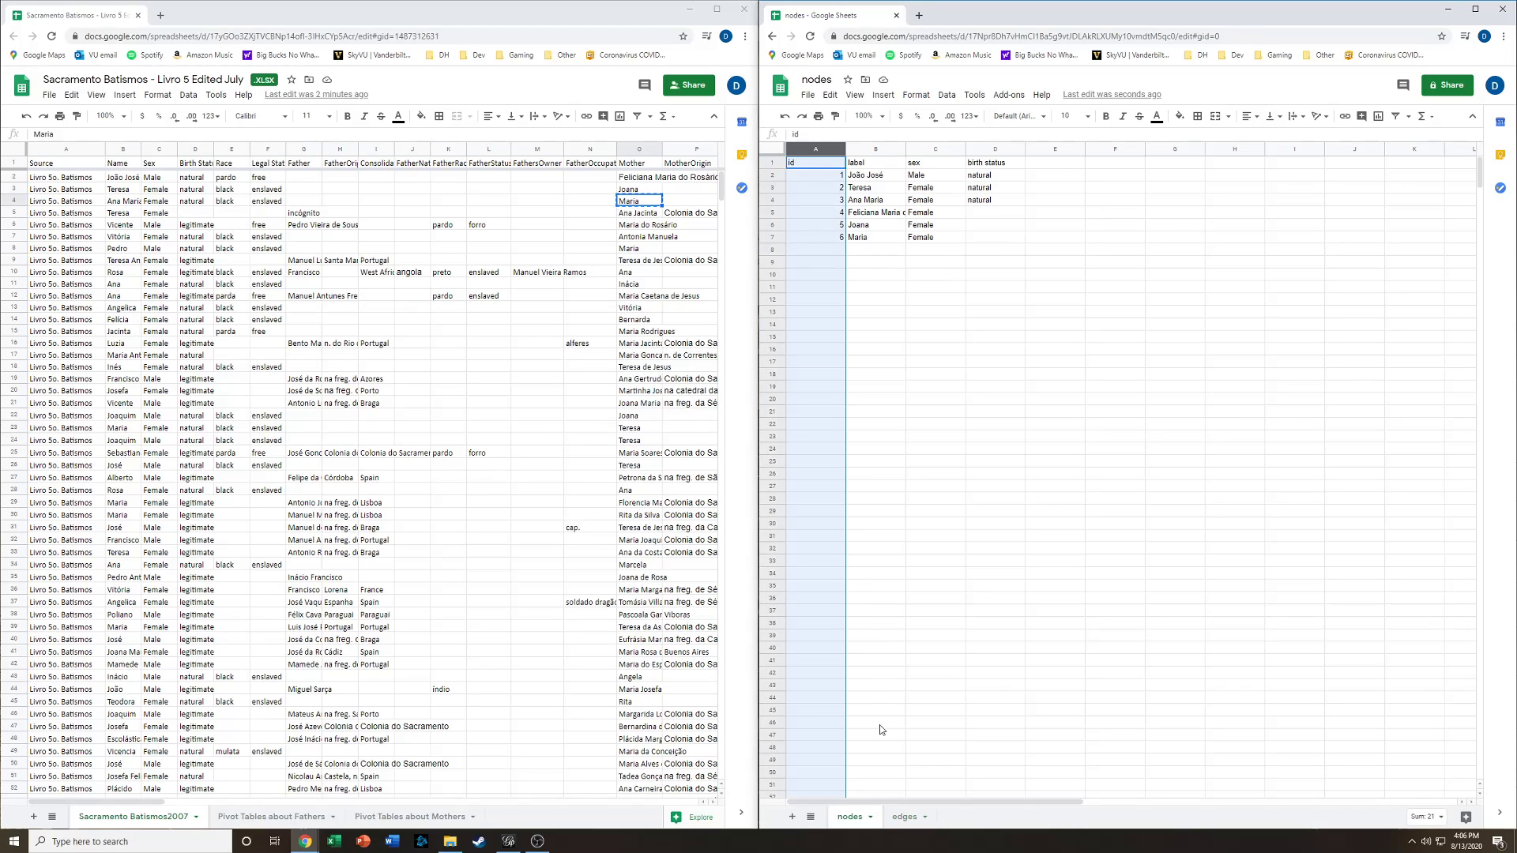
{"action": "left_click", "coordinate": [905, 816]}
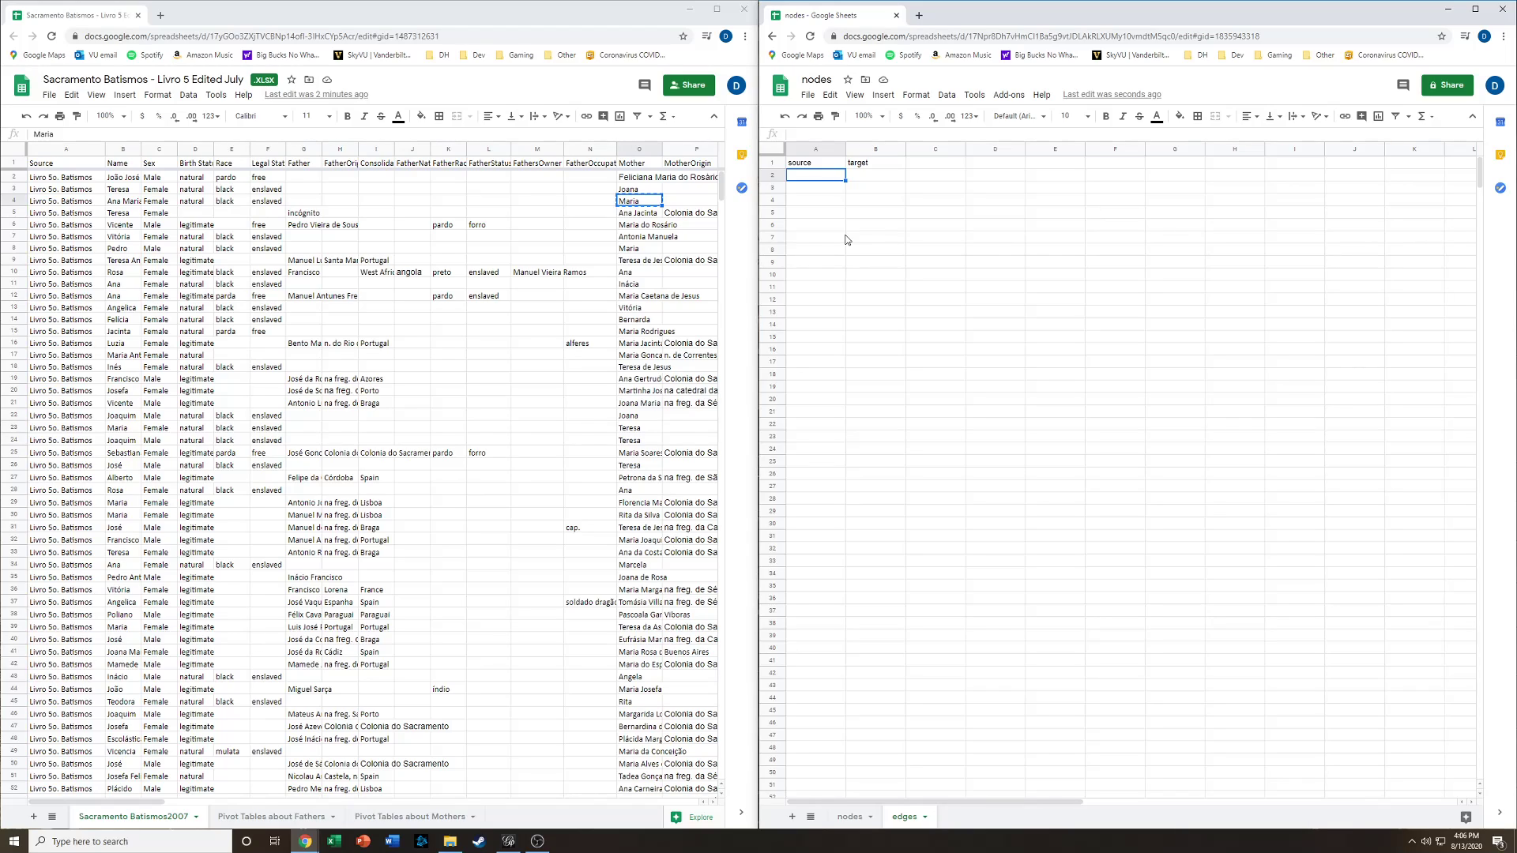
- Add the headers type and att in the next two columns of the edges sheet
{"action": "left_click", "coordinate": [868, 179]}
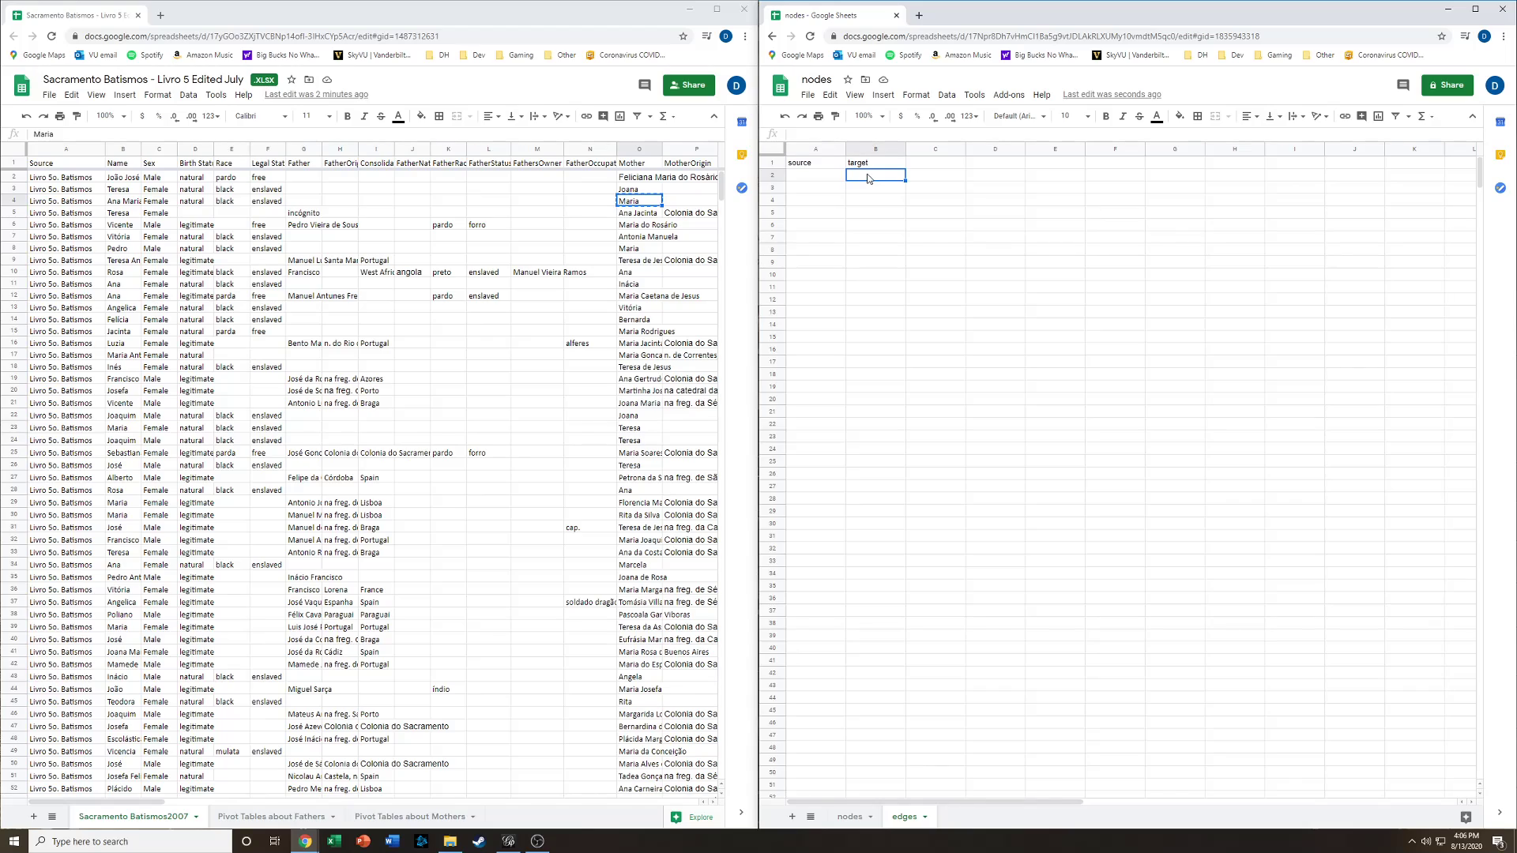
{"action": "left_click", "coordinate": [925, 165]}
{"action": "type", "text": "type"}
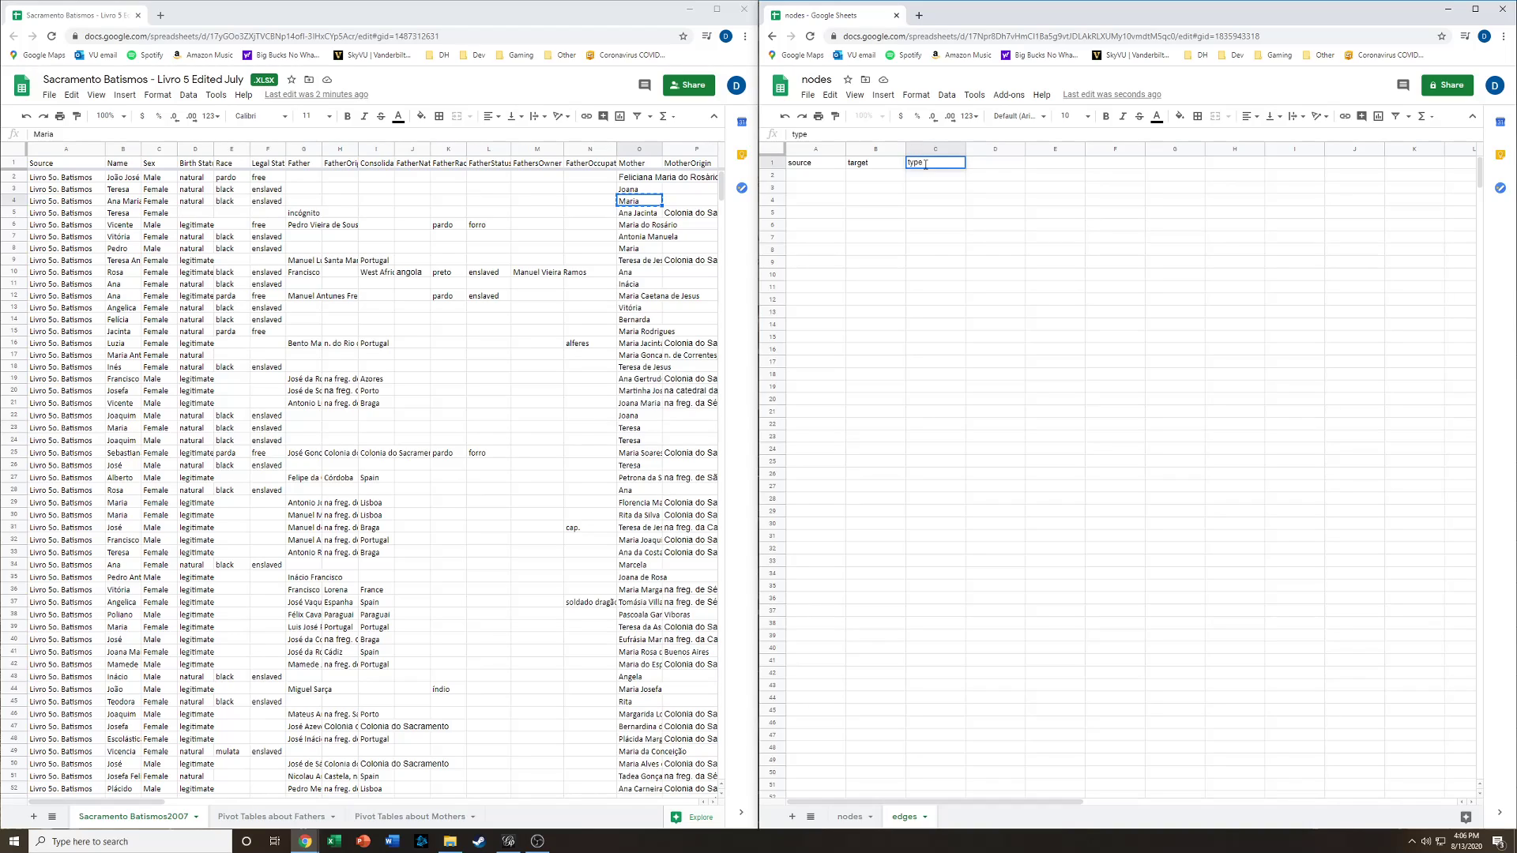
{"action": "key", "text": "Return"}
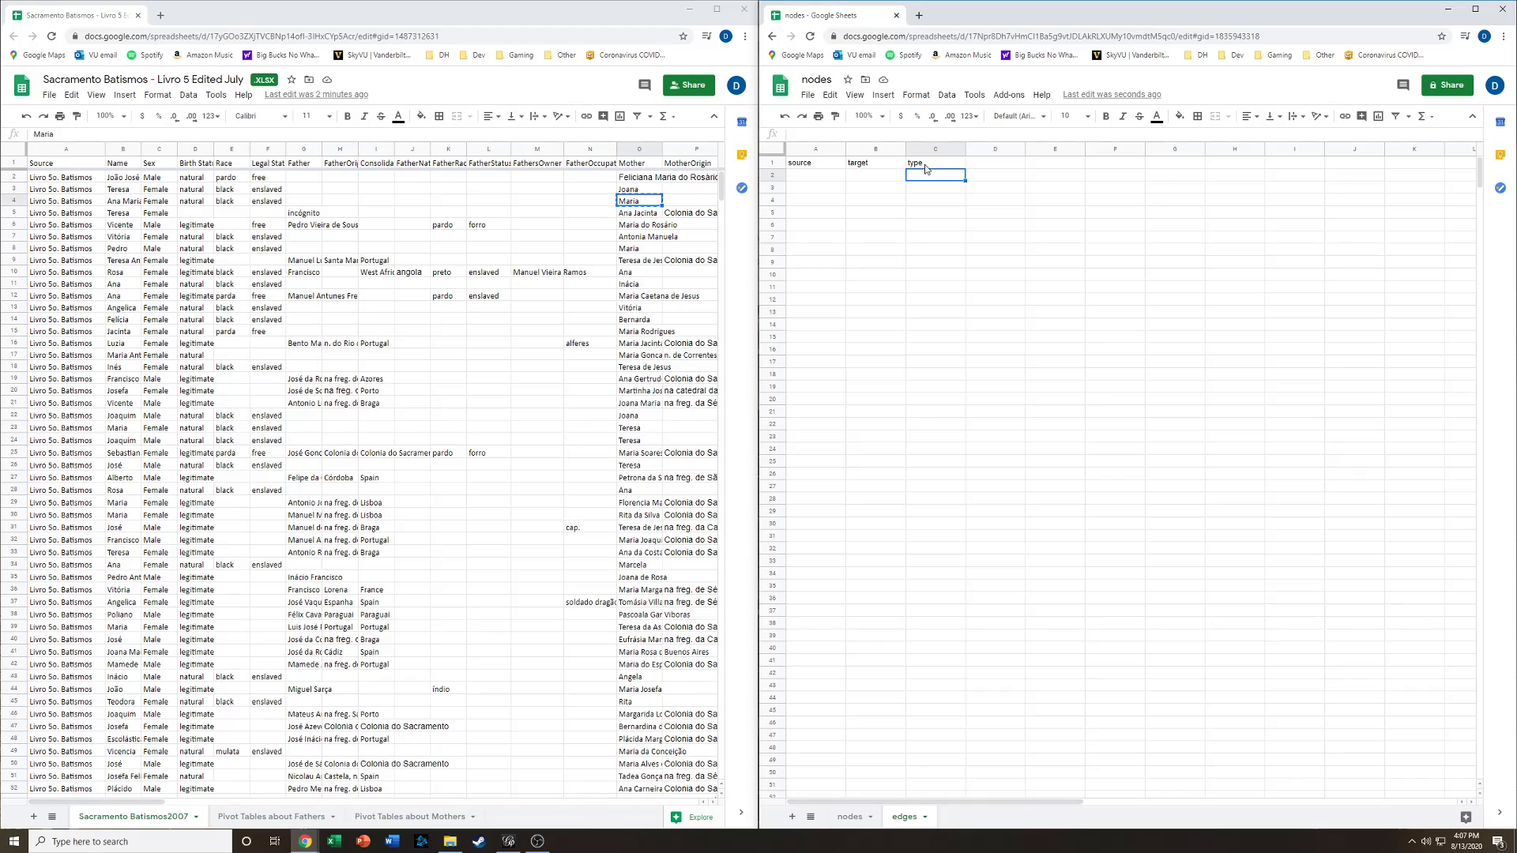
{"action": "key", "text": "Right"}
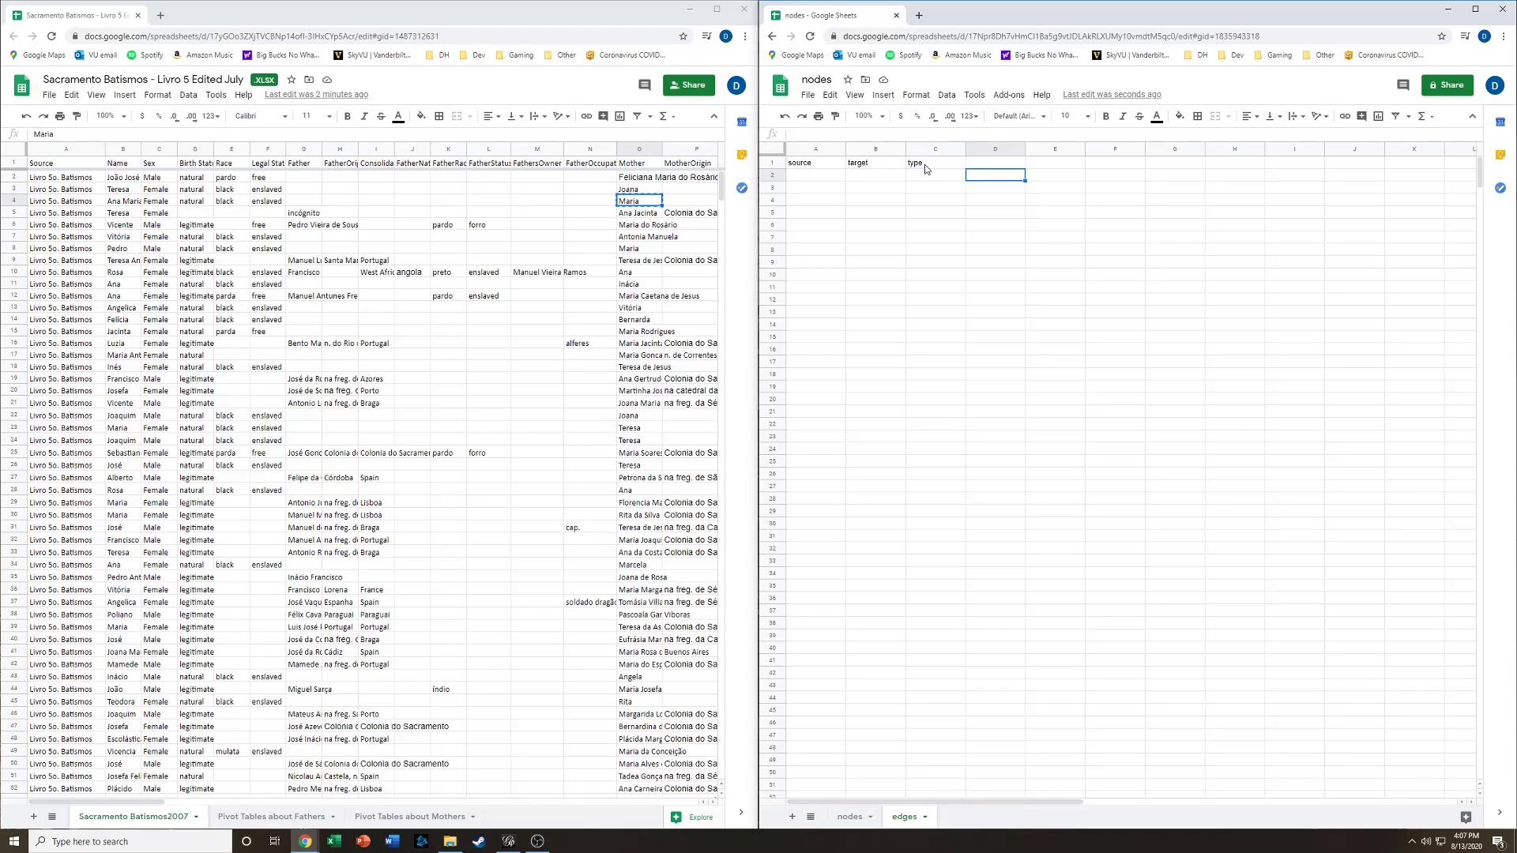
{"action": "key", "text": "Up"}
{"action": "type", "text": "a"}
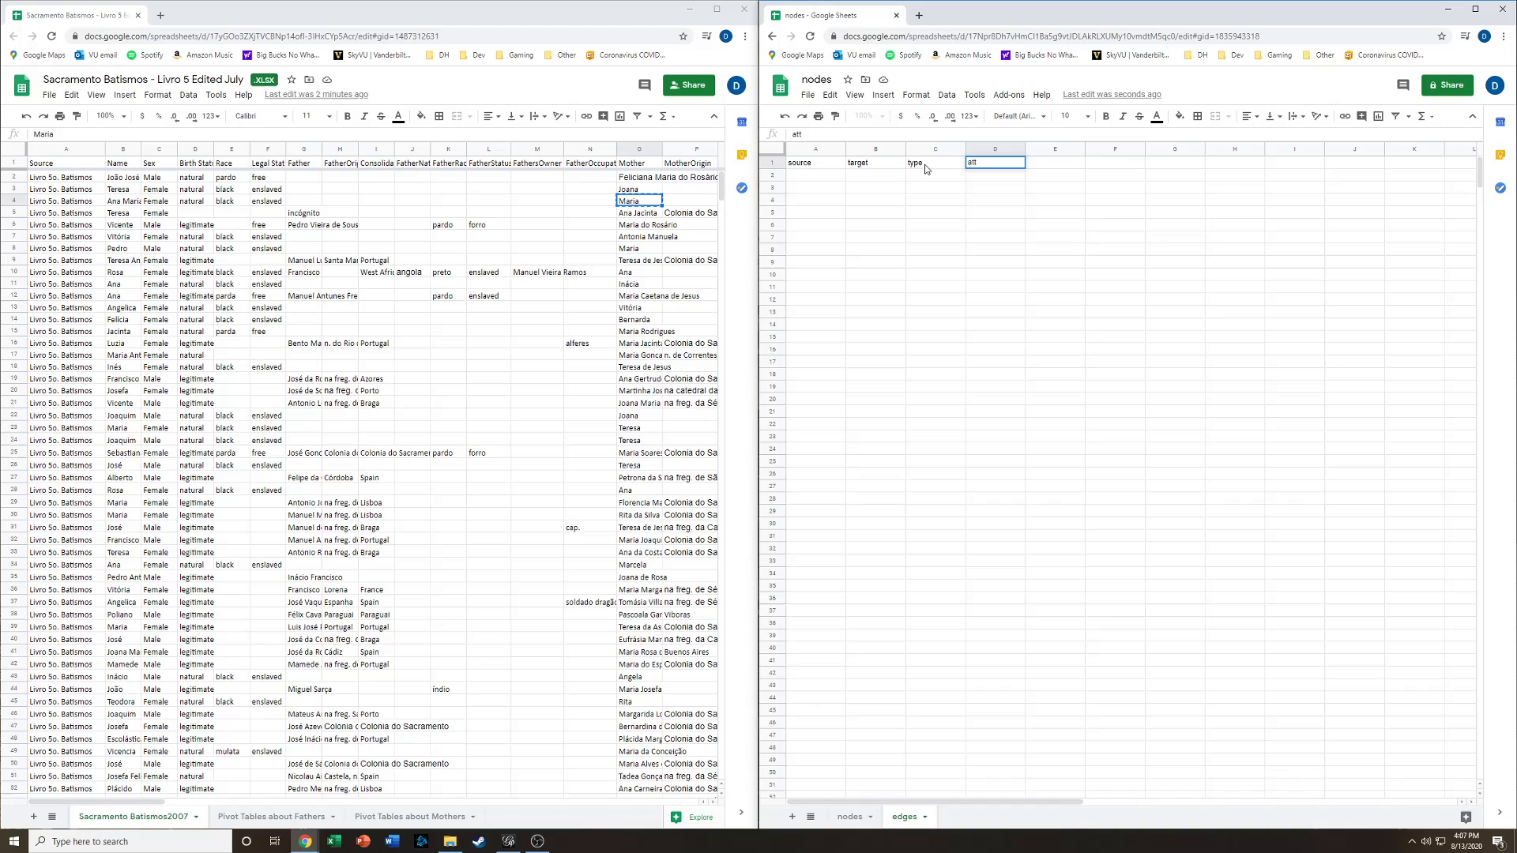
{"action": "key", "text": "Return"}
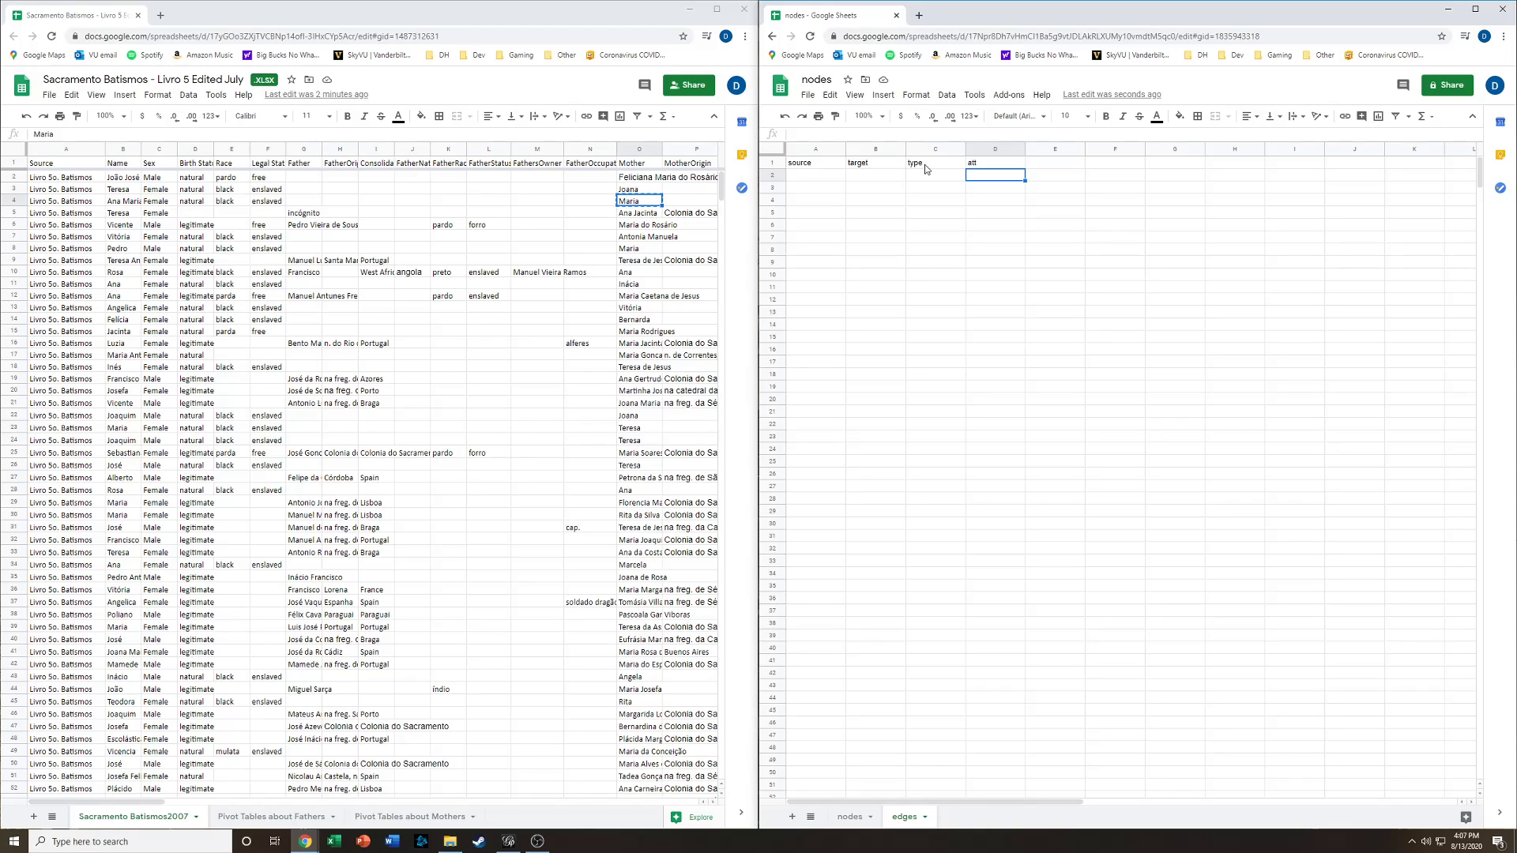
- Enter the source ids 4, 5 and 6 down the source column of the edges sheet
{"action": "key", "text": "Left"}
{"action": "key", "text": "Left"}
{"action": "key", "text": "Left"}
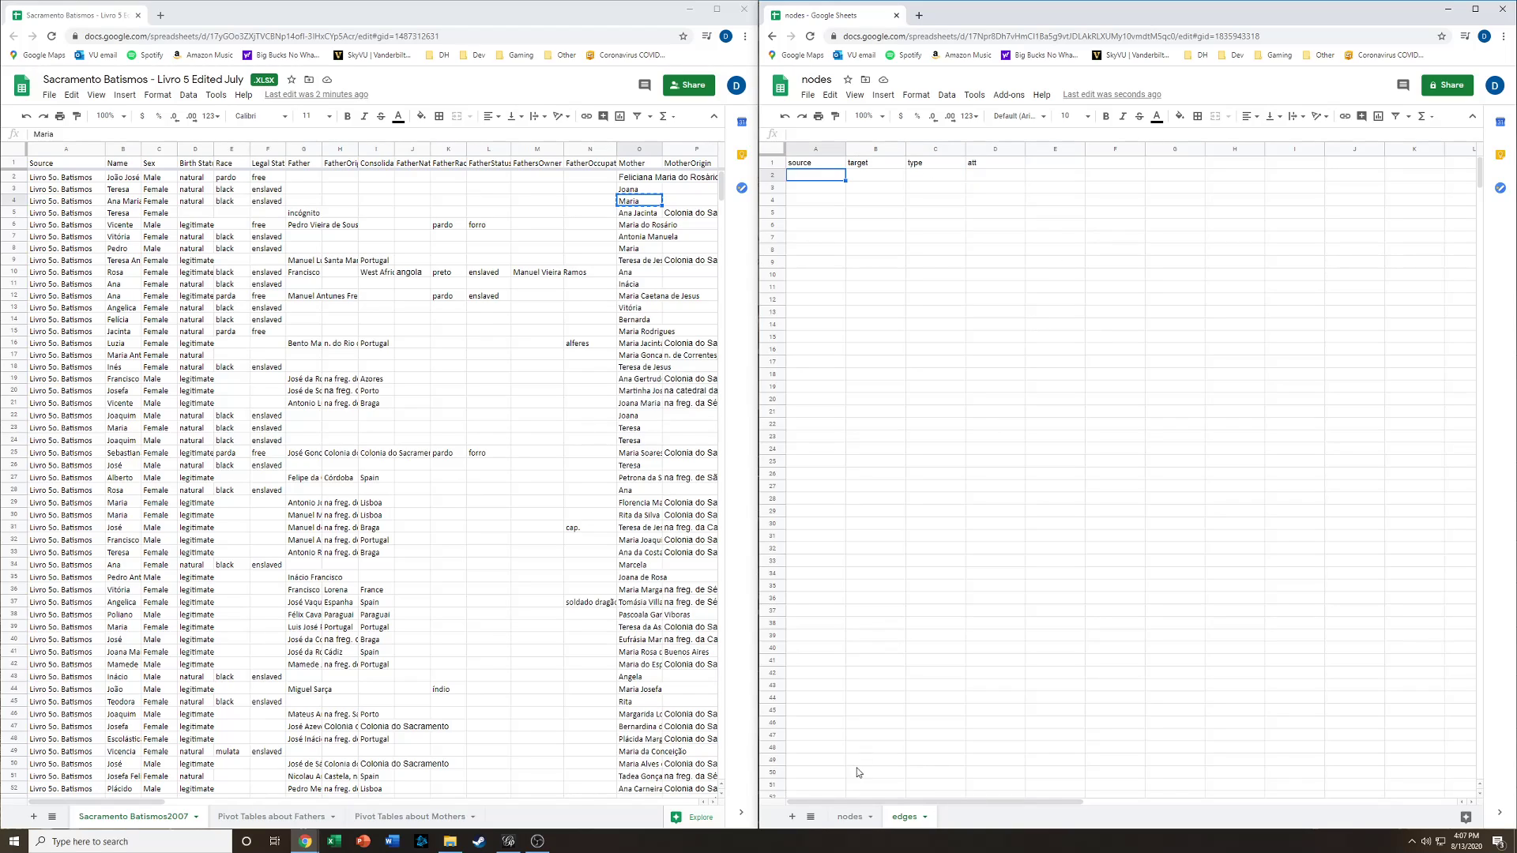
{"action": "left_click", "coordinate": [846, 816]}
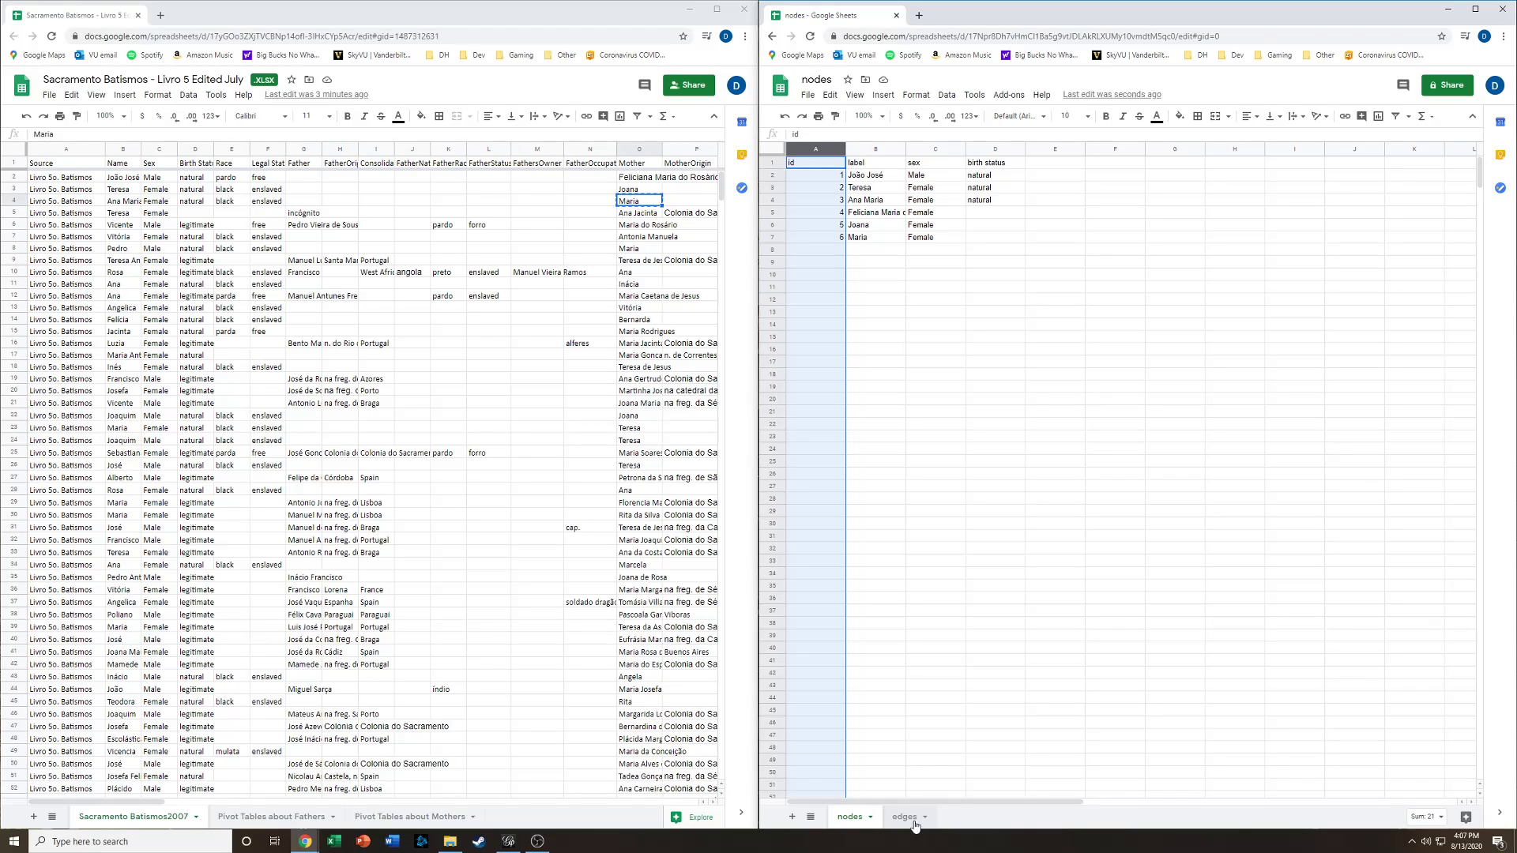
{"action": "left_click", "coordinate": [907, 817]}
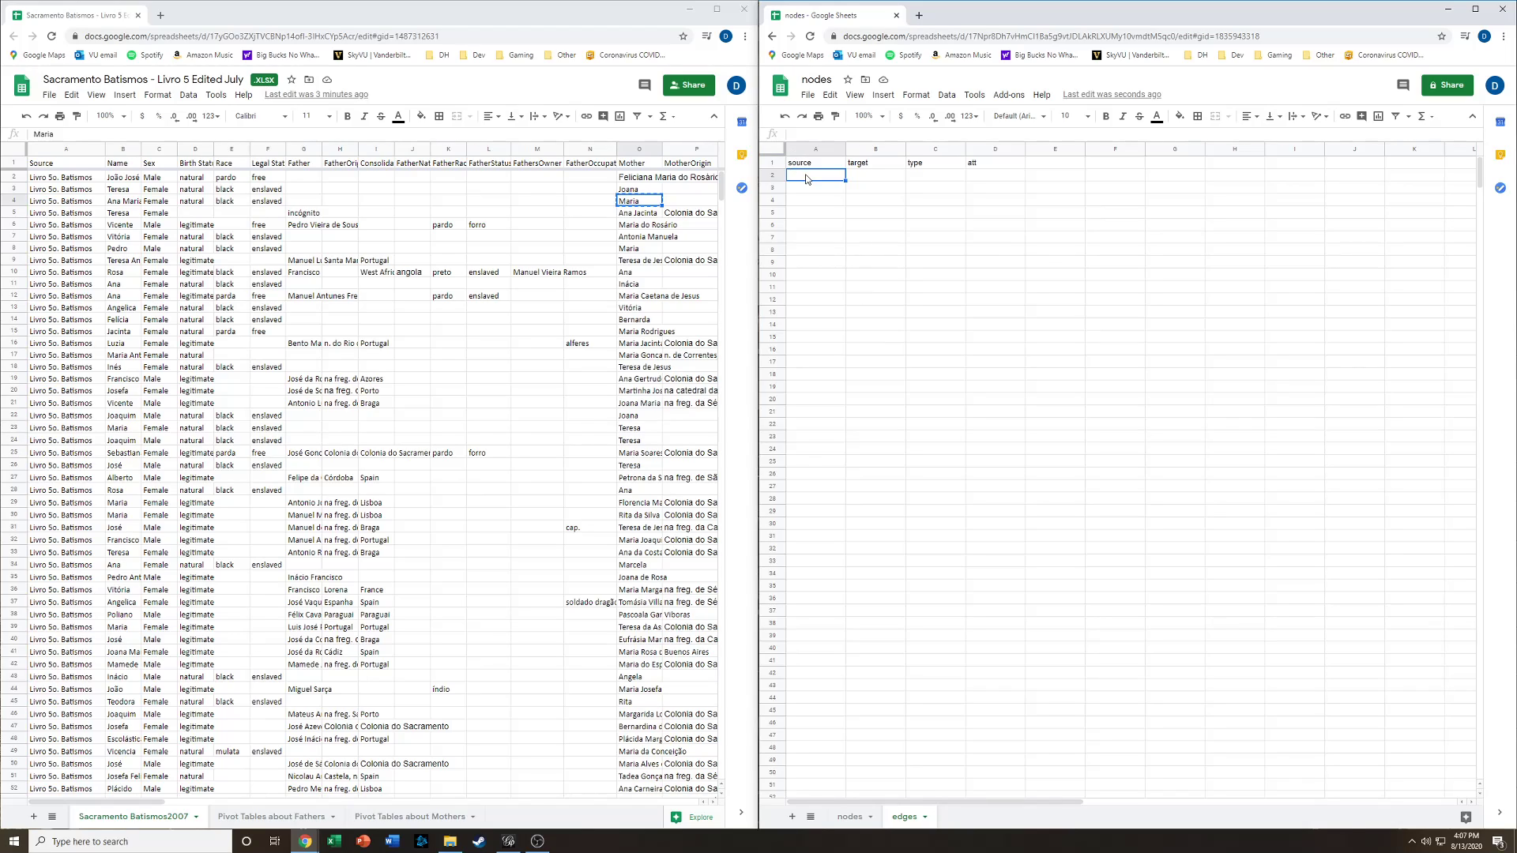
{"action": "type", "text": "4"}
{"action": "key", "text": "Return"}
{"action": "type", "text": "5"}
{"action": "key", "text": "Return"}
{"action": "type", "text": "6"}
{"action": "key", "text": "Return"}
{"action": "left_click", "coordinate": [878, 177]}
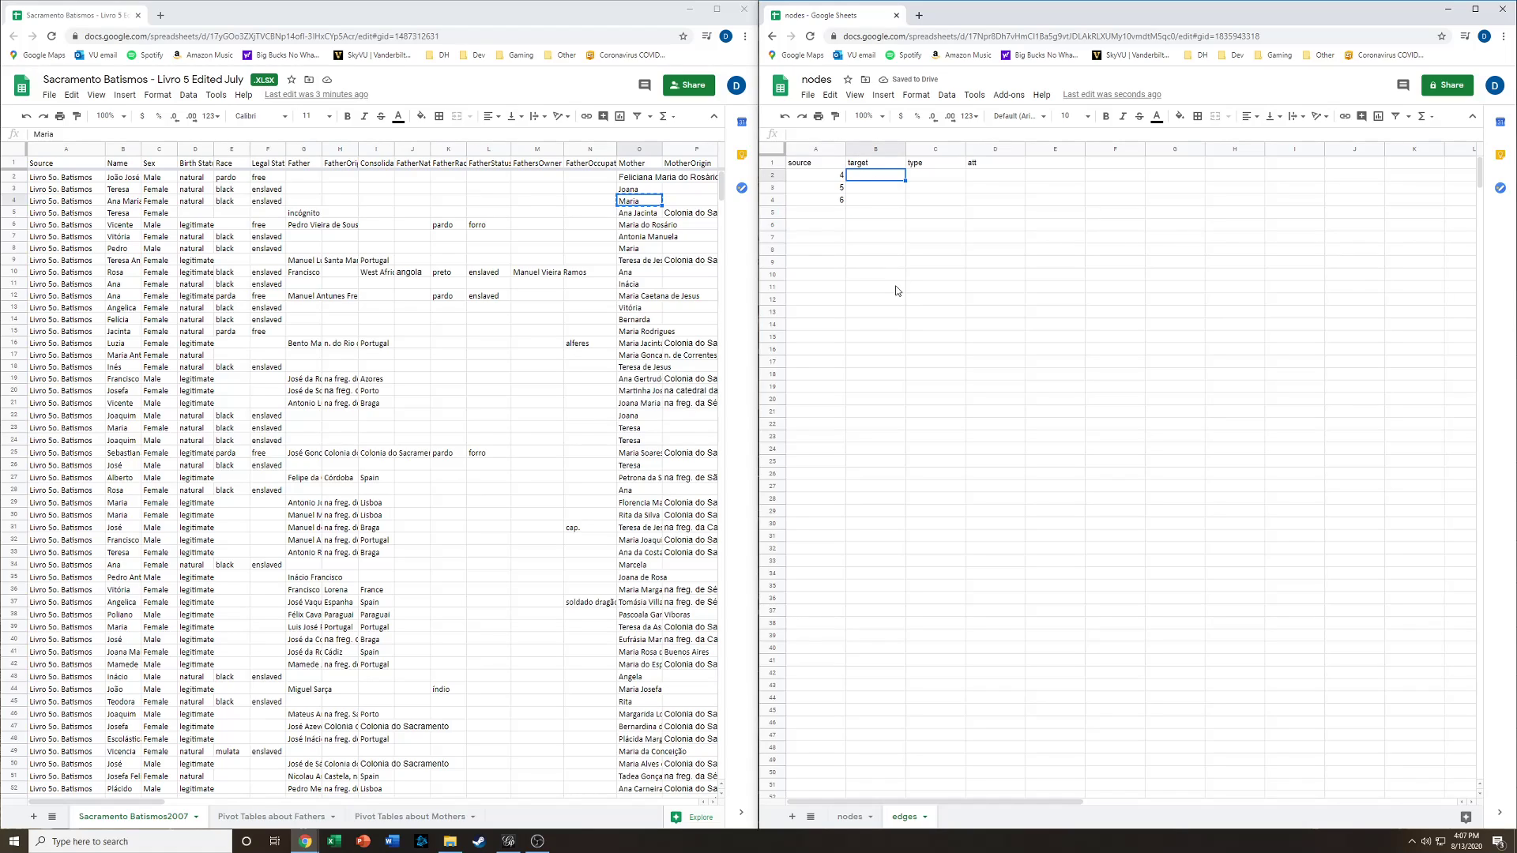
- Enter the target ids 1, 2 and 3 down the target column of the edges sheet
{"action": "type", "text": "1"}
{"action": "key", "text": "Return"}
{"action": "type", "text": "2"}
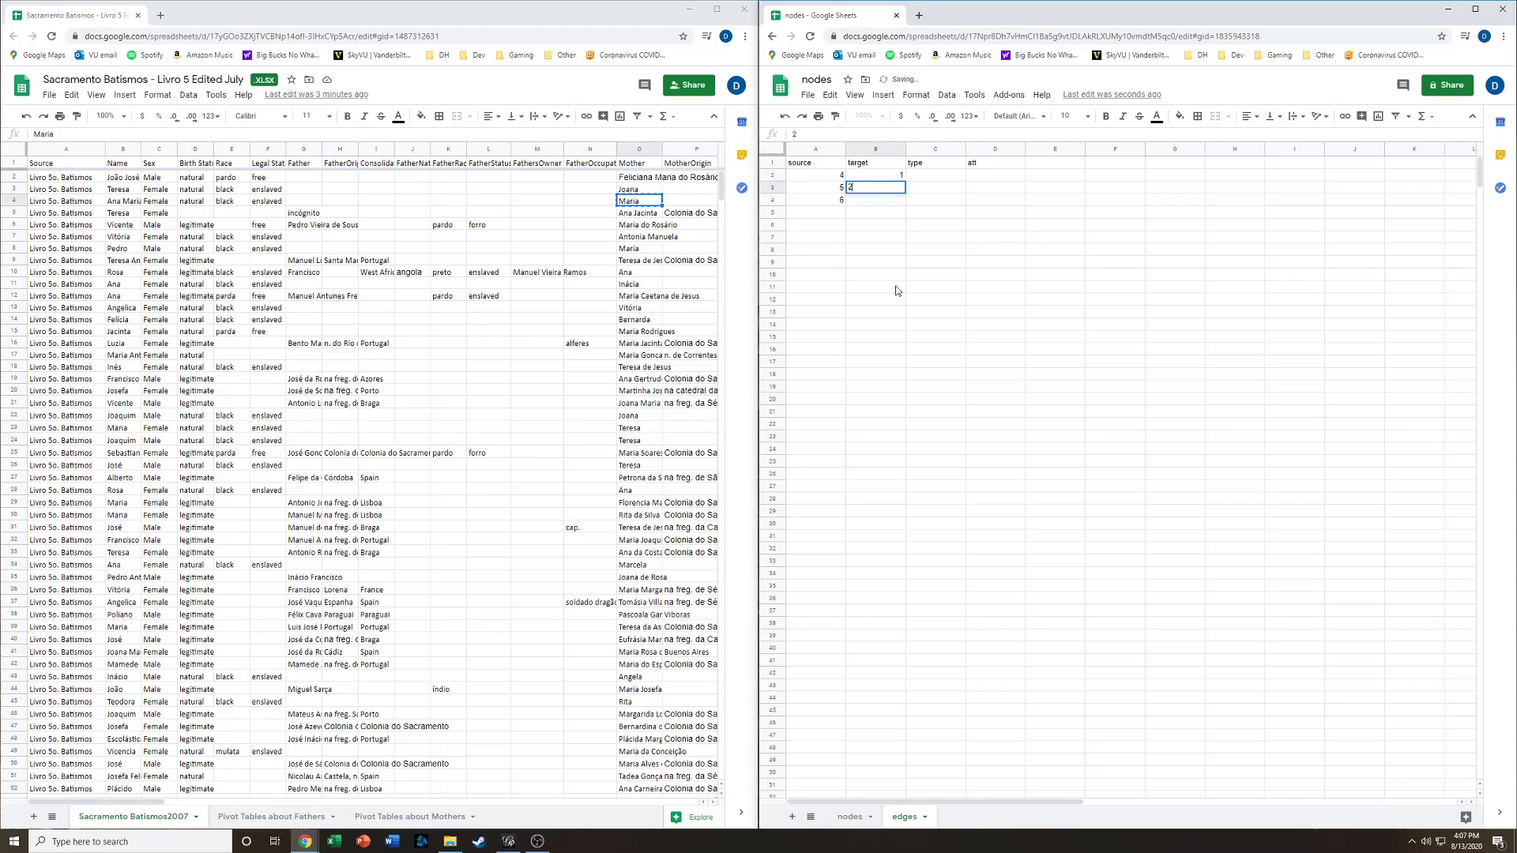
{"action": "key", "text": "Return"}
{"action": "type", "text": "3"}
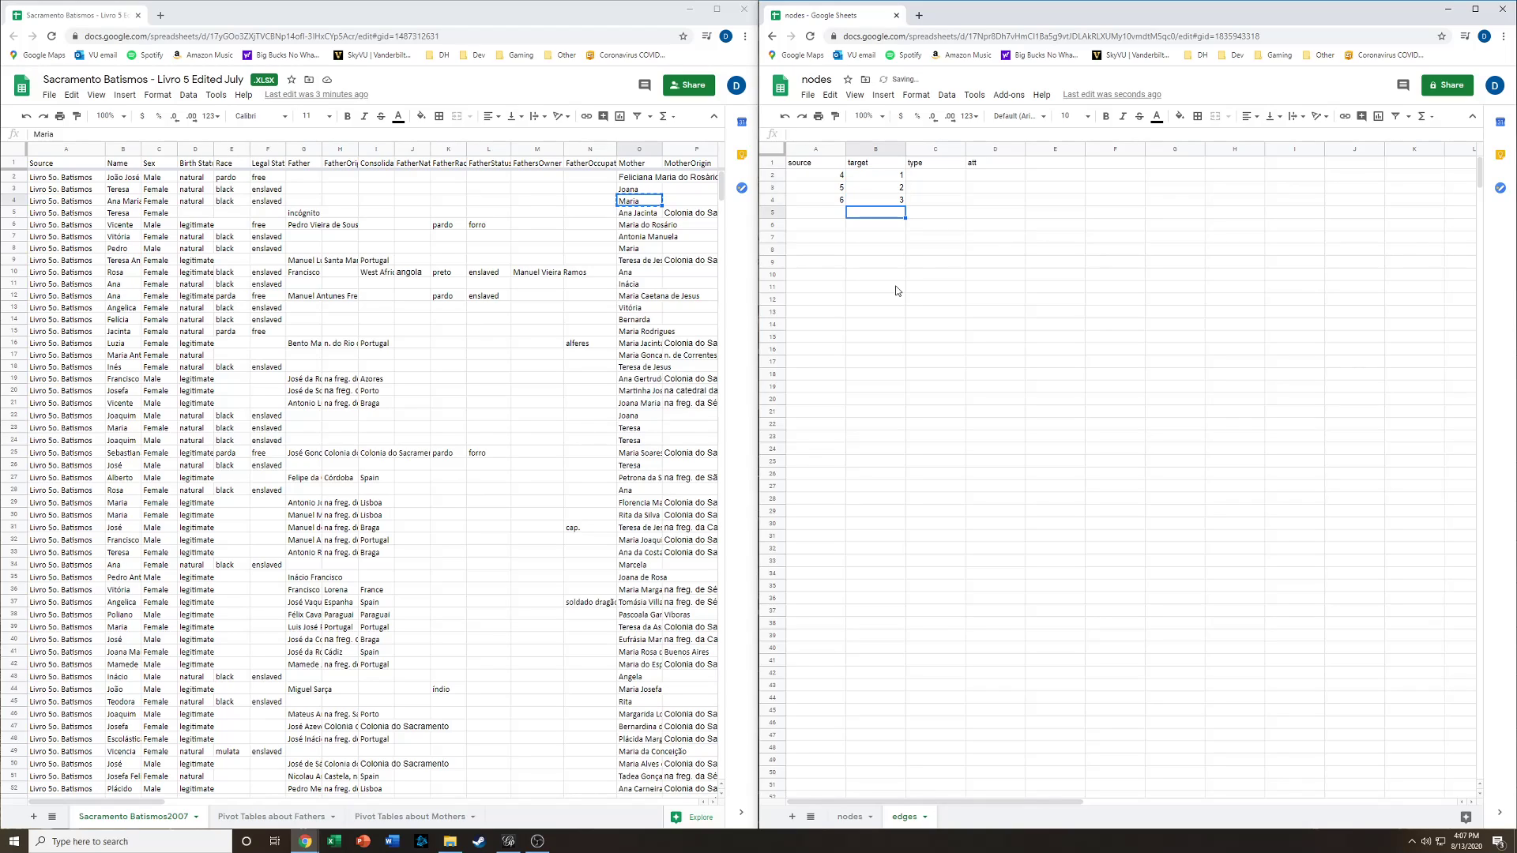
- Fill the type column with directed for all three edges
{"action": "key", "text": "Tab"}
{"action": "key", "text": "Up"}
{"action": "key", "text": "Up"}
{"action": "type", "text": "d"}
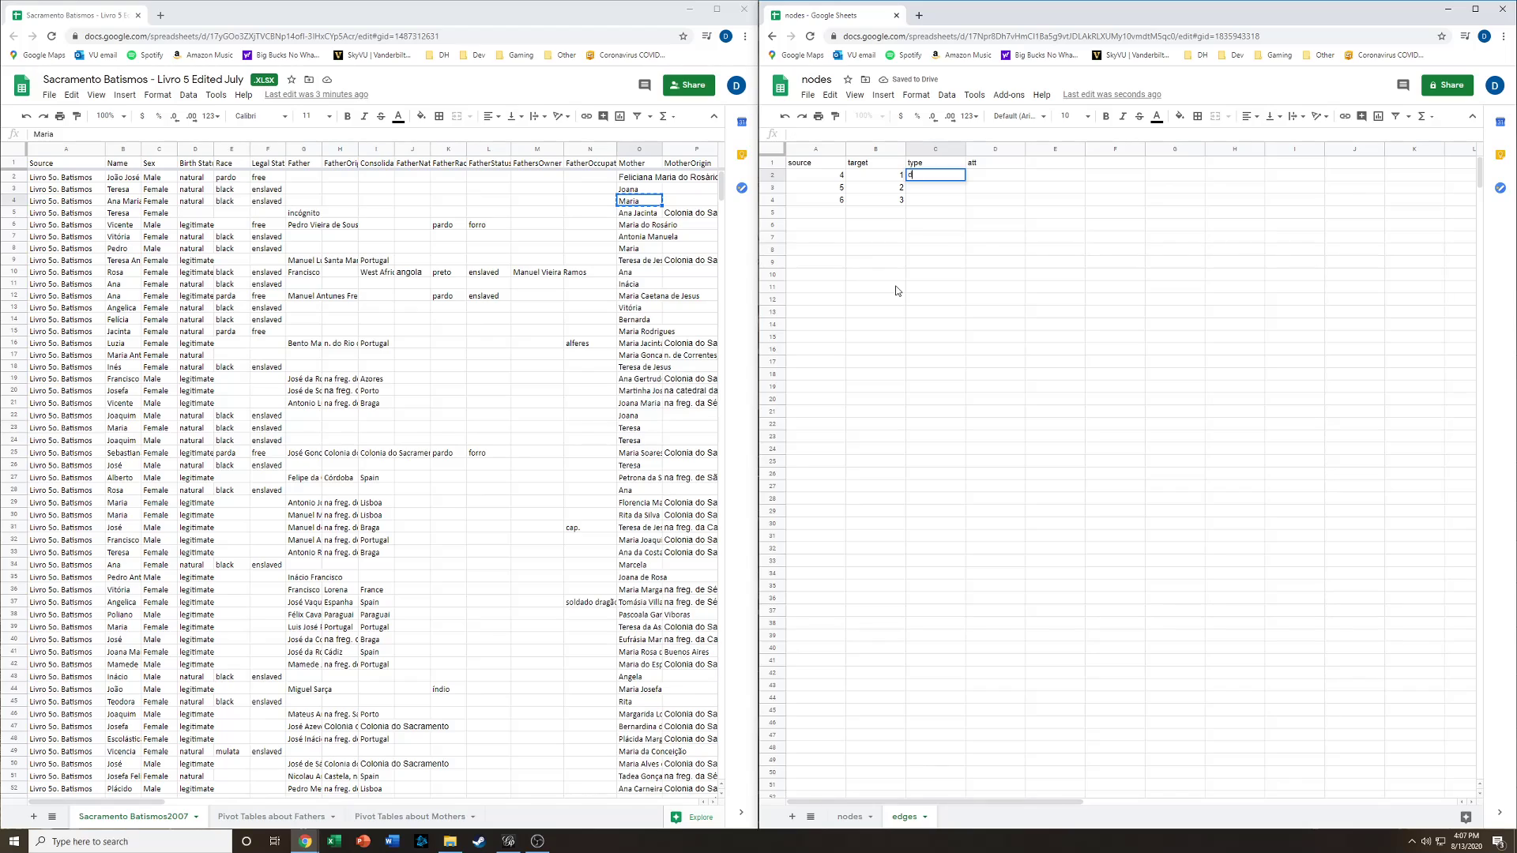
{"action": "type", "text": "irected"}
{"action": "key", "text": "Return"}
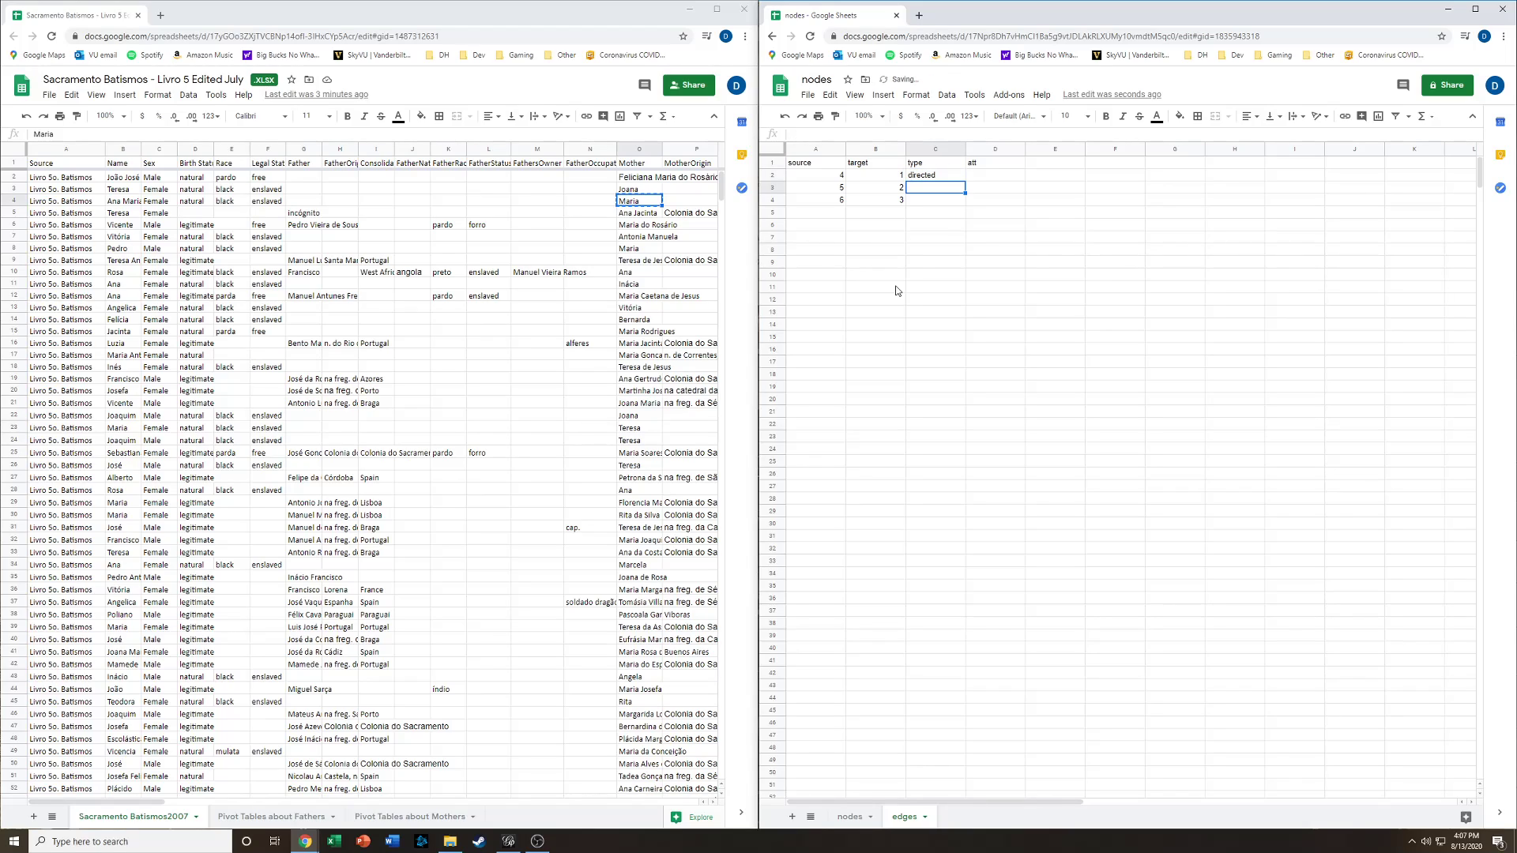
{"action": "key", "text": "Up"}
{"action": "key", "text": "ctrl+c"}
{"action": "key", "text": "Down"}
{"action": "key", "text": "shift+Down"}
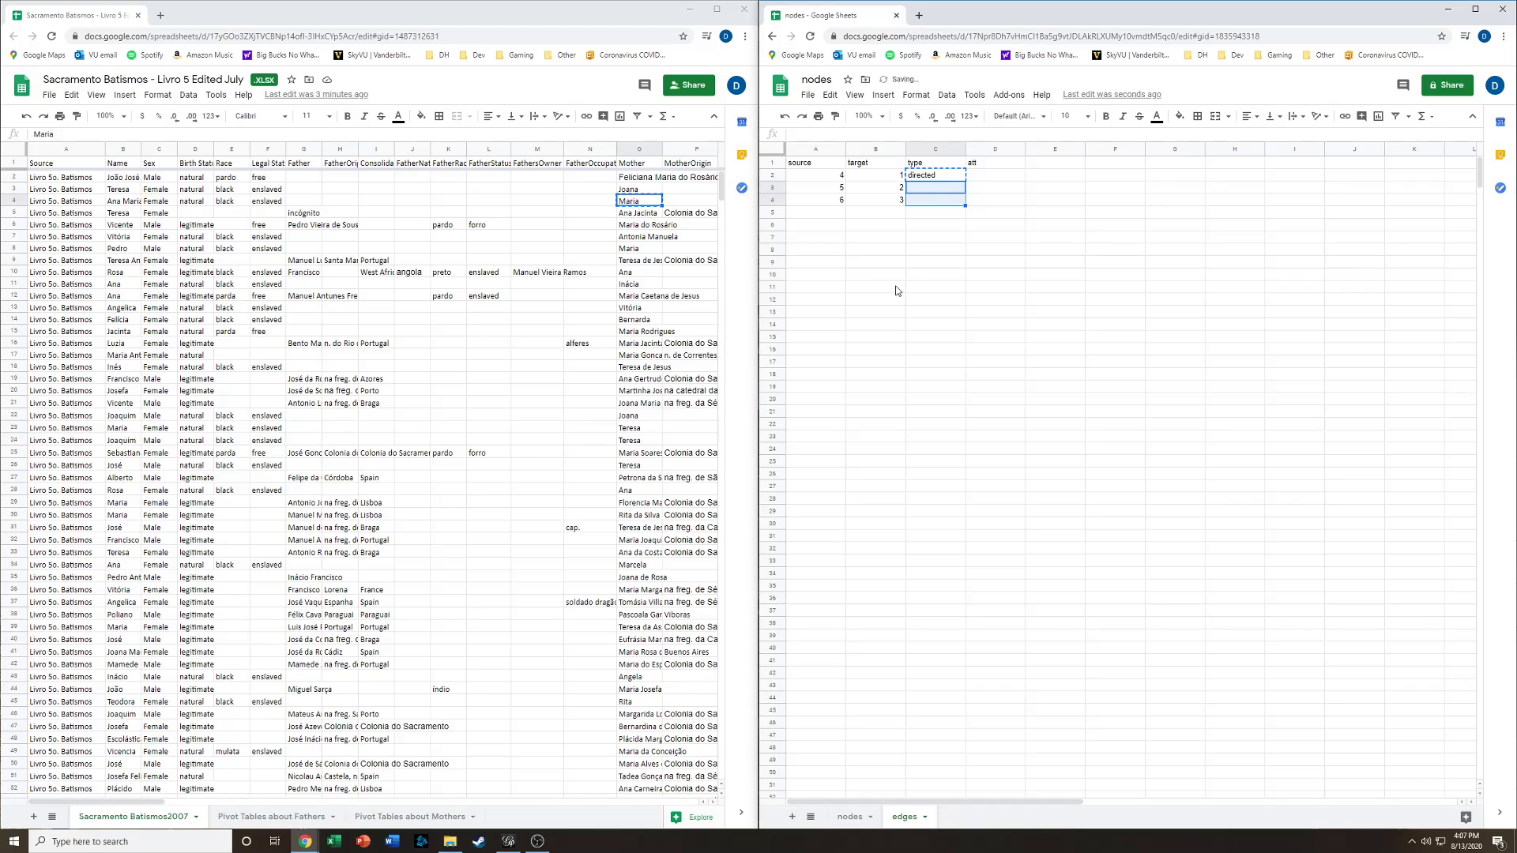
{"action": "key", "text": "ctrl+v"}
{"action": "key", "text": "Right"}
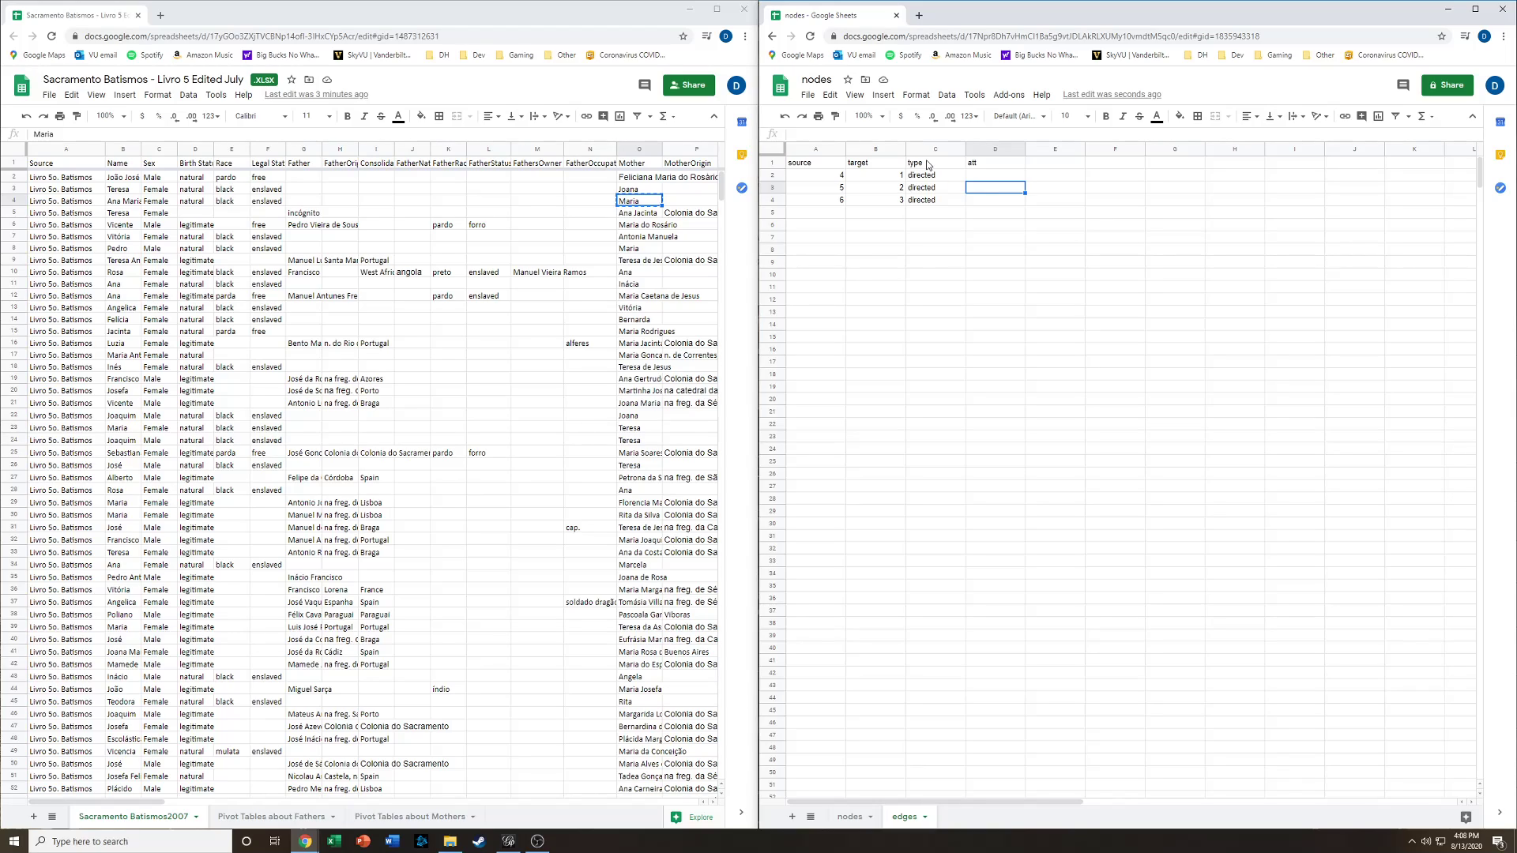
- Fill the att column with child for all three edges
{"action": "left_click", "coordinate": [983, 180]}
{"action": "type", "text": "child"}
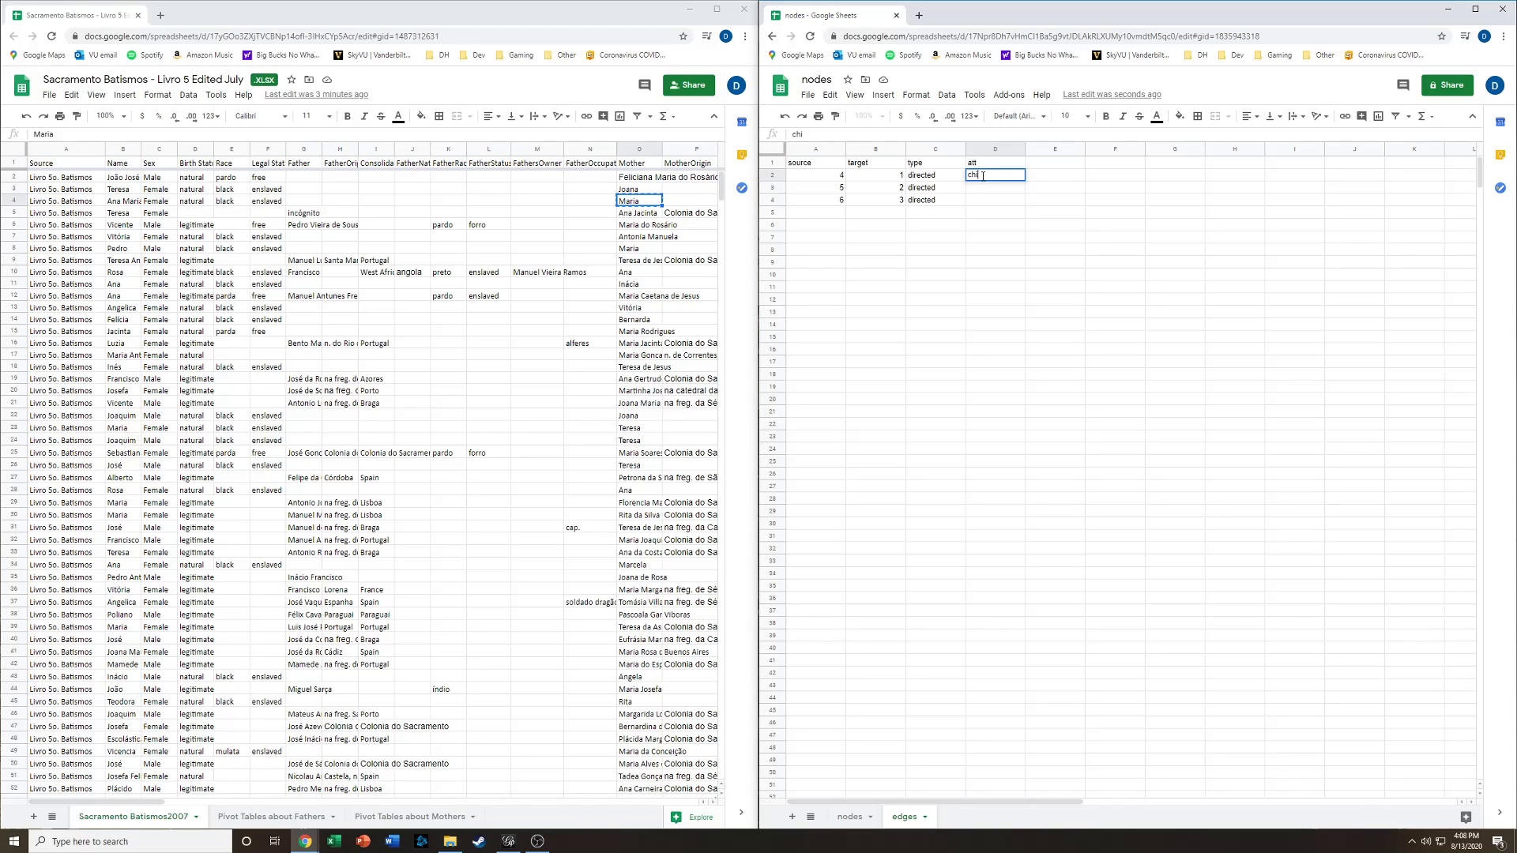
{"action": "key", "text": "Return"}
{"action": "key", "text": "Up"}
{"action": "key", "text": "ctrl+c"}
{"action": "key", "text": "Down"}
{"action": "key", "text": "shift+Down"}
{"action": "key", "text": "ctrl+v"}
{"action": "key", "text": "Down"}
{"action": "key", "text": "Down"}
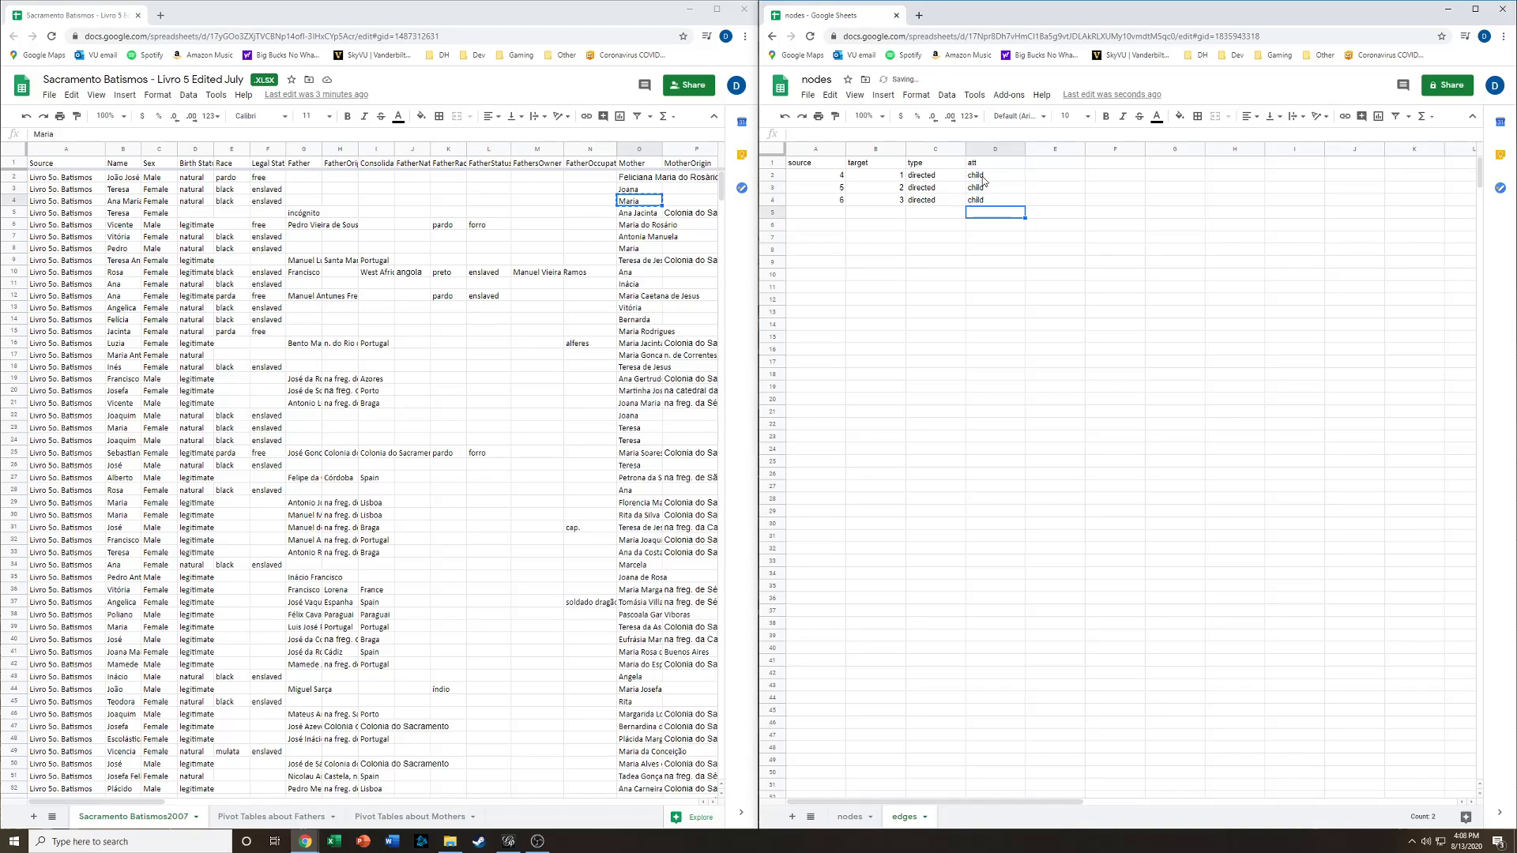
- Download the nodes sheet as a comma-separated values file
{"action": "left_click", "coordinate": [851, 816]}
{"action": "left_click", "coordinate": [908, 817]}
{"action": "left_click", "coordinate": [874, 226]}
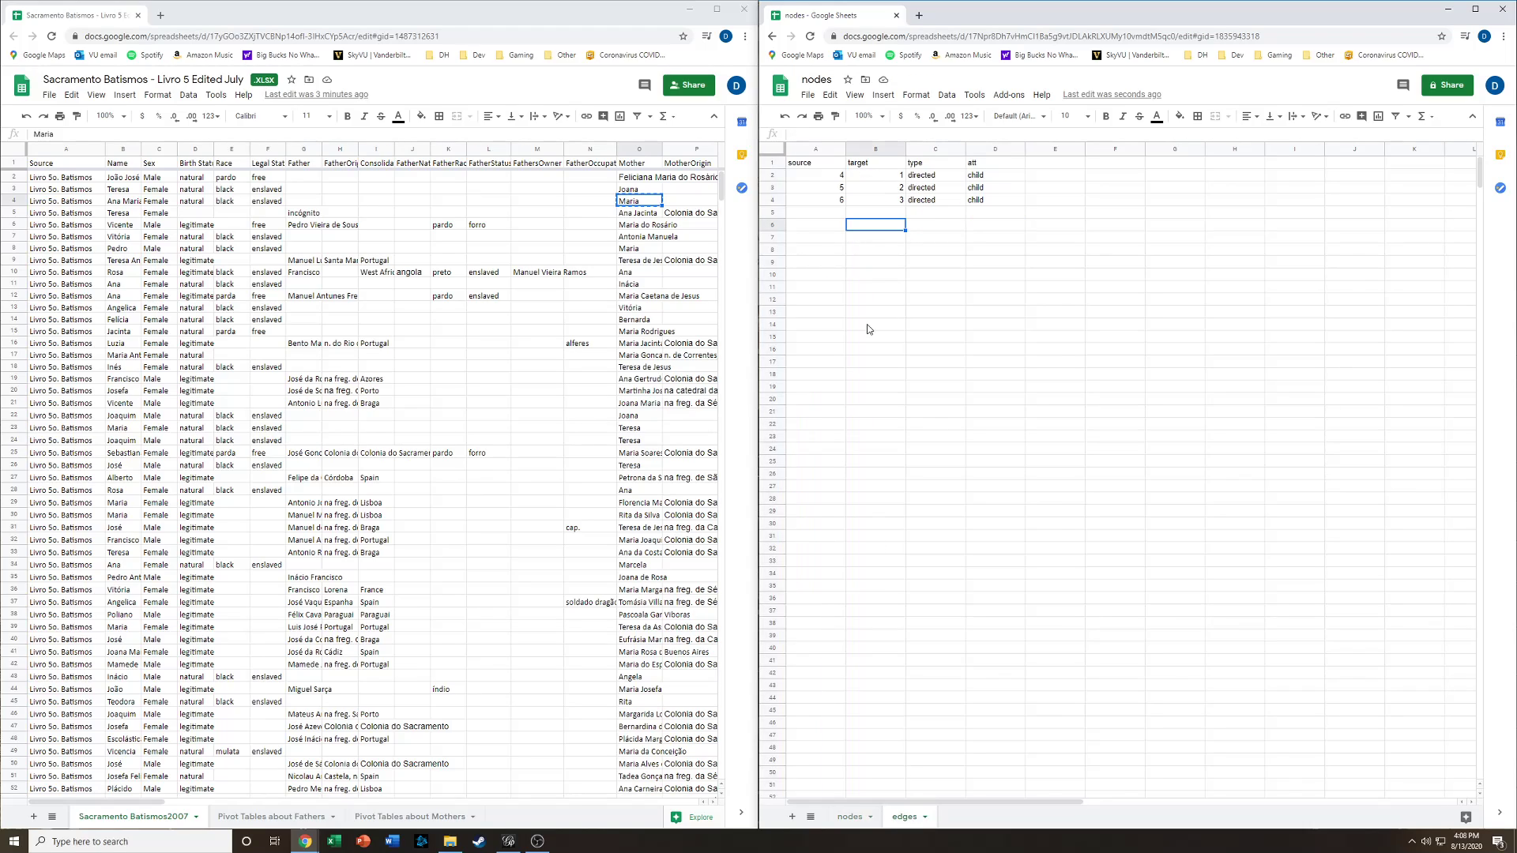
{"action": "left_click", "coordinate": [849, 814]}
{"action": "left_click", "coordinate": [808, 94]}
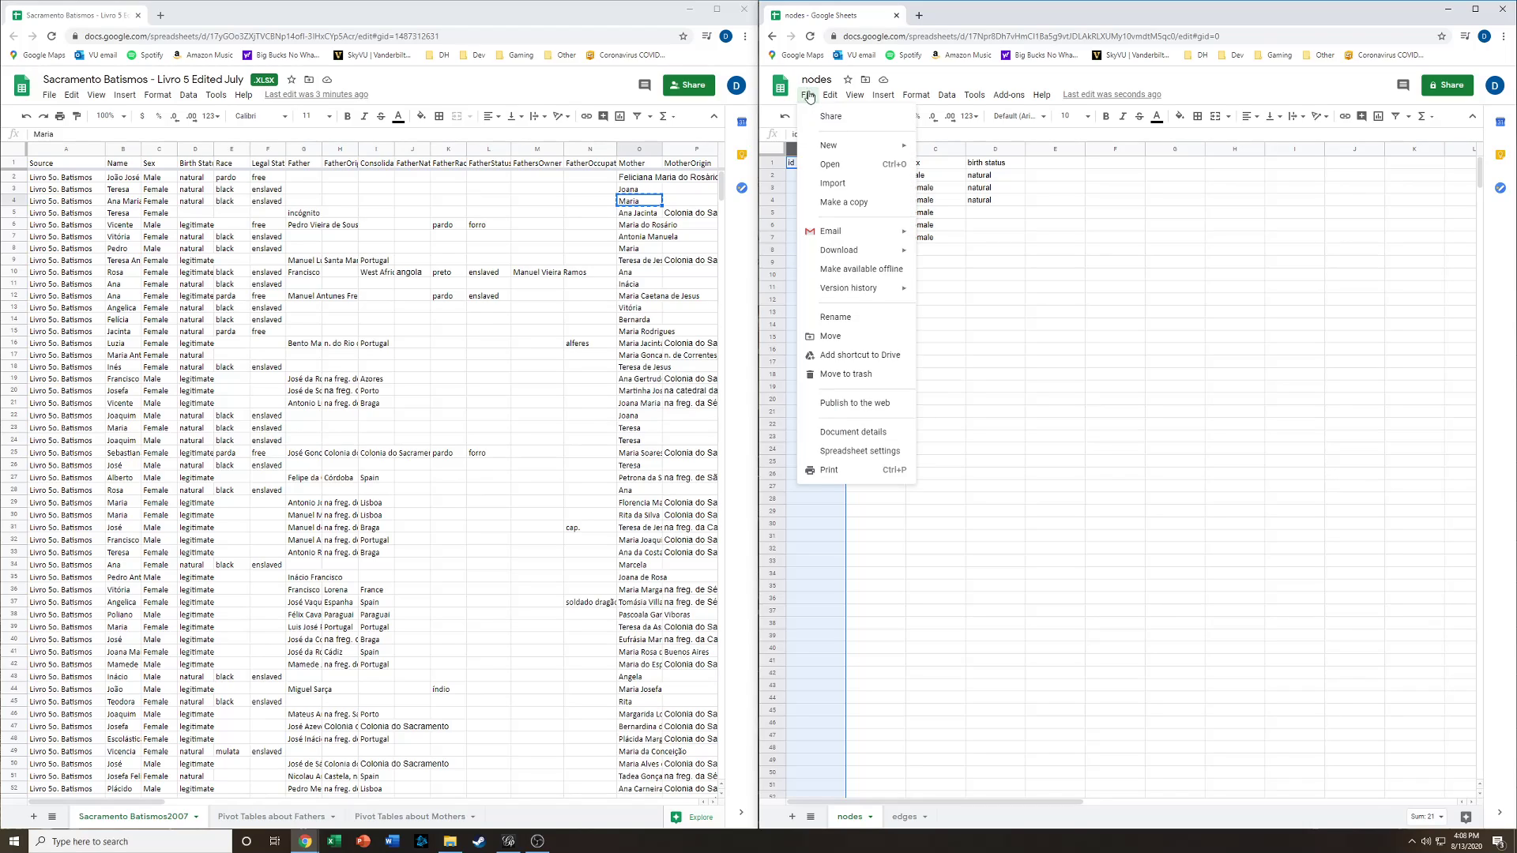
{"action": "mouse_move", "coordinate": [895, 255]}
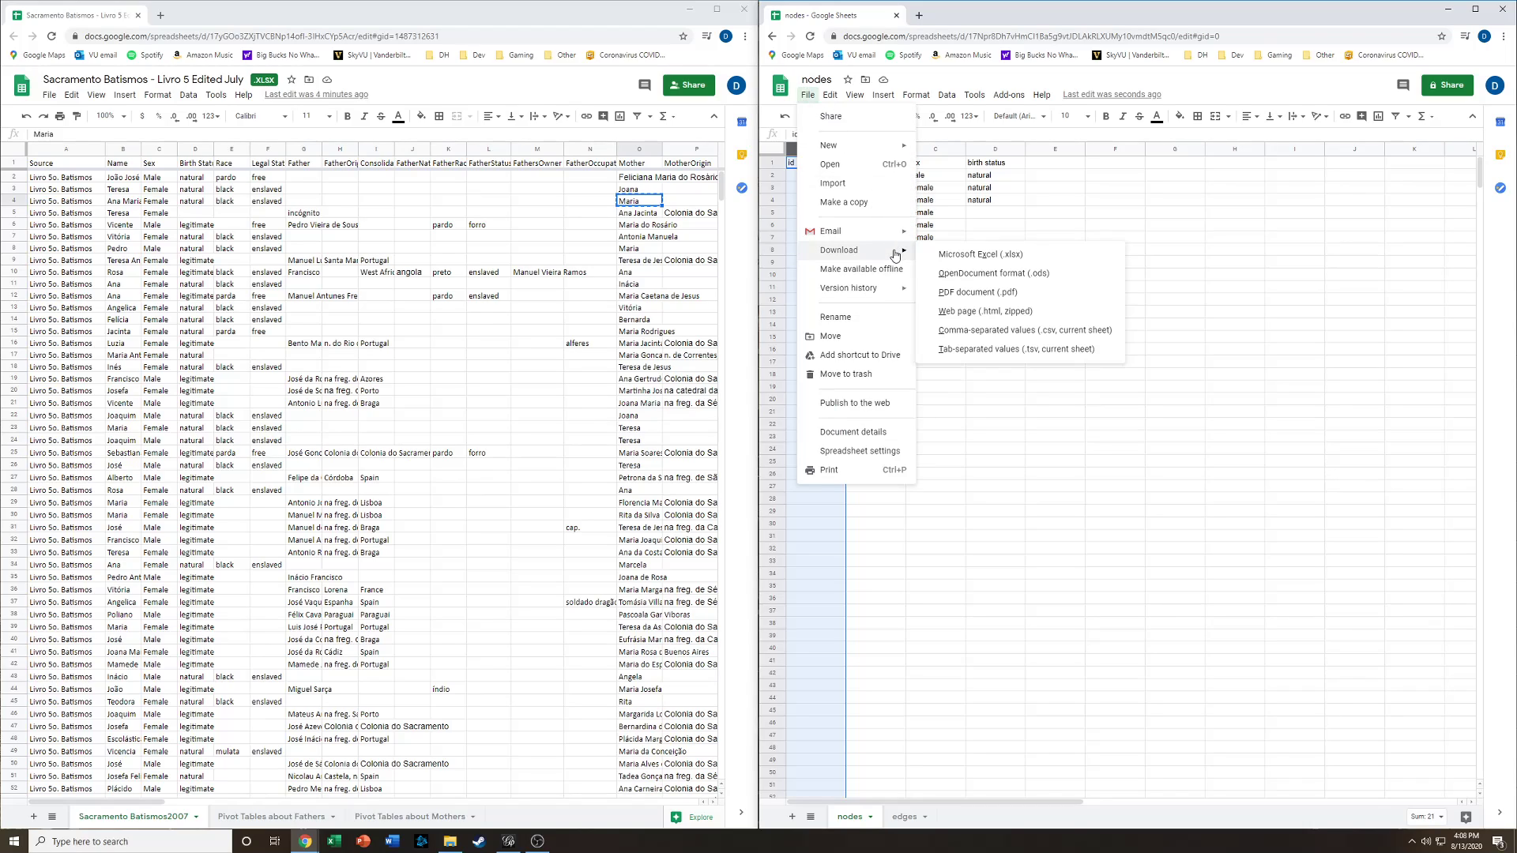
{"action": "left_click", "coordinate": [1108, 335]}
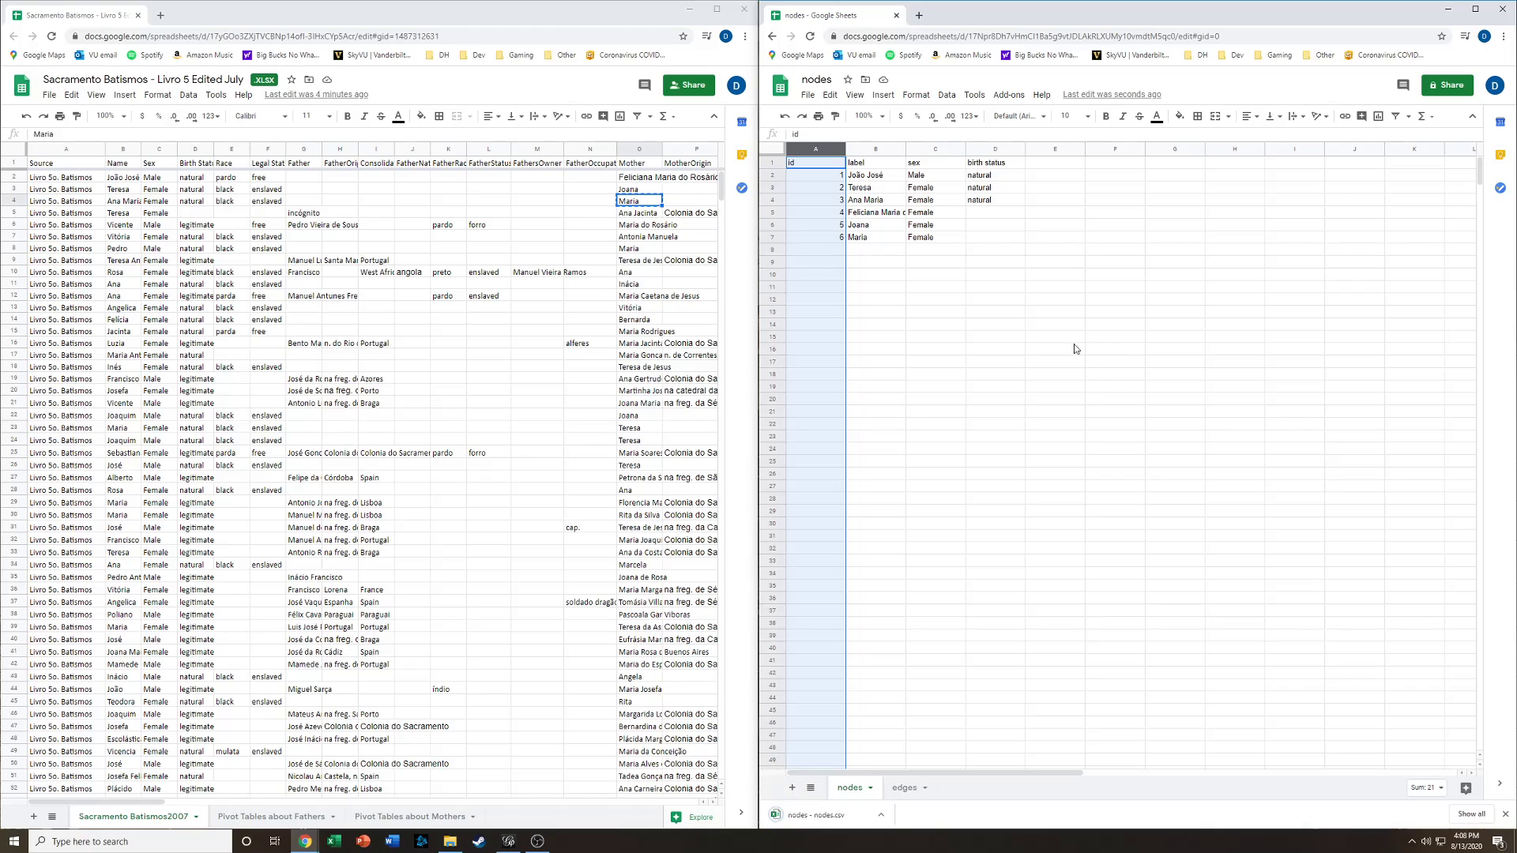
- Download the edges sheet as a comma-separated values file
{"action": "left_click", "coordinate": [901, 788]}
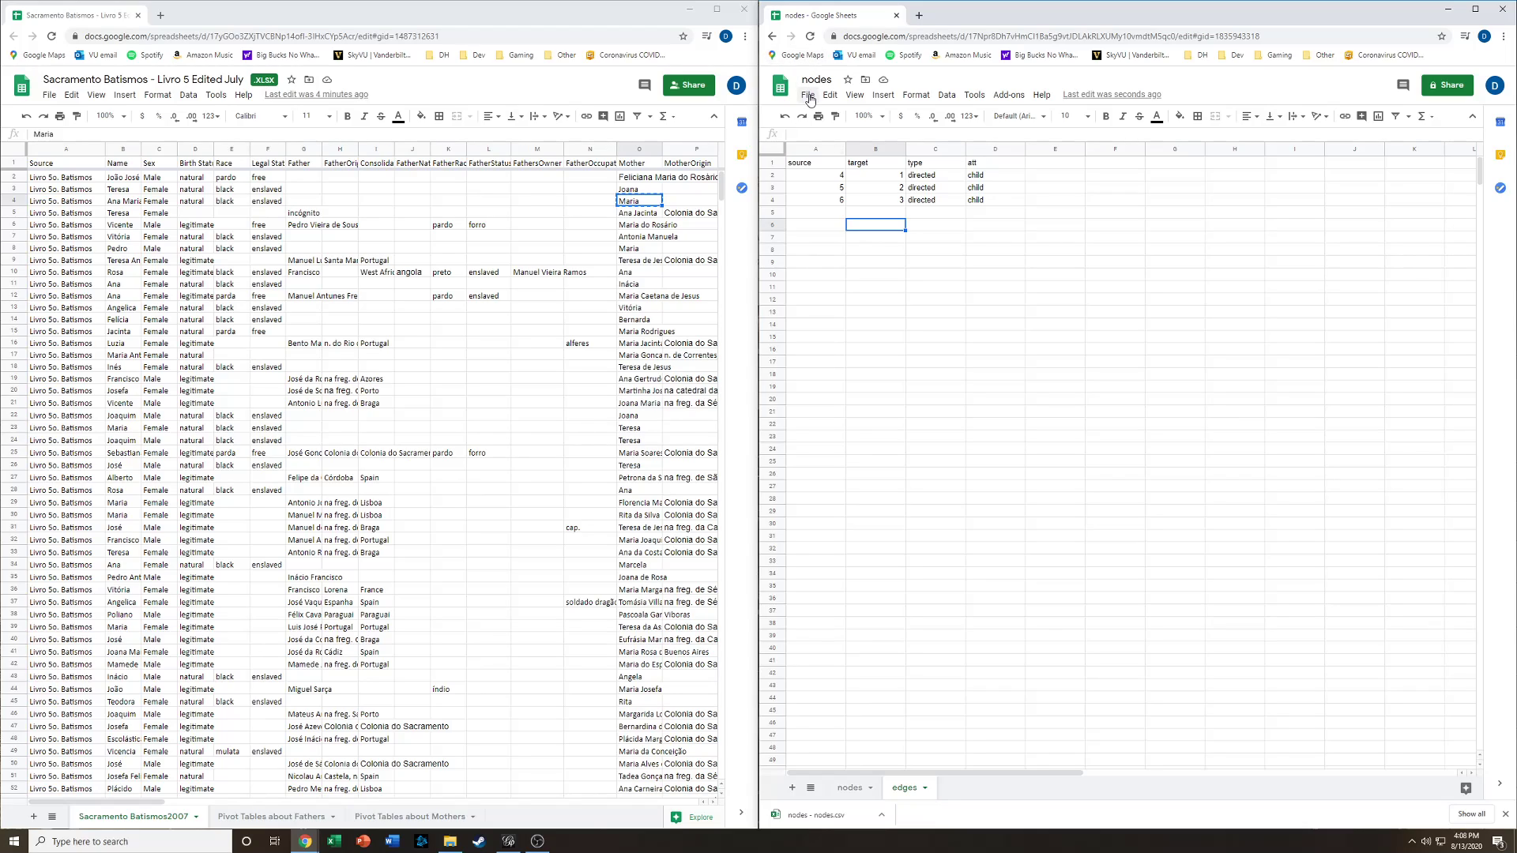
{"action": "left_click", "coordinate": [809, 98]}
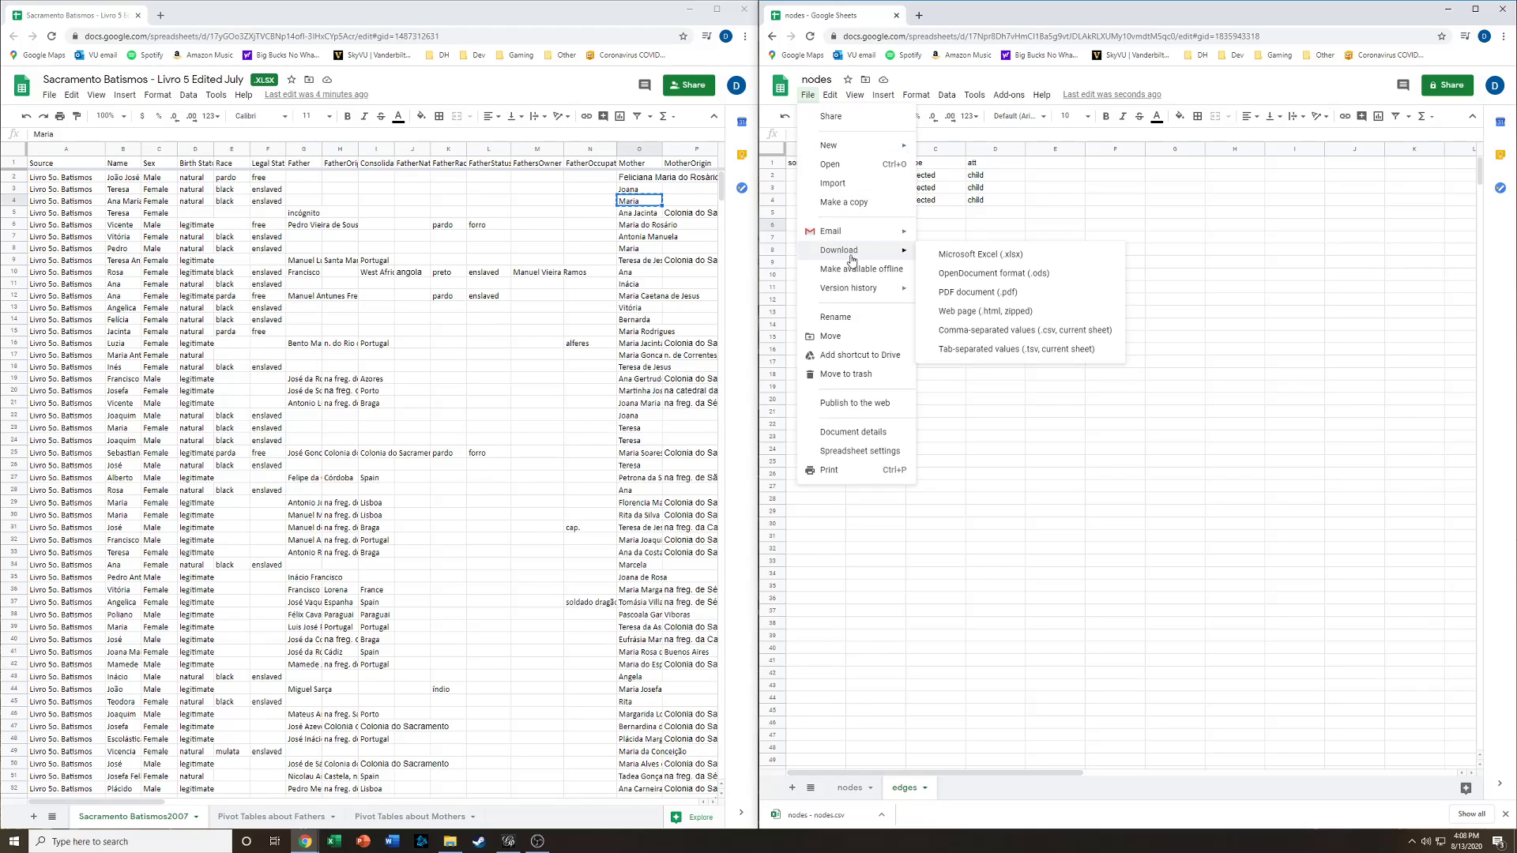
{"action": "left_click", "coordinate": [1047, 331]}
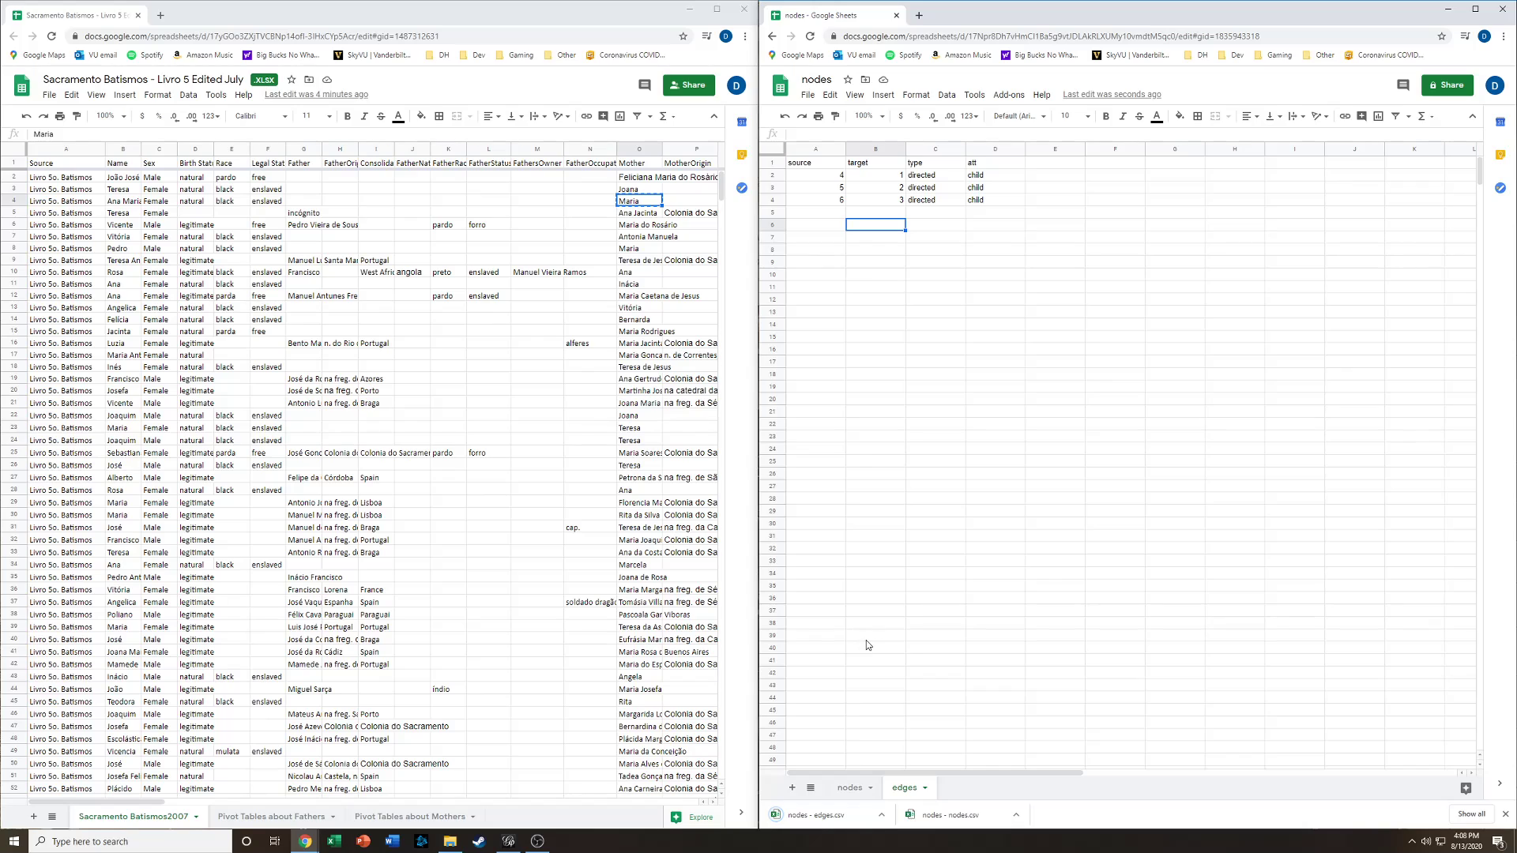
- Switch to Gephi and start importing the spreadsheet file nodes - nodes.csv from Downloads, sorted by date modified
{"action": "left_click", "coordinate": [508, 841]}
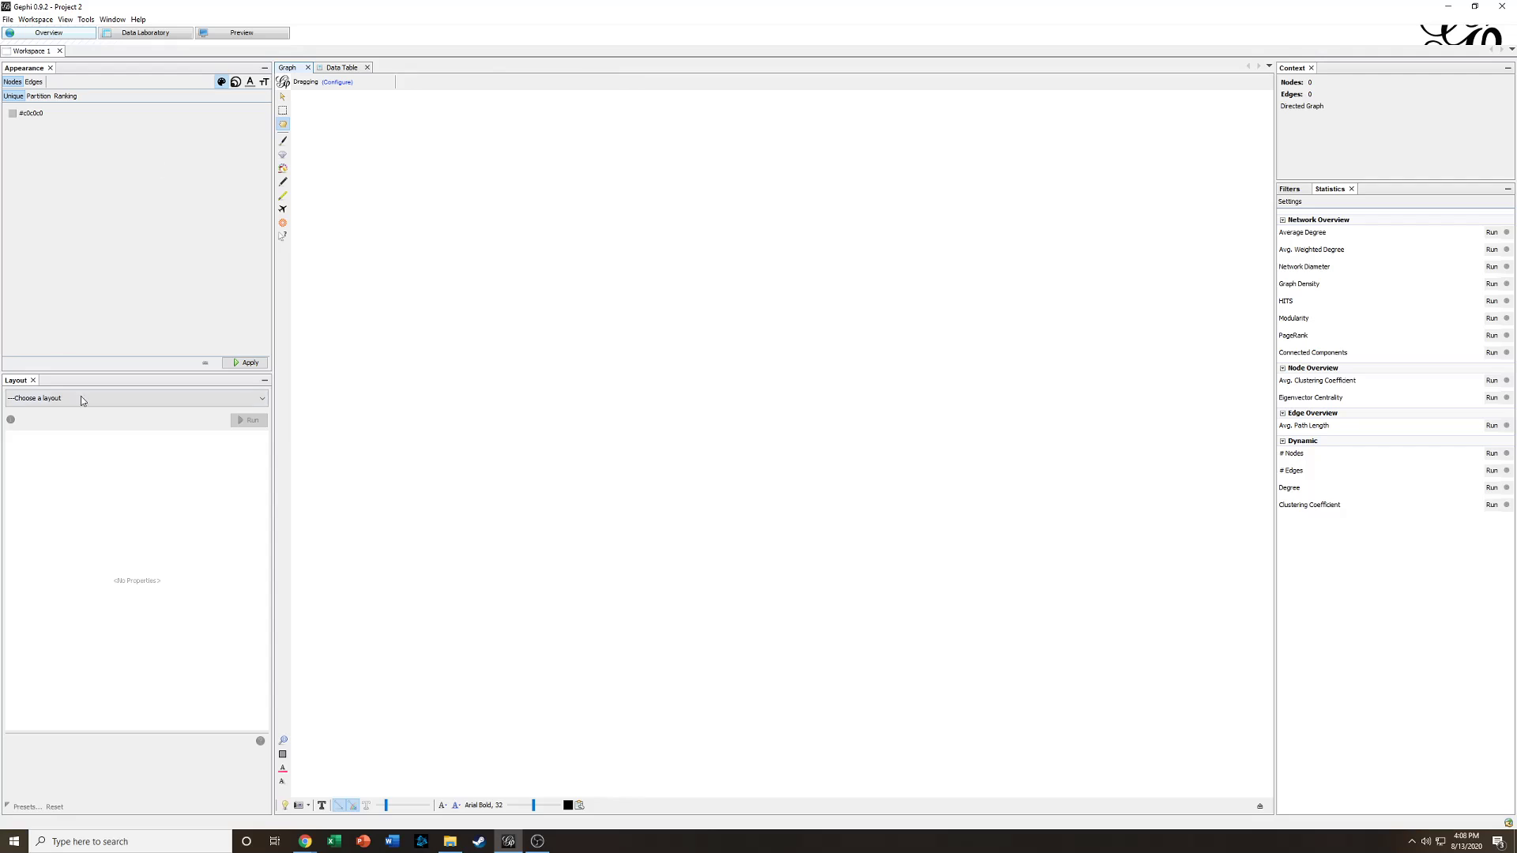
{"action": "left_click", "coordinate": [10, 19]}
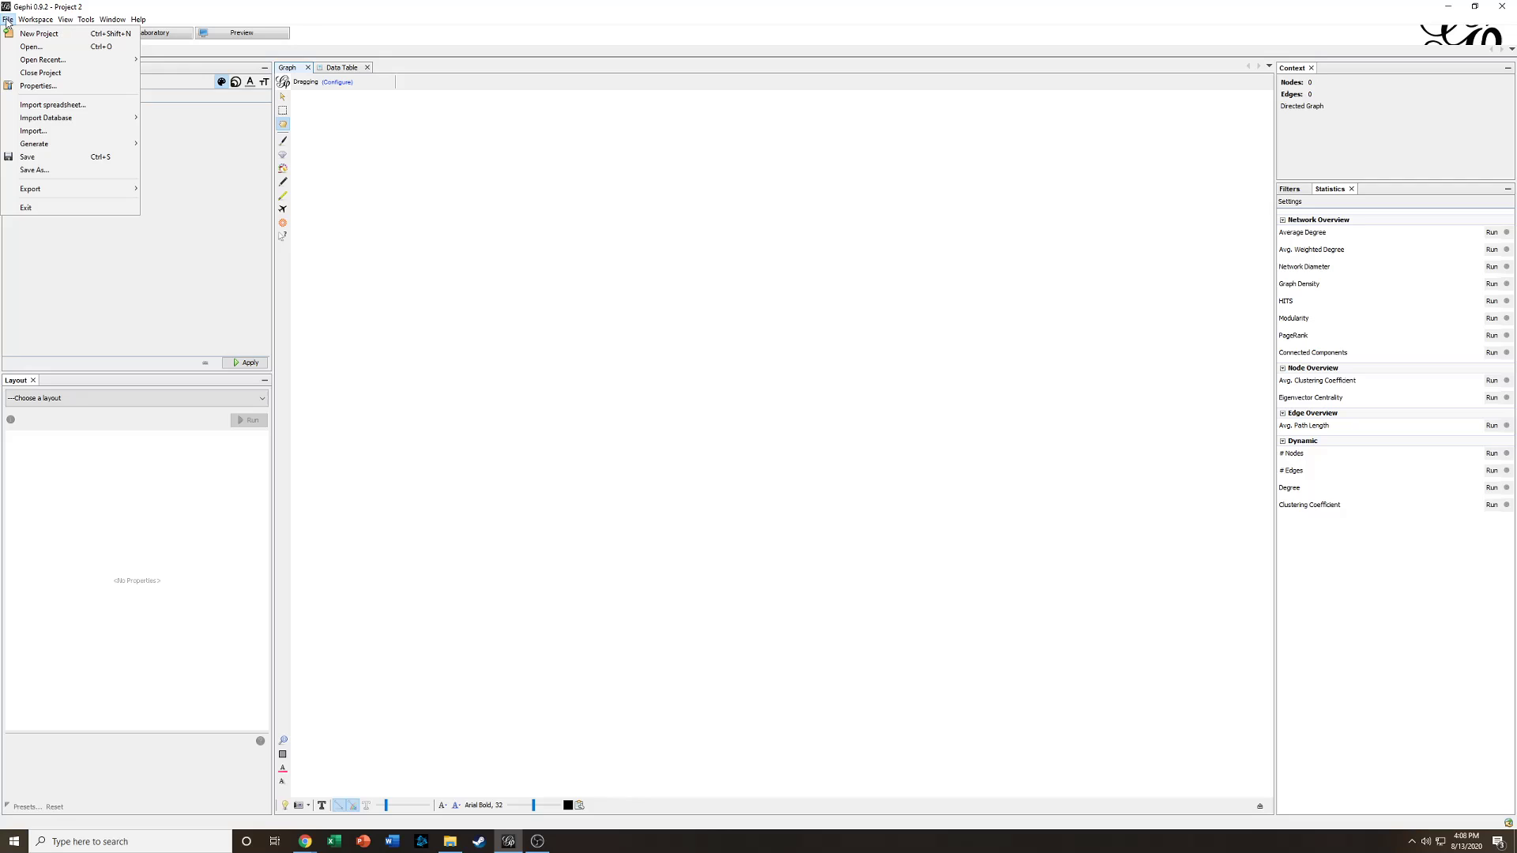
{"action": "left_click", "coordinate": [45, 106]}
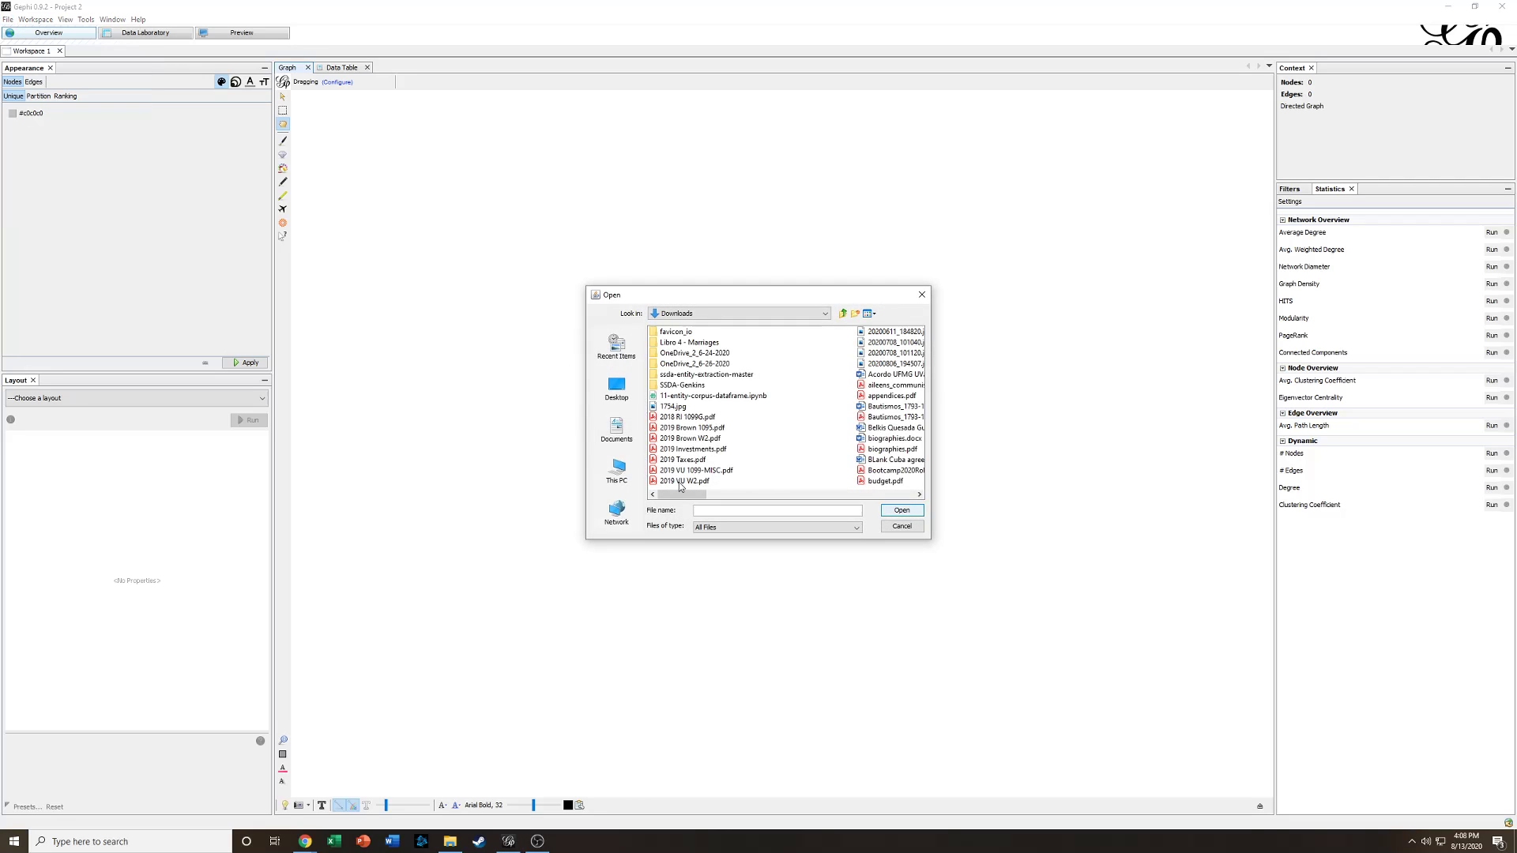
{"action": "left_click", "coordinate": [869, 314]}
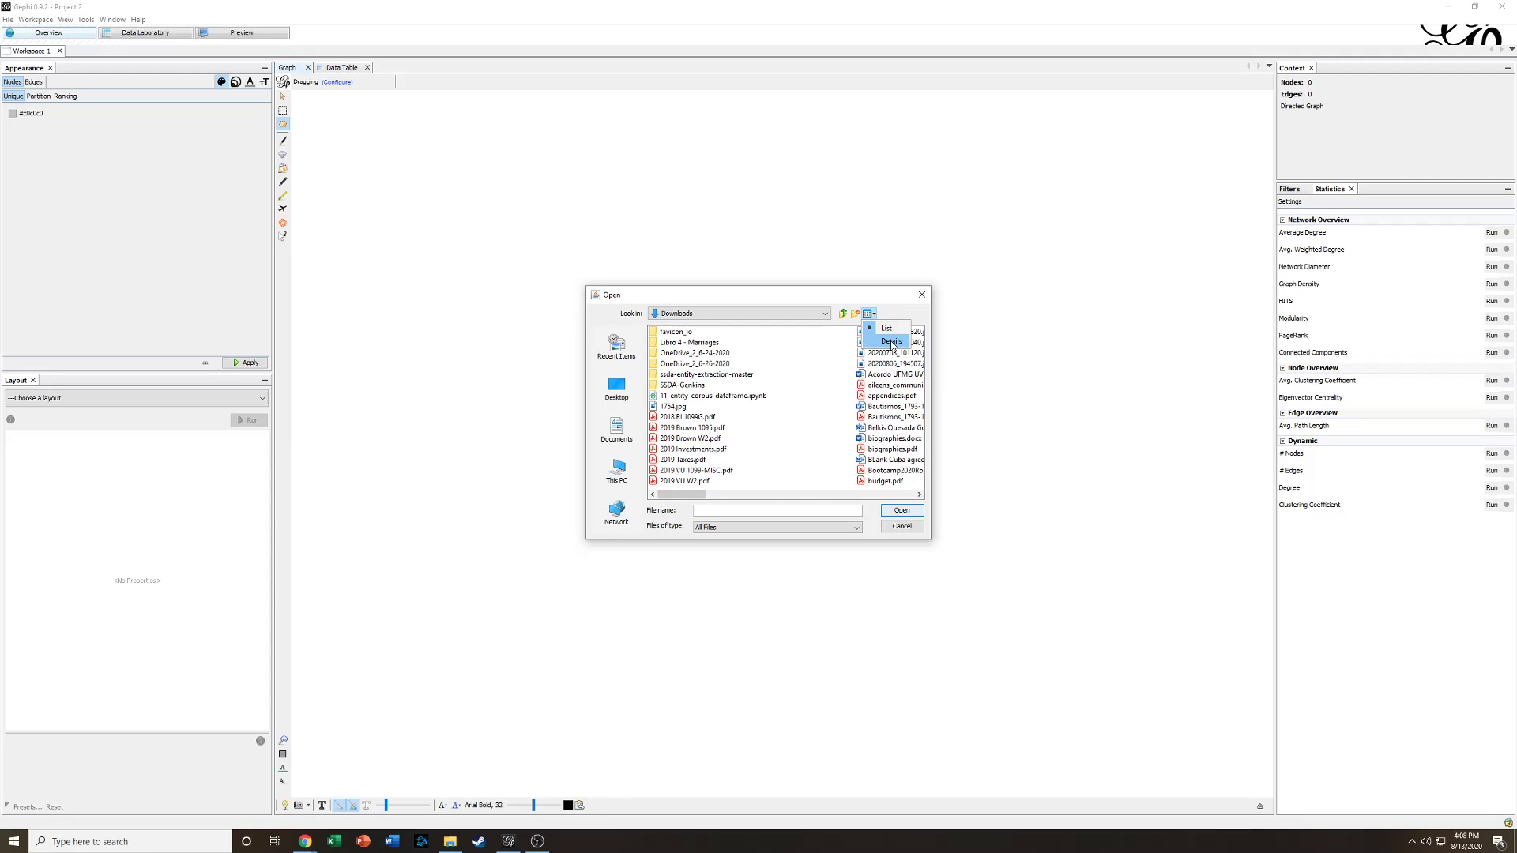
{"action": "left_click", "coordinate": [891, 341]}
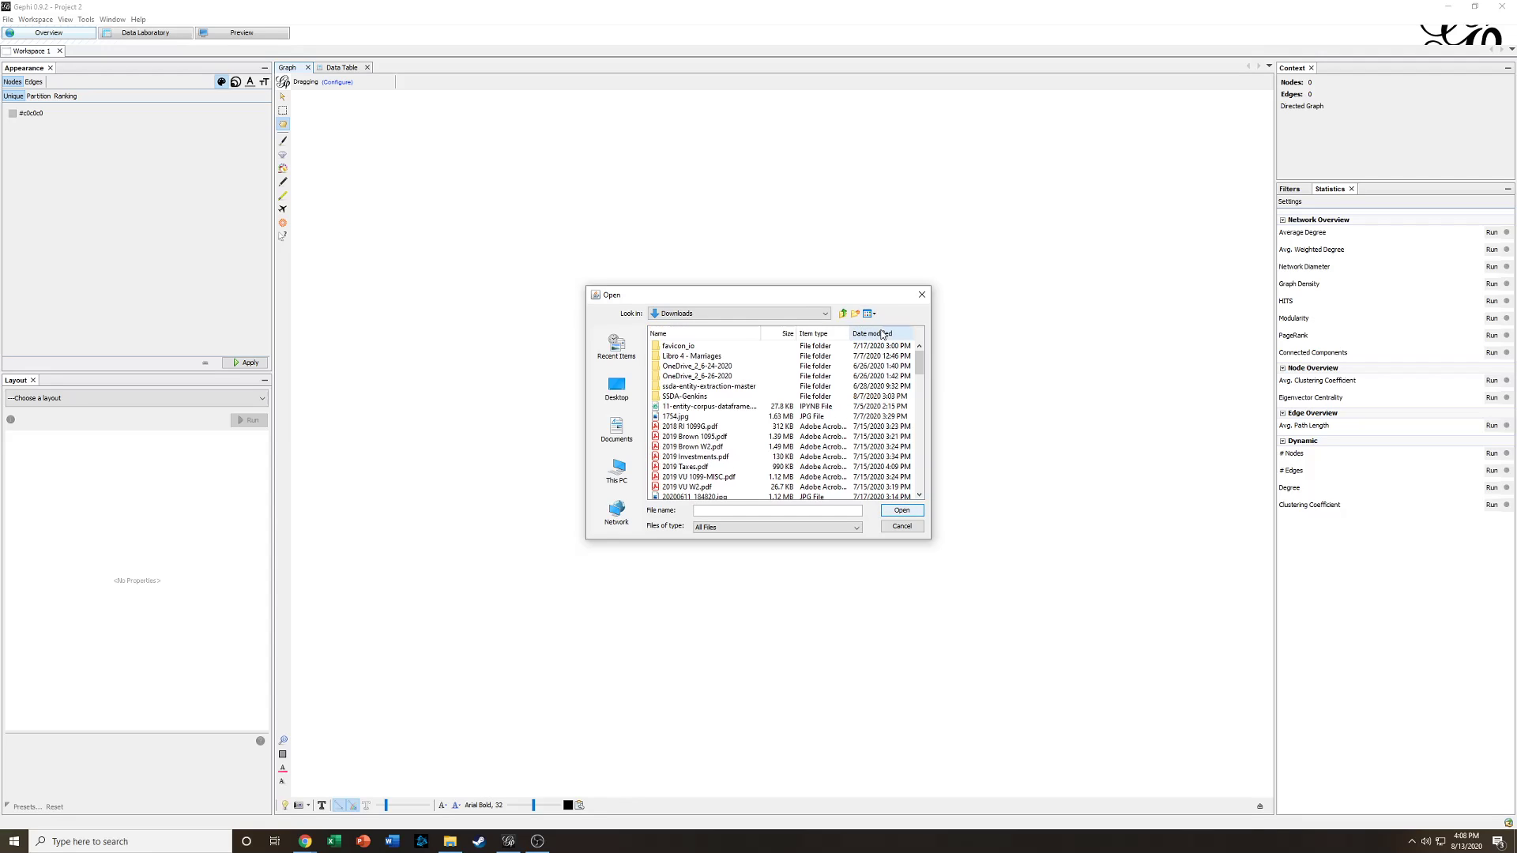
{"action": "left_click", "coordinate": [879, 334]}
{"action": "left_click", "coordinate": [879, 336]}
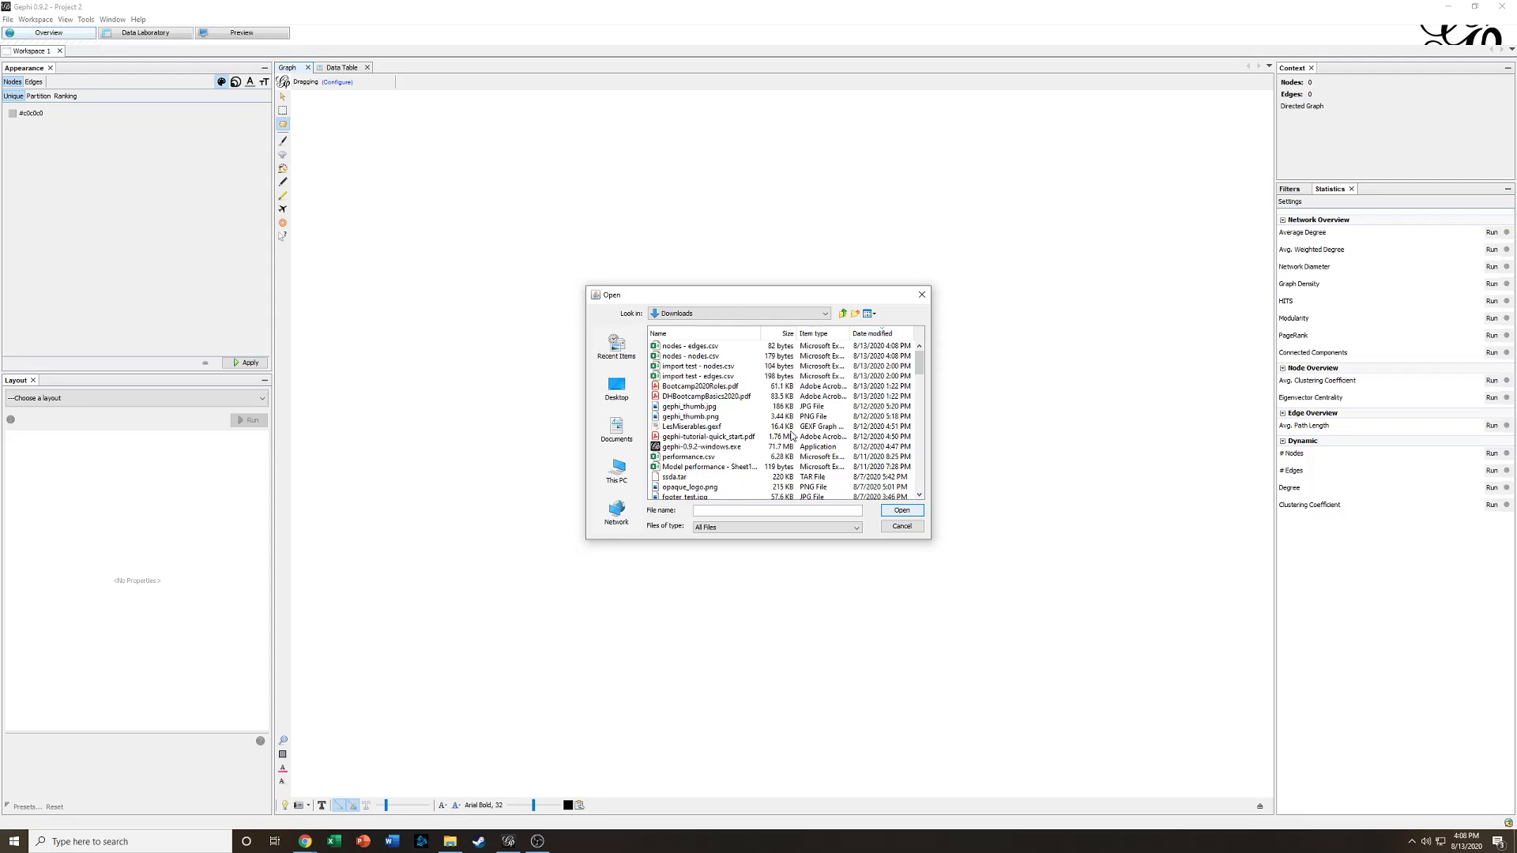
{"action": "left_click", "coordinate": [712, 356]}
{"action": "left_click", "coordinate": [900, 511]}
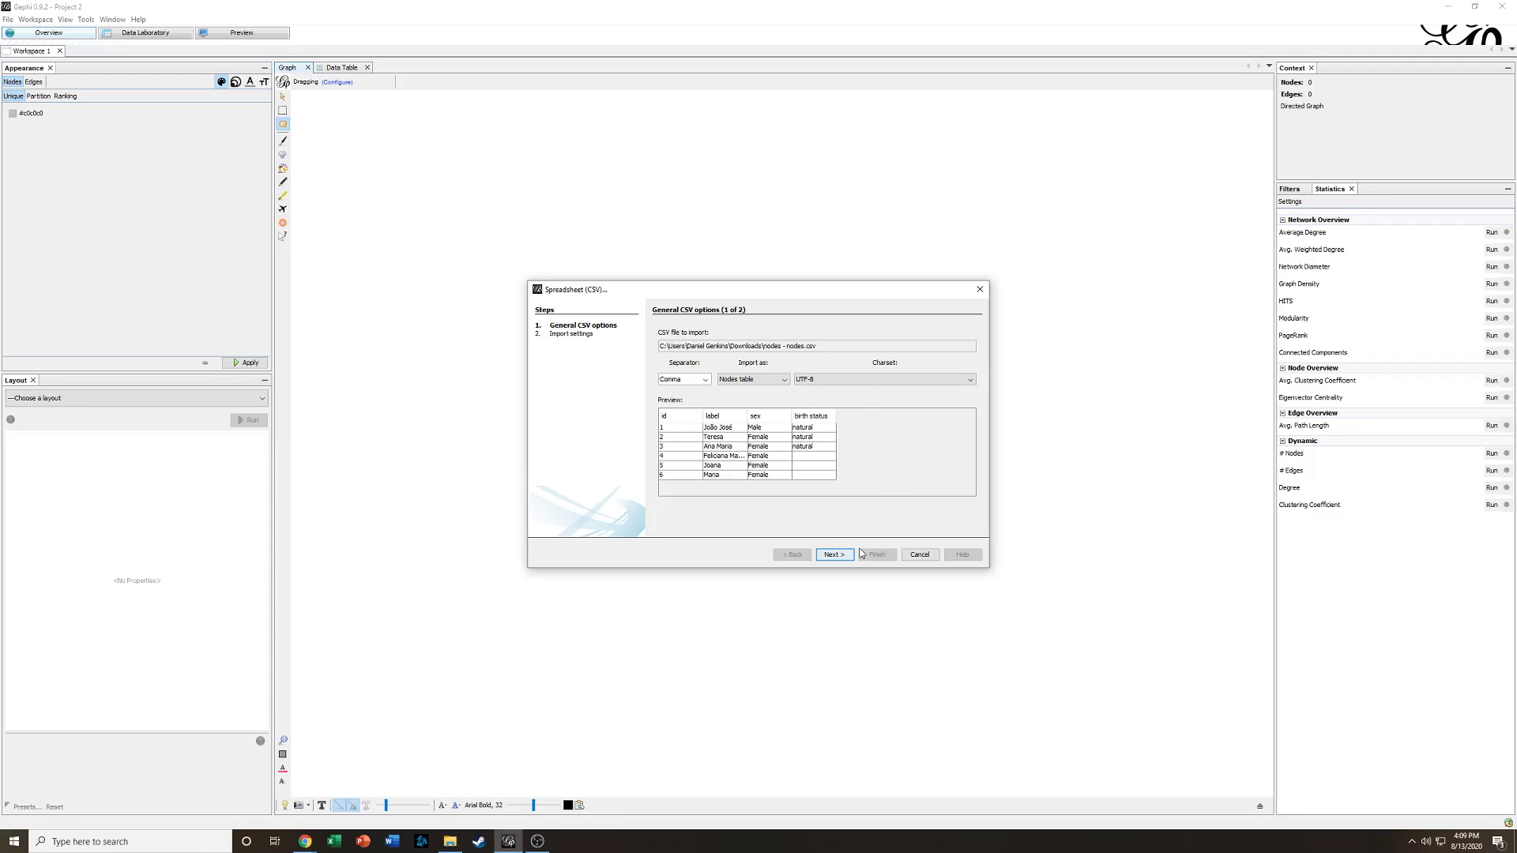
- Finish the import as a comma-separated nodes table into a new workspace
{"action": "left_click", "coordinate": [706, 380]}
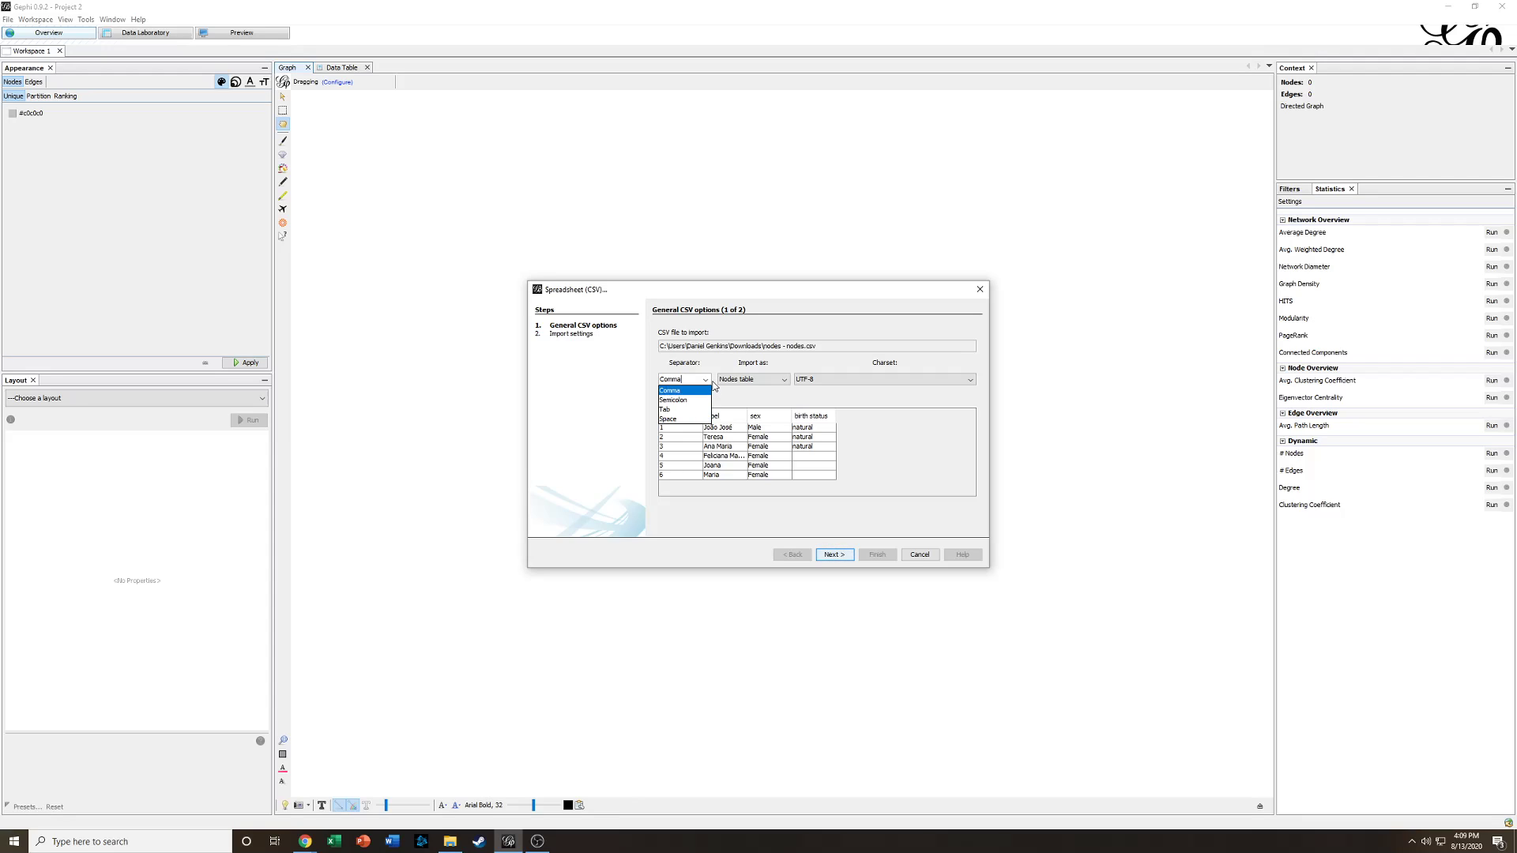
{"action": "left_click", "coordinate": [705, 381]}
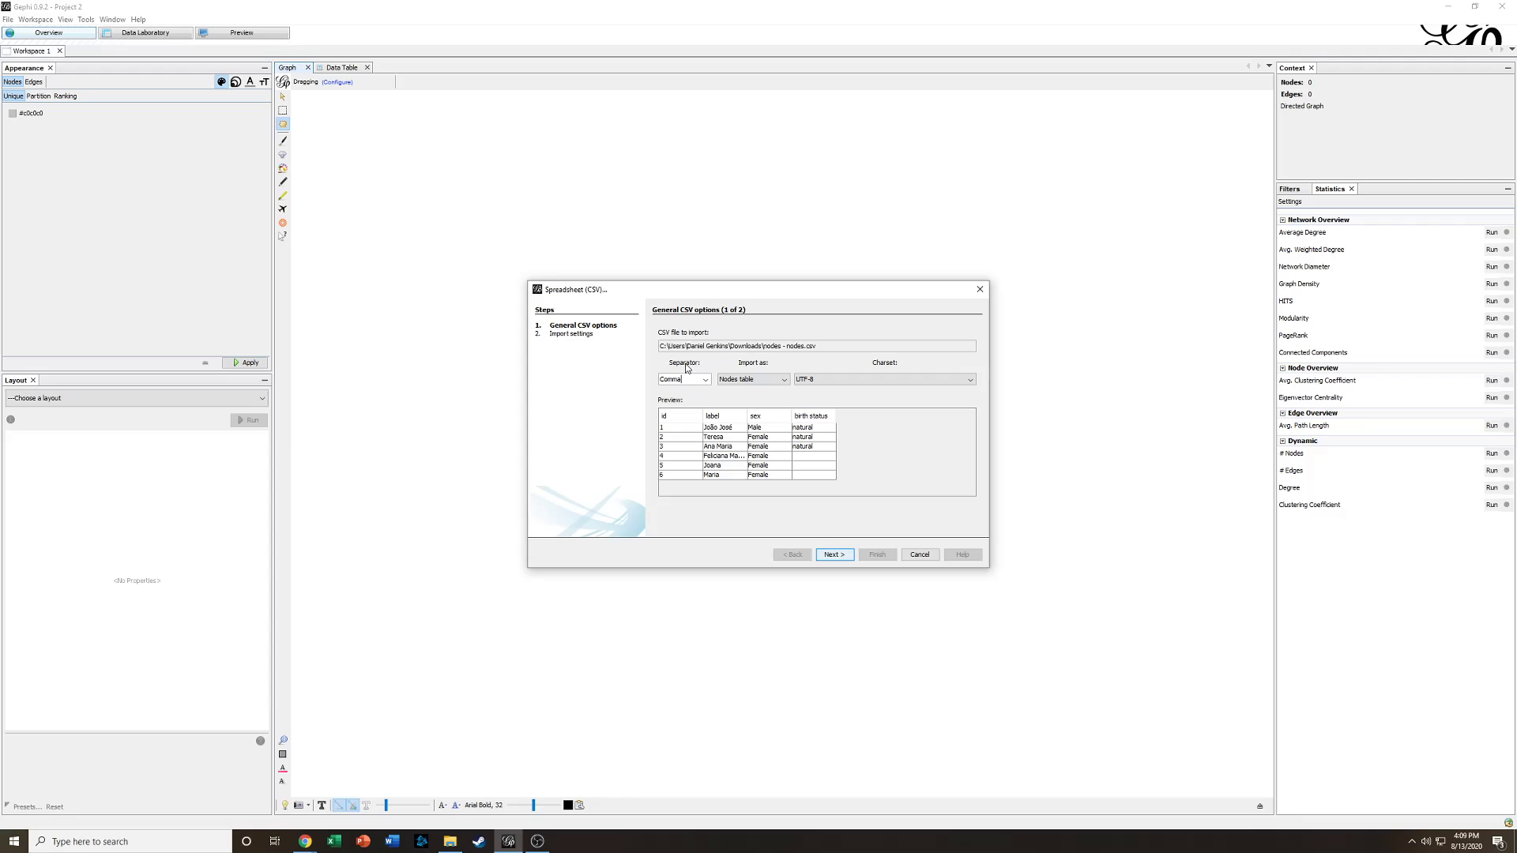
{"action": "left_click", "coordinate": [844, 556]}
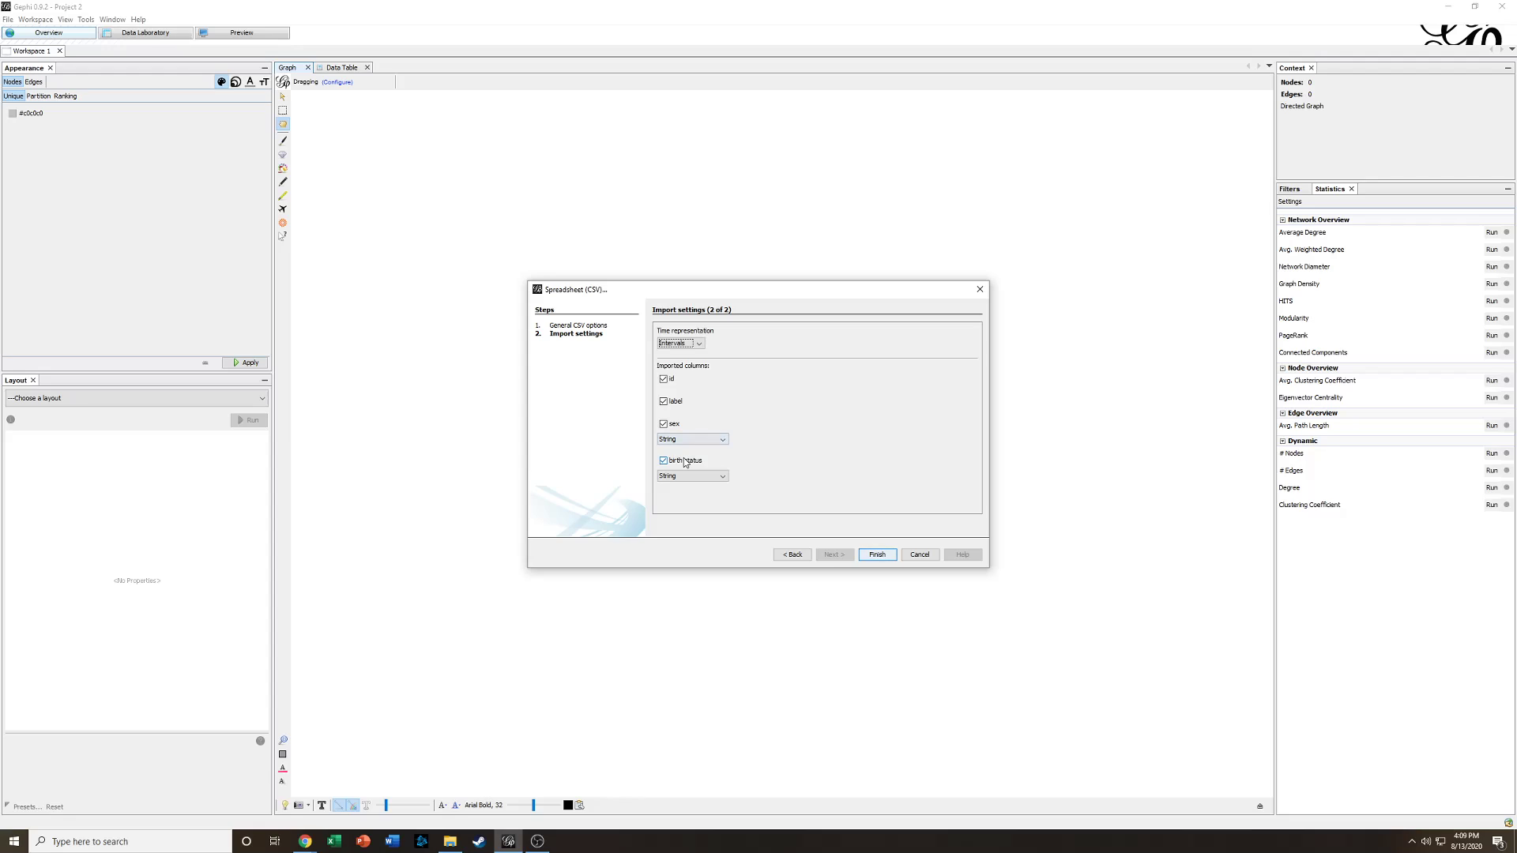
{"action": "left_click", "coordinate": [878, 555]}
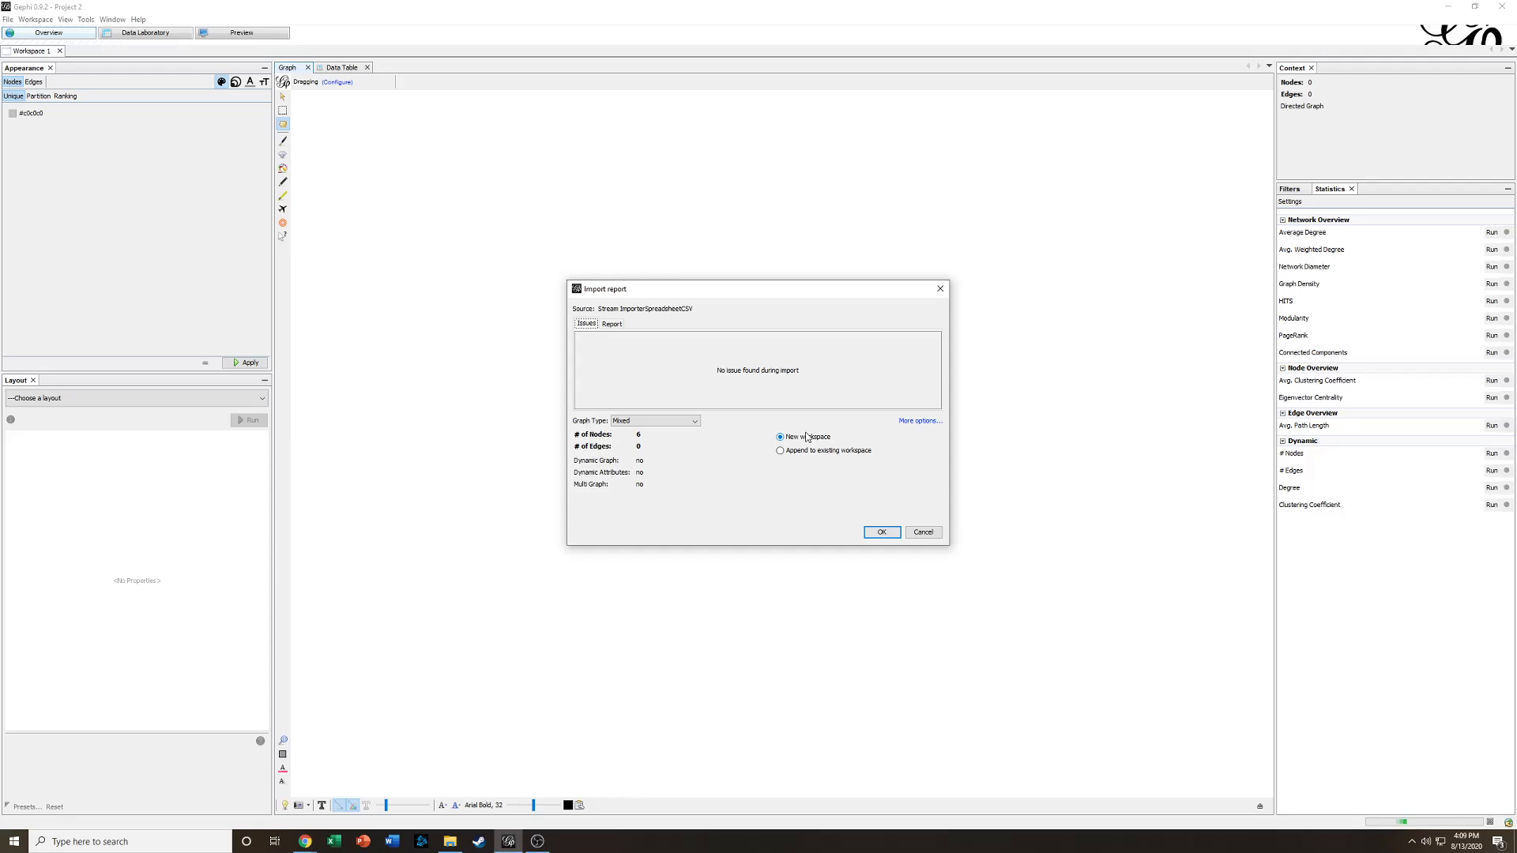
{"action": "left_click", "coordinate": [881, 534]}
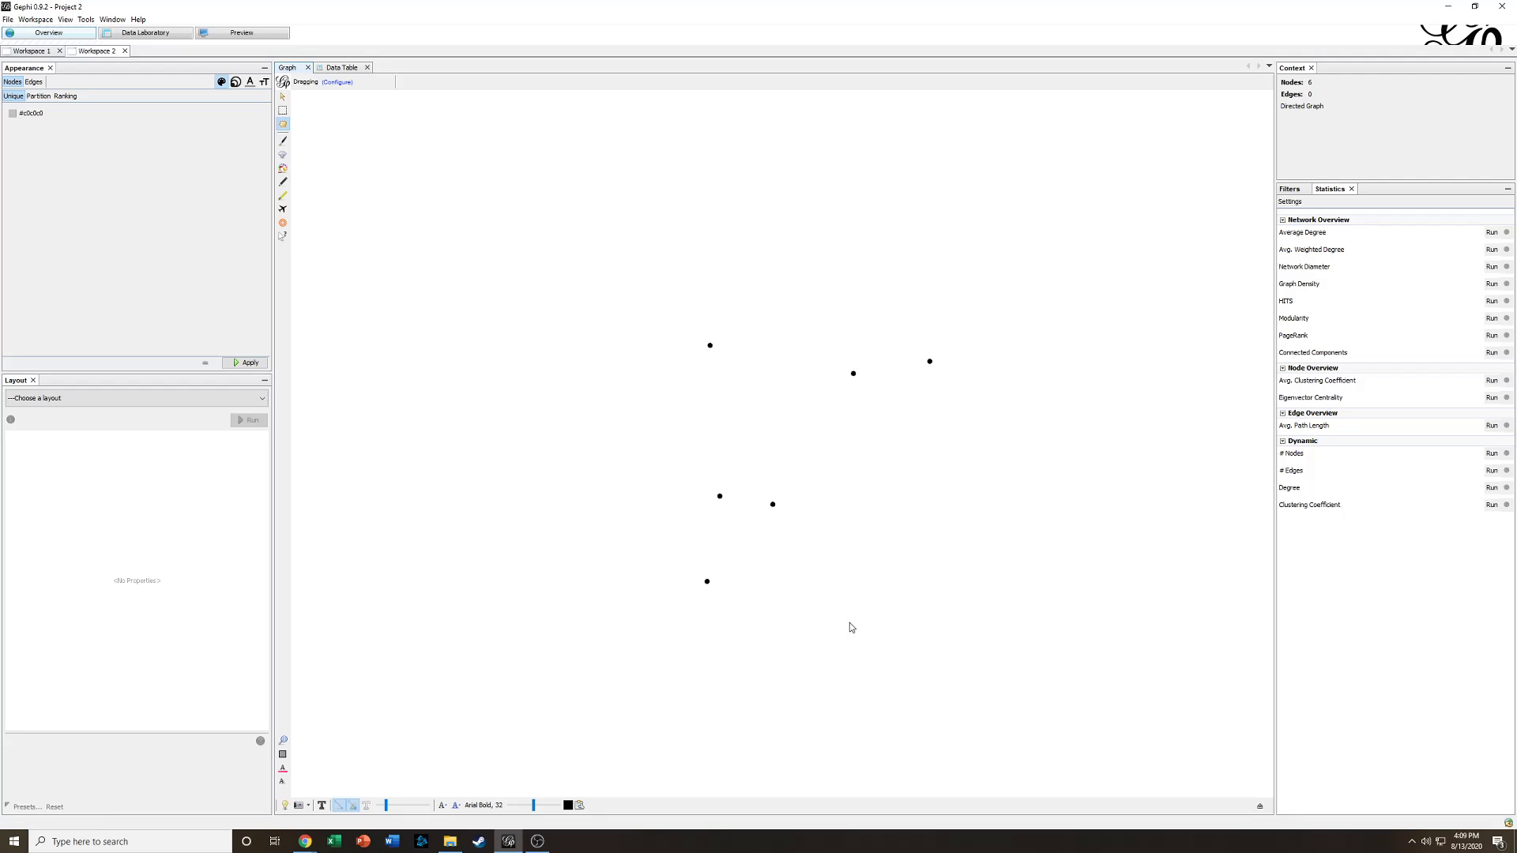
- Start importing the spreadsheet file nodes - edges.csv from Downloads
{"action": "left_click", "coordinate": [7, 20]}
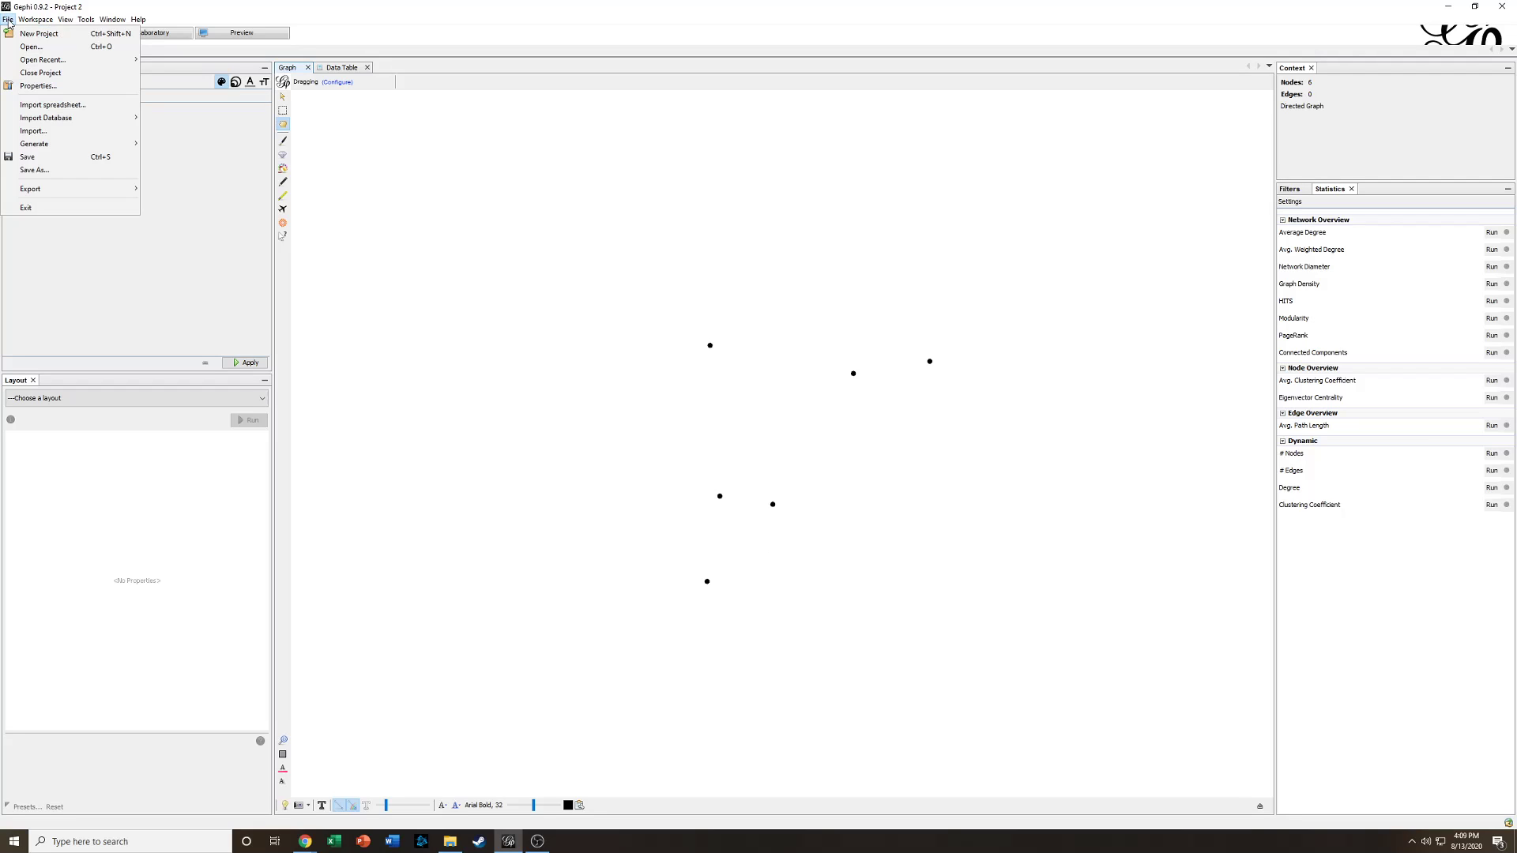
{"action": "left_click", "coordinate": [75, 109]}
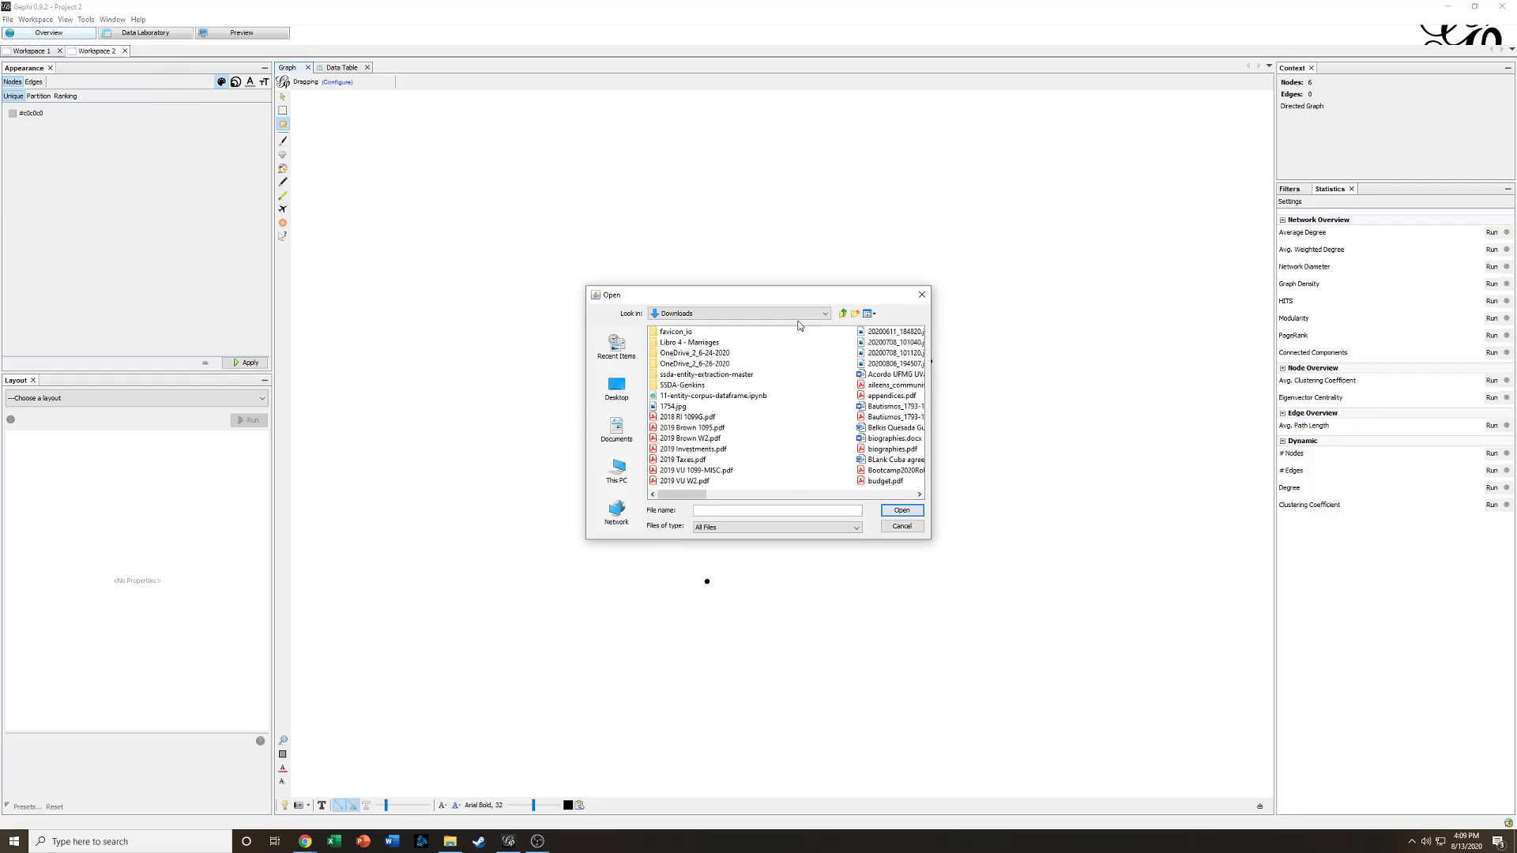
{"action": "left_click", "coordinate": [873, 314]}
{"action": "left_click", "coordinate": [884, 341]}
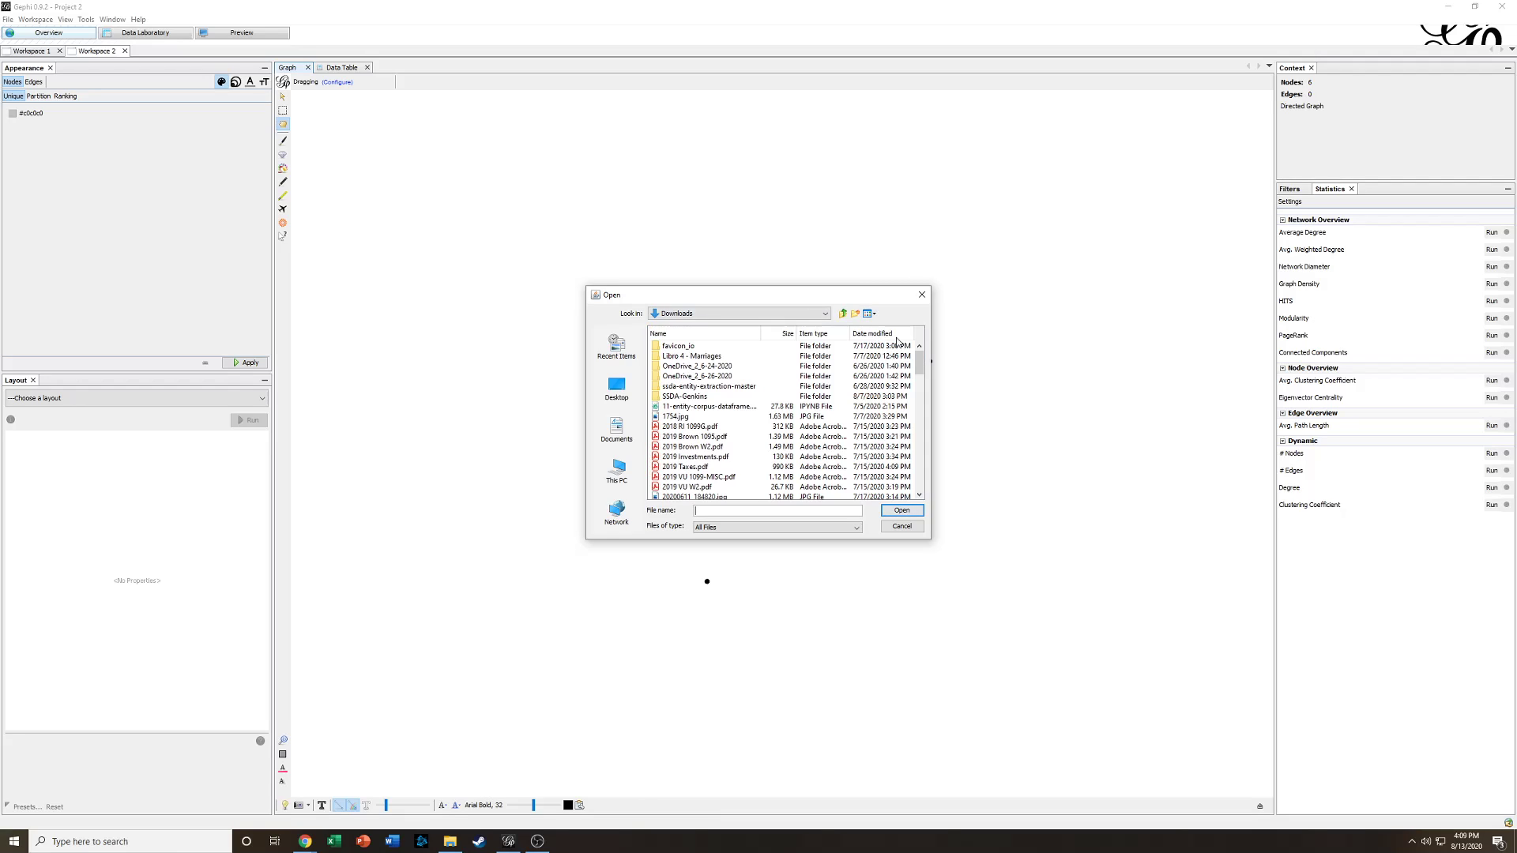
{"action": "left_click", "coordinate": [896, 340]}
{"action": "left_click", "coordinate": [896, 340]}
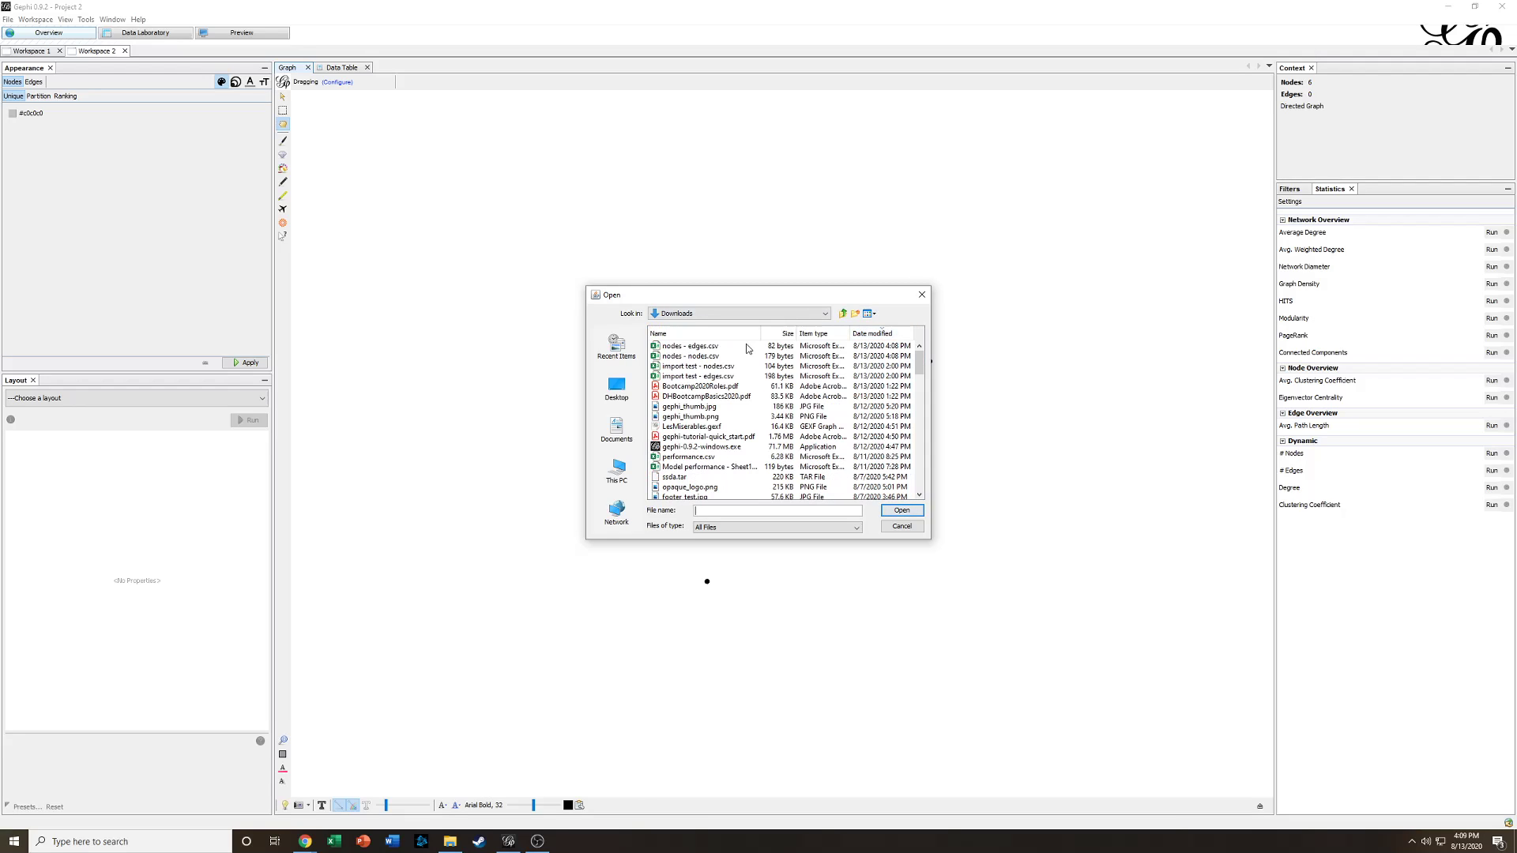
{"action": "left_click", "coordinate": [716, 347]}
{"action": "left_click", "coordinate": [905, 512]}
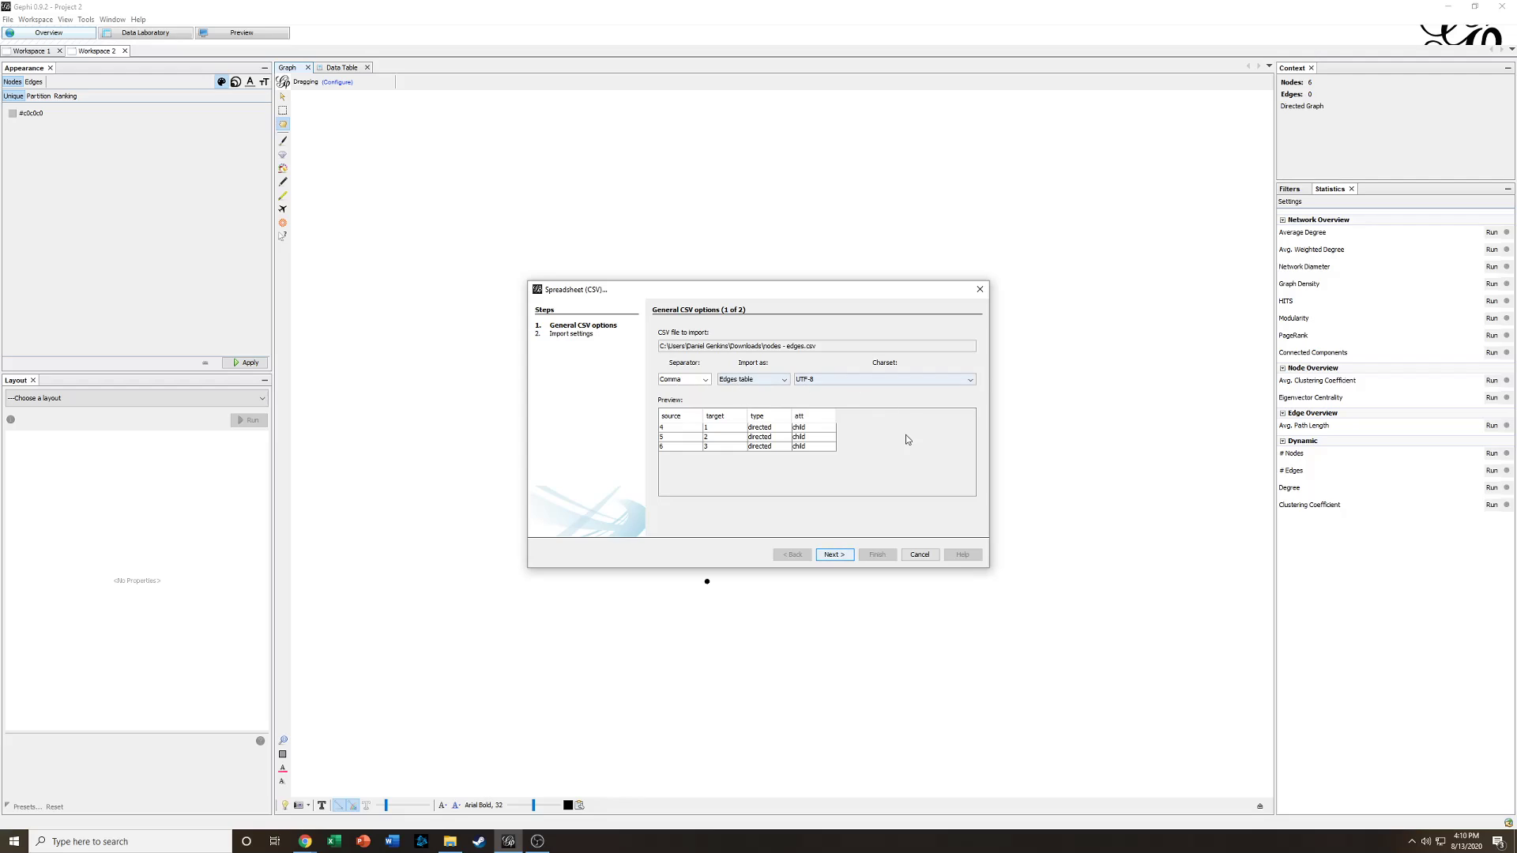
- Finish importing the edges table and append it to the existing workspace
{"action": "left_click", "coordinate": [834, 555]}
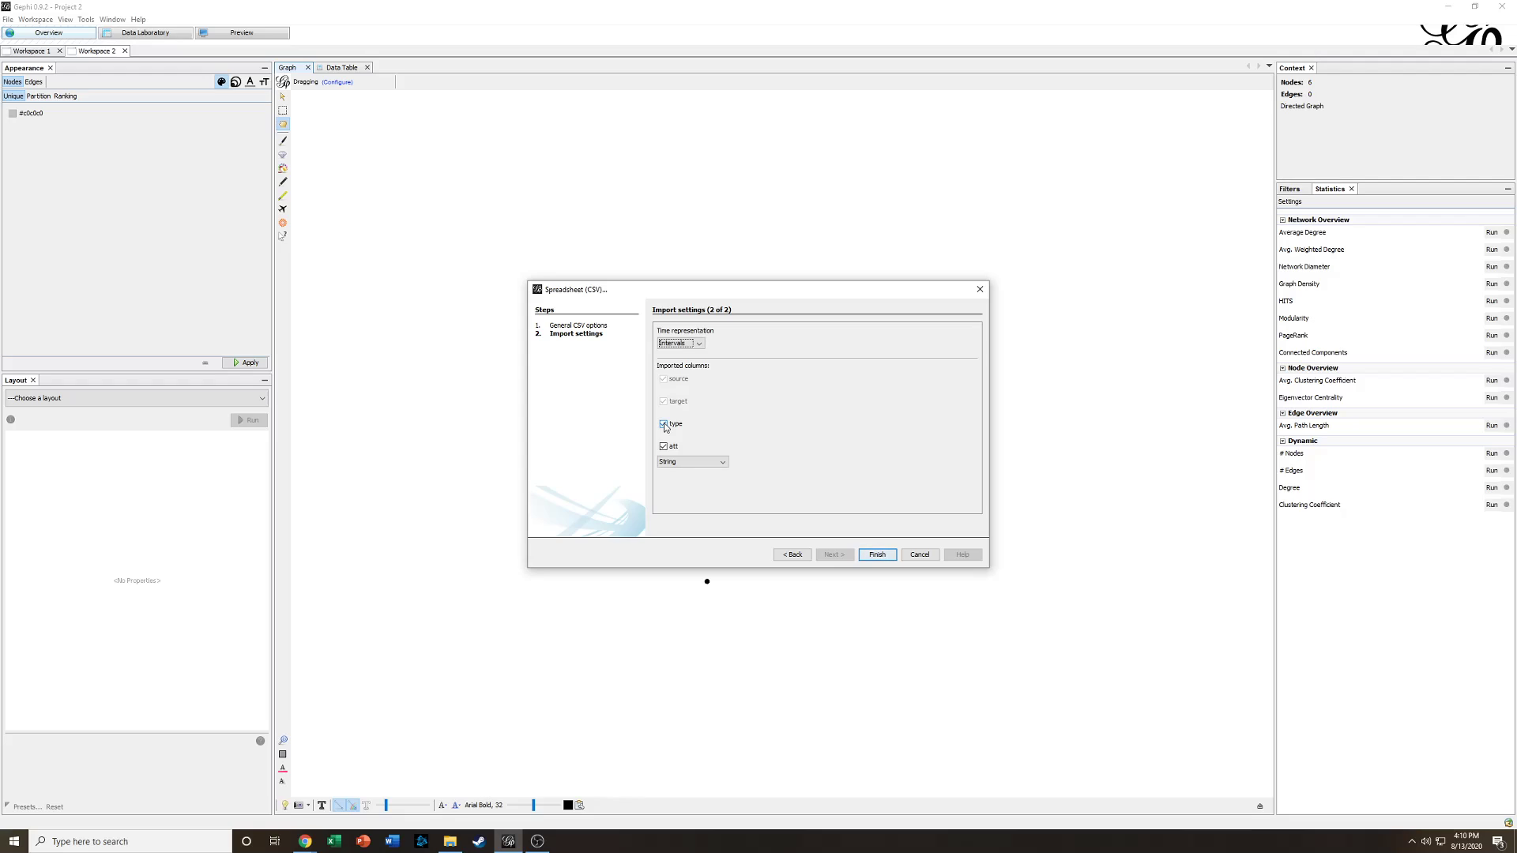
{"action": "left_click", "coordinate": [875, 556]}
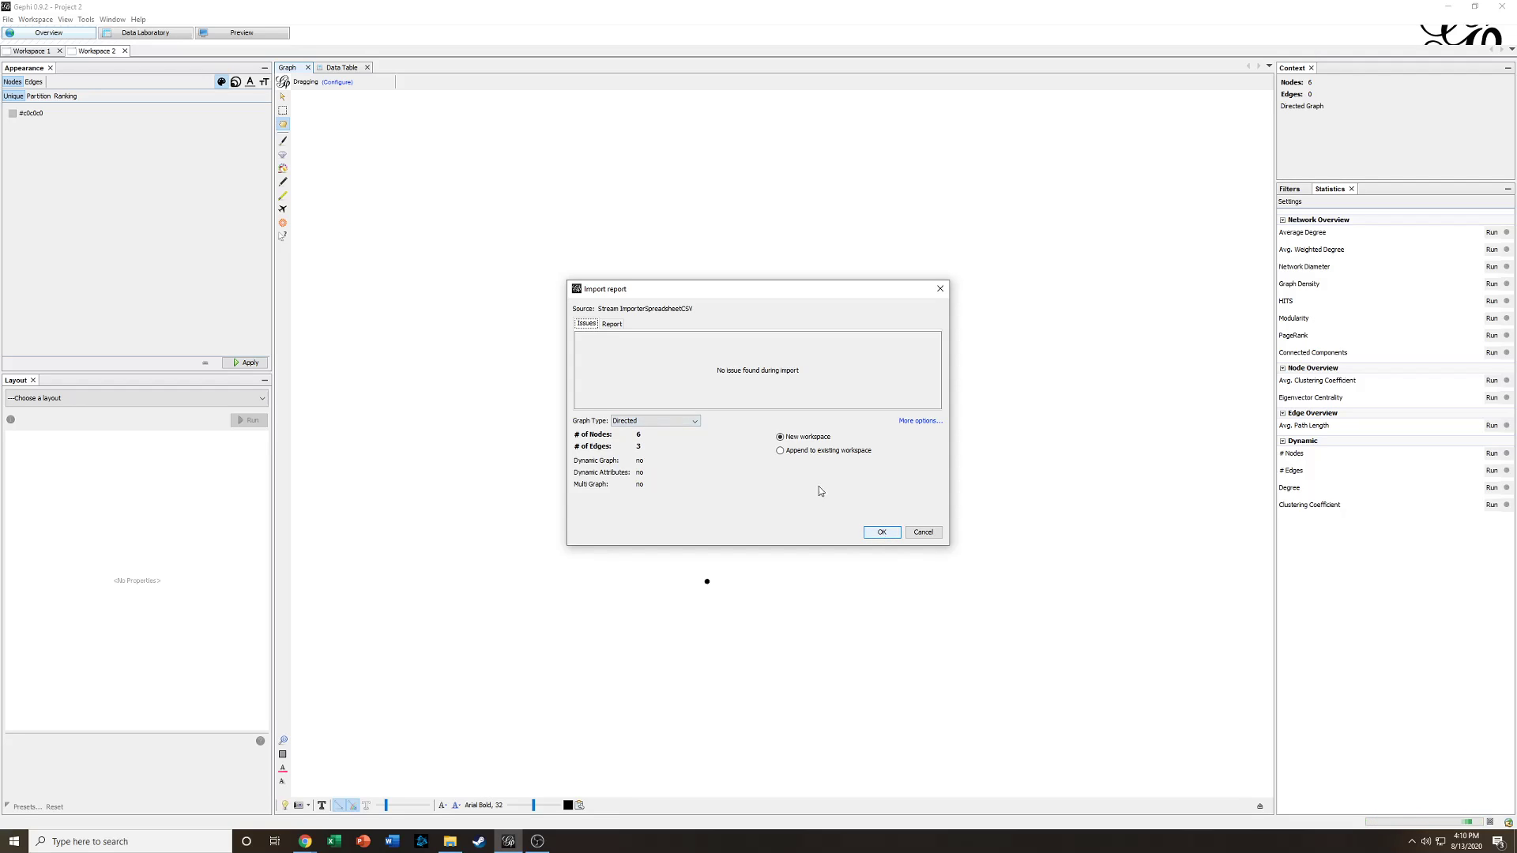
{"action": "left_click", "coordinate": [781, 450]}
{"action": "left_click", "coordinate": [881, 534]}
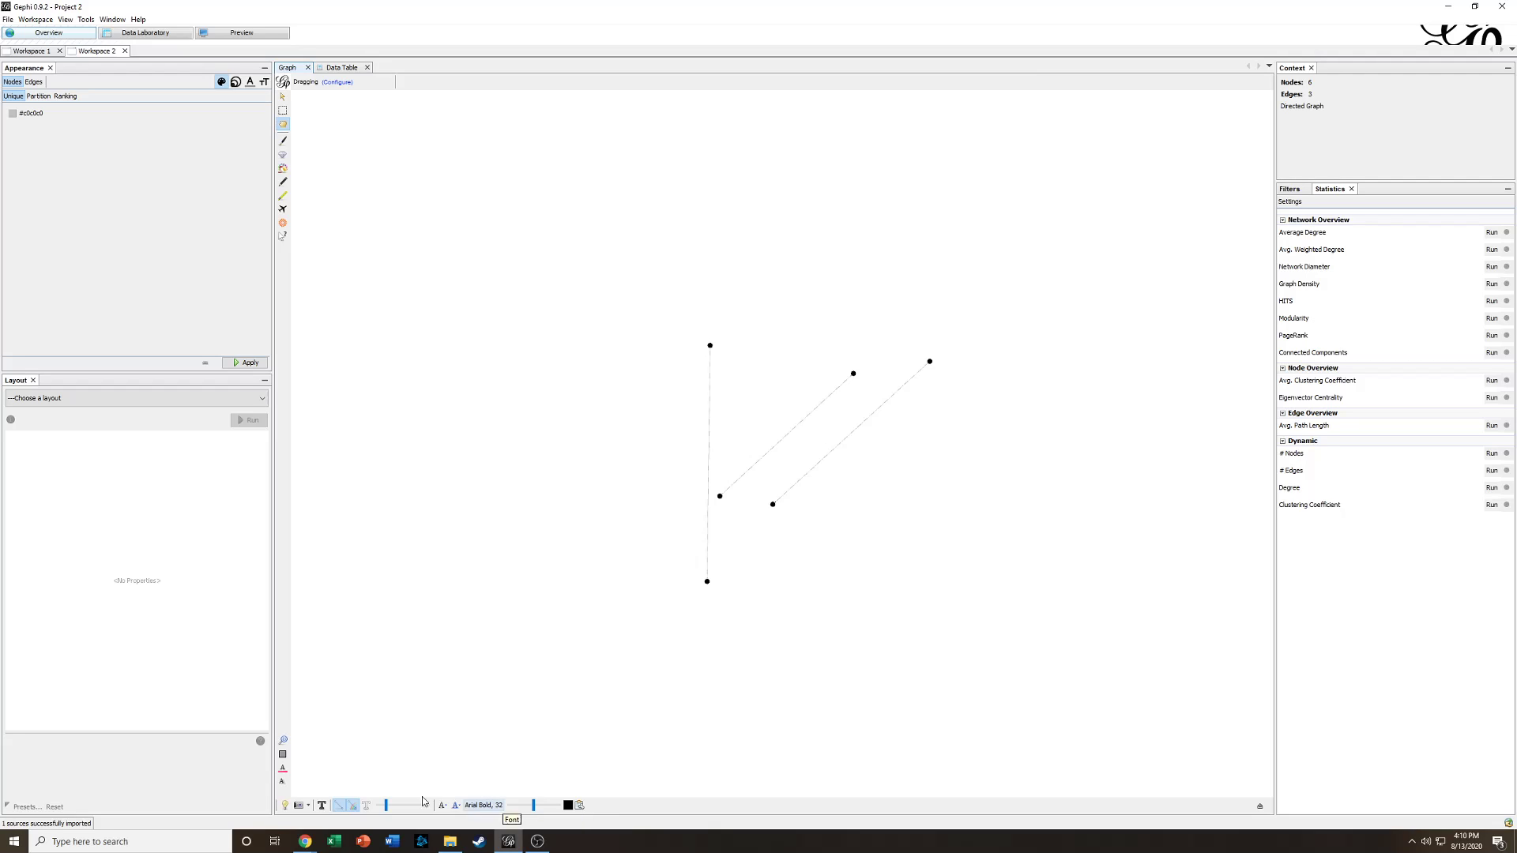
- Increase the edge thickness in the graph view
{"action": "left_click_drag", "start_coordinate": [386, 806], "coordinate": [418, 814]}
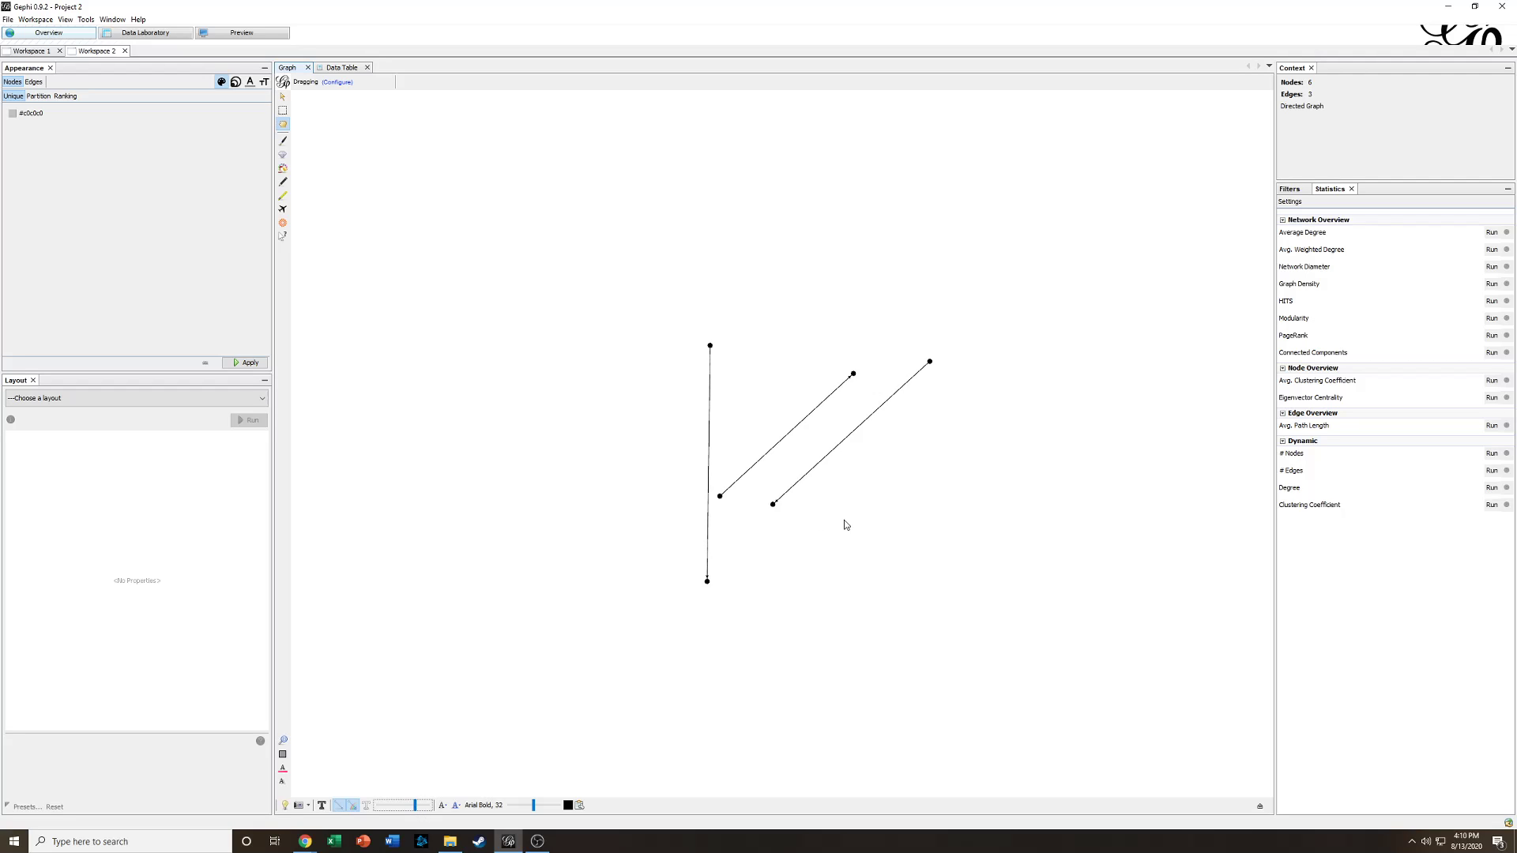
{"action": "scroll", "coordinate": [844, 520], "scroll_direction": "up", "scroll_amount": 3}
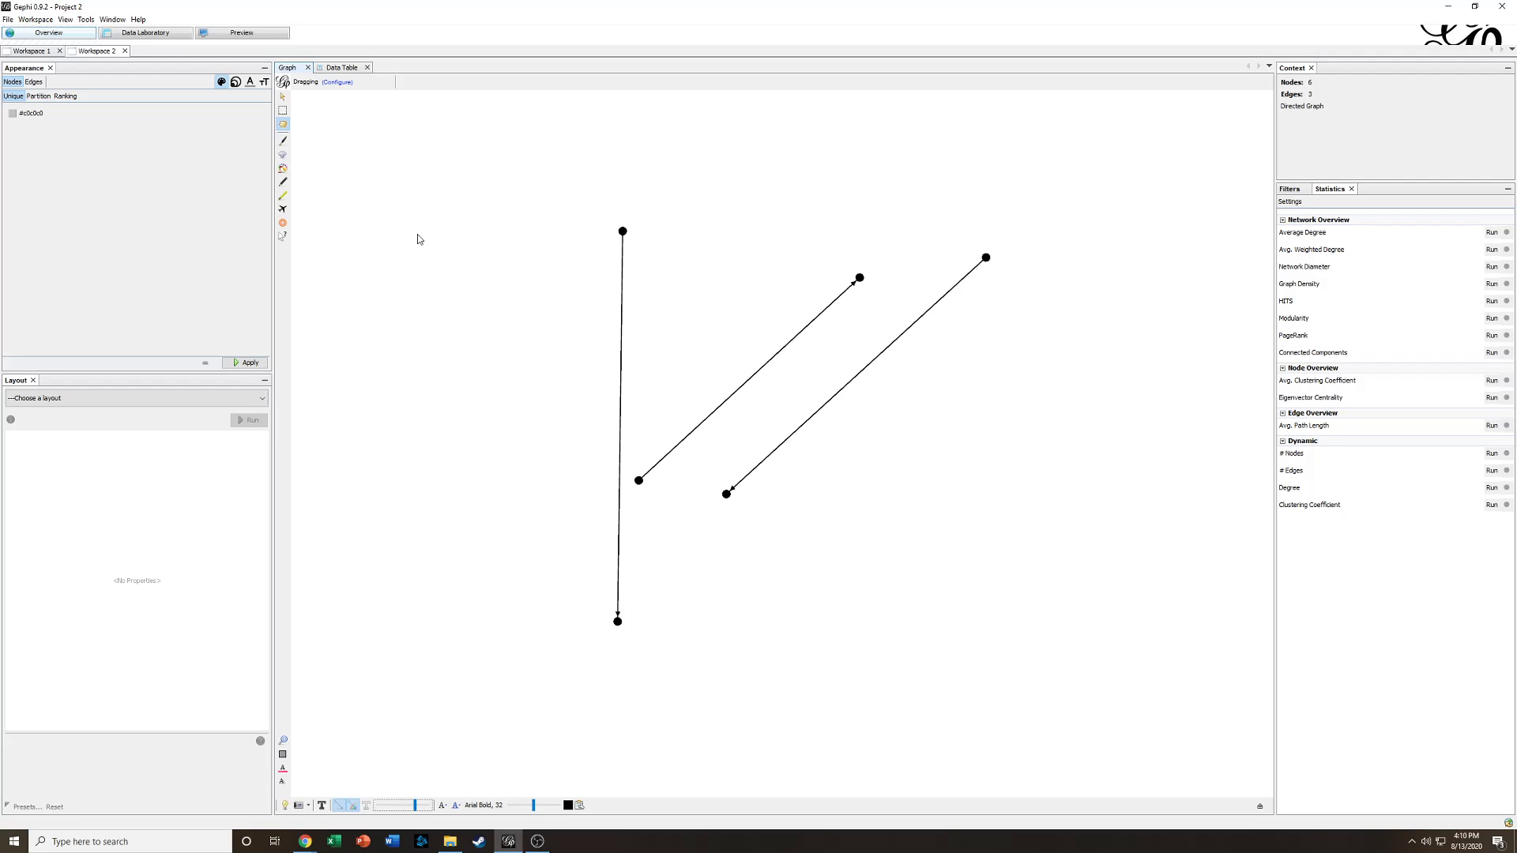
- Open the data table and run the Average Degree statistic, then close its report
{"action": "left_click", "coordinate": [350, 69]}
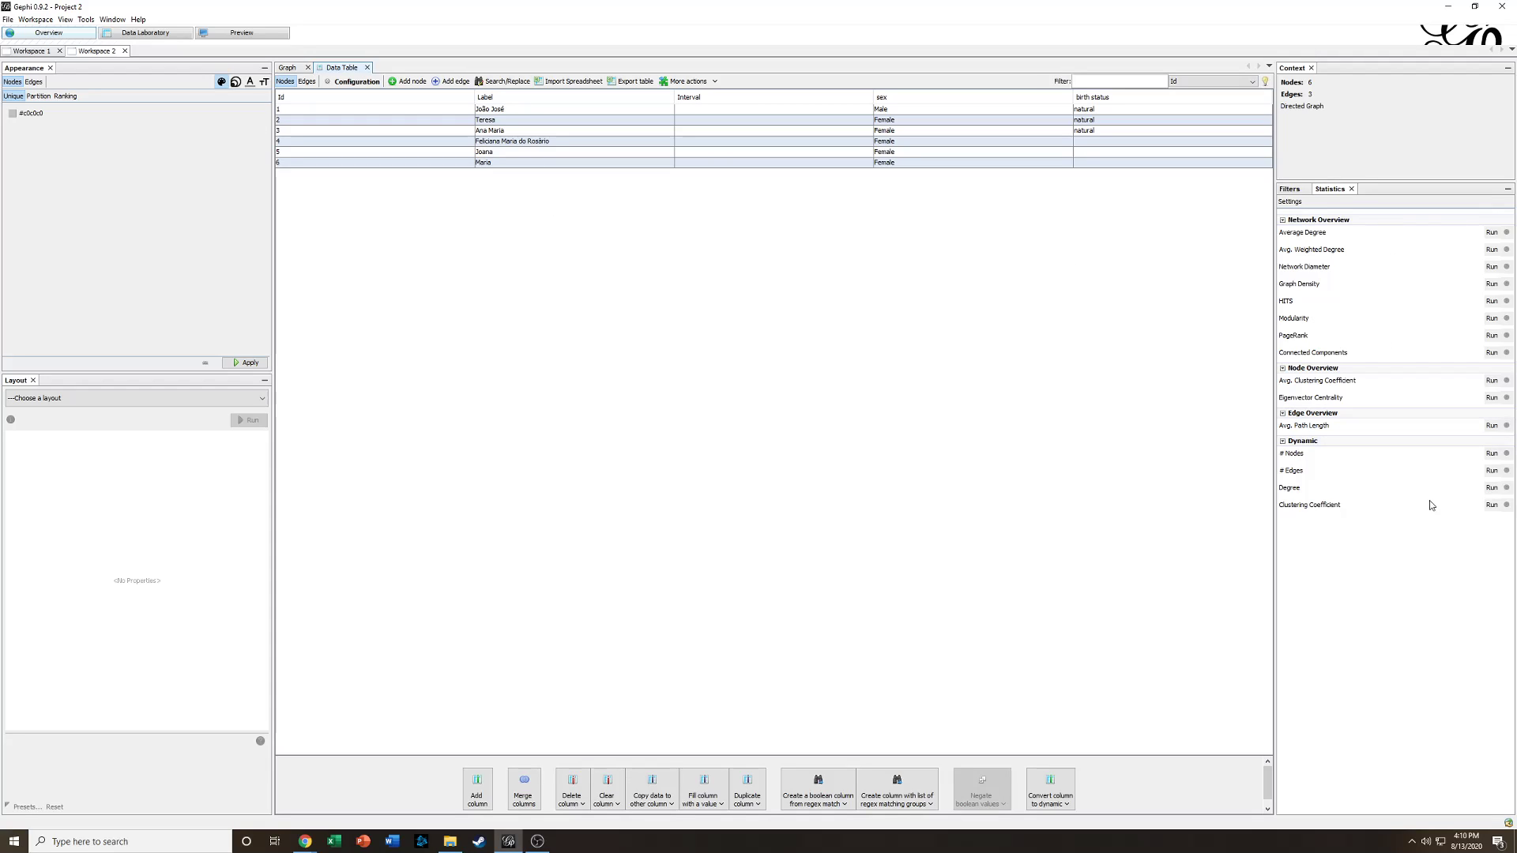
{"action": "left_click", "coordinate": [1492, 232]}
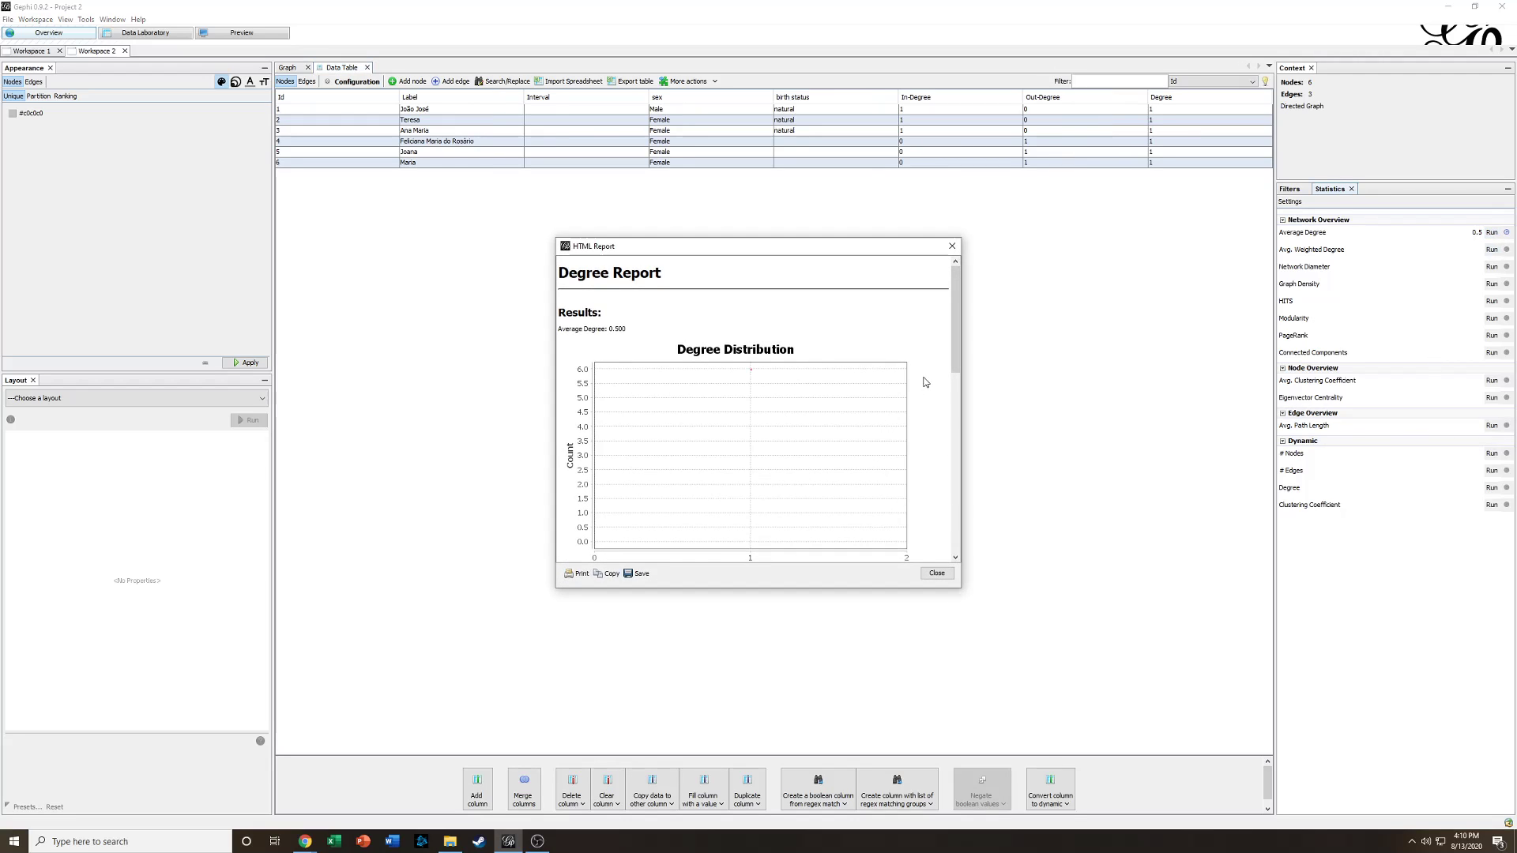
{"action": "left_click", "coordinate": [935, 573]}
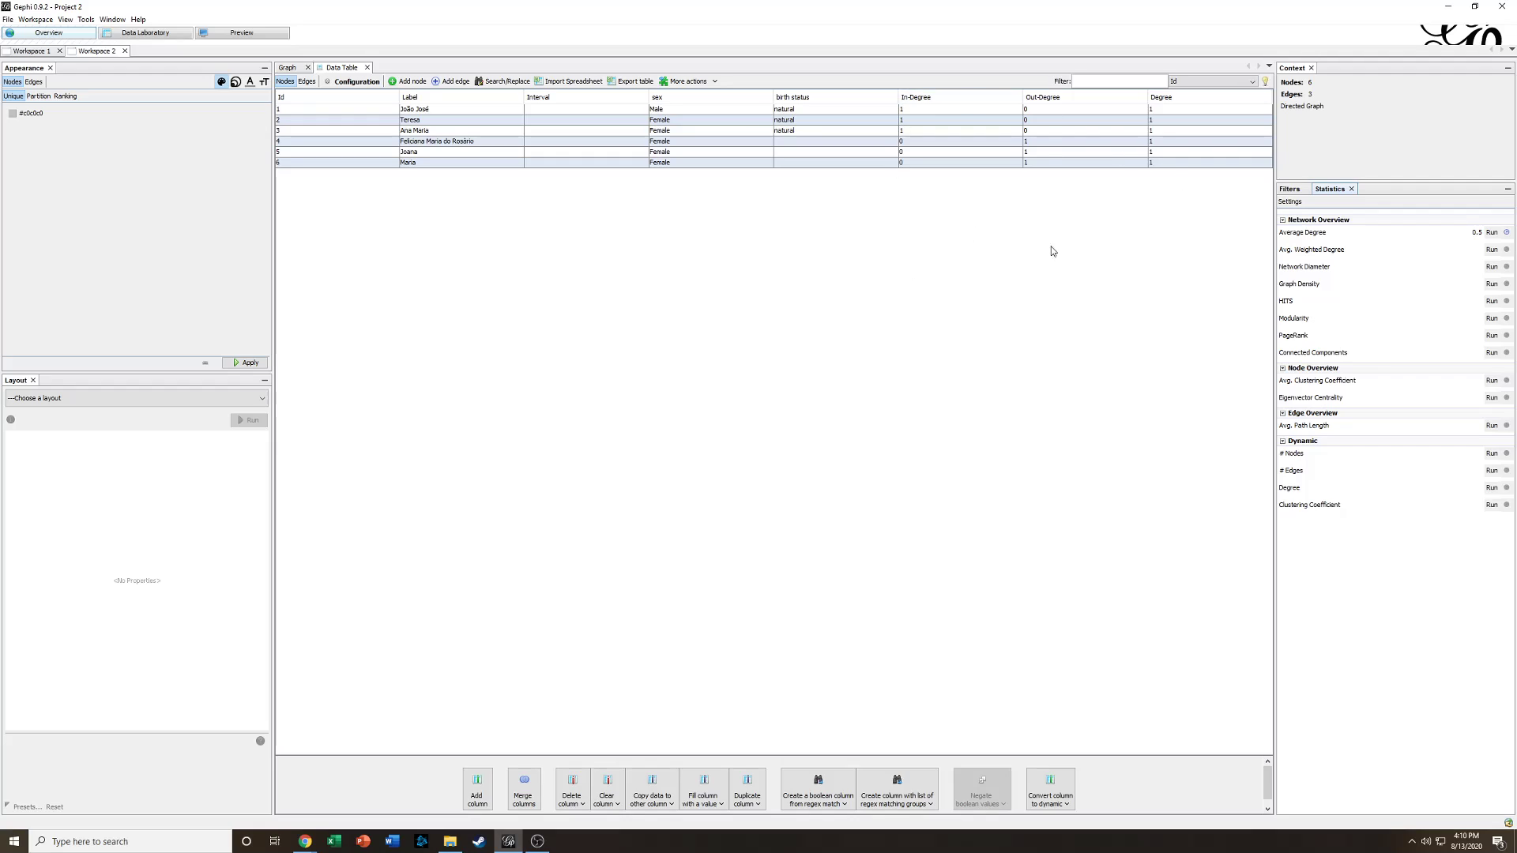